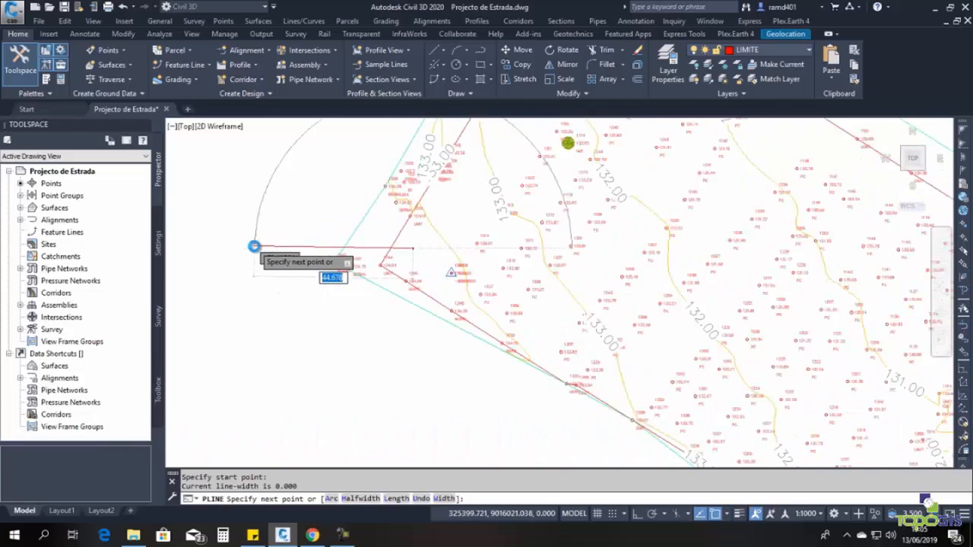
- Draw the road centreline polyline from its northwest start point through two bends inside the survey strip to an endpoint near the southeast boundary
scroll(553, 300, "up", 8)
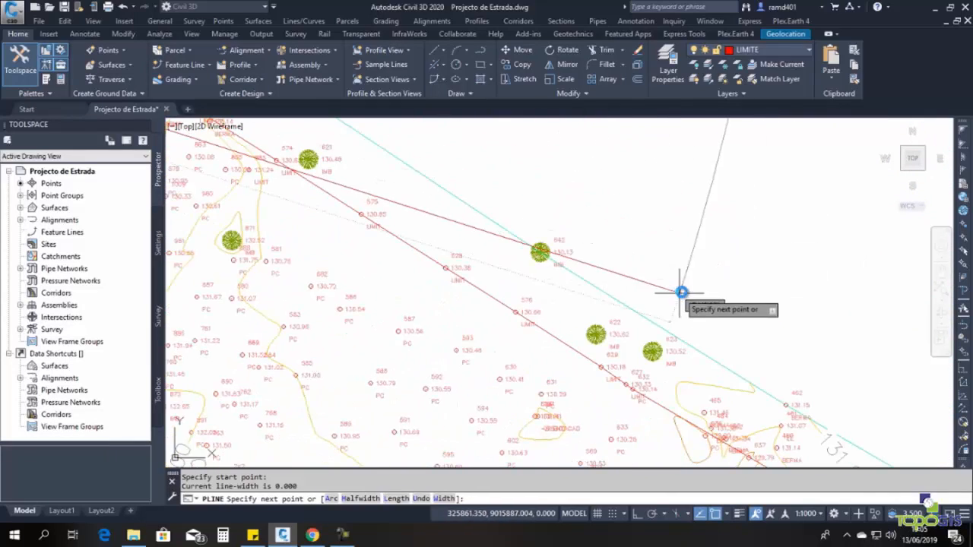
middle_click_drag(525, 211, 565, 174)
scroll(565, 174, "down", 4)
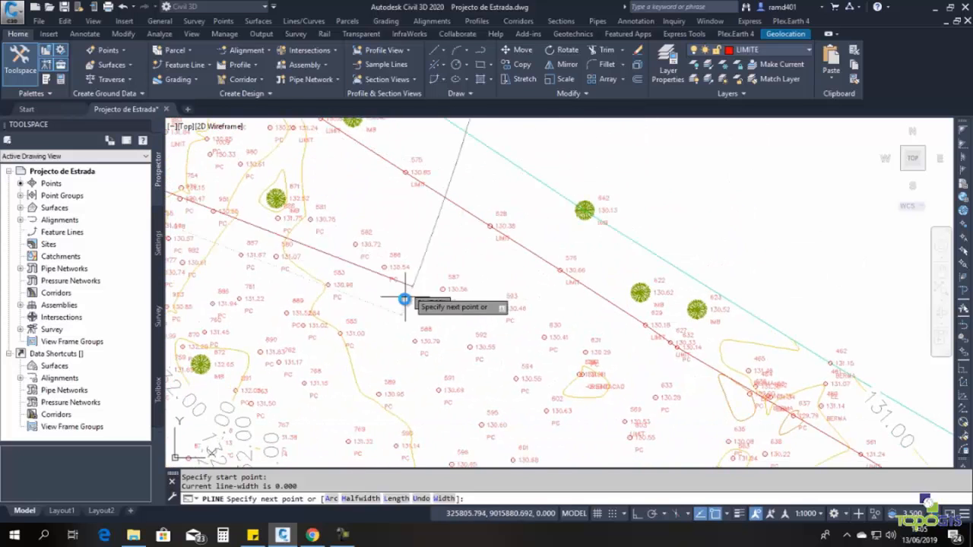
left_click(398, 321)
scroll(560, 190, "up", 2)
scroll(672, 169, "down", 5)
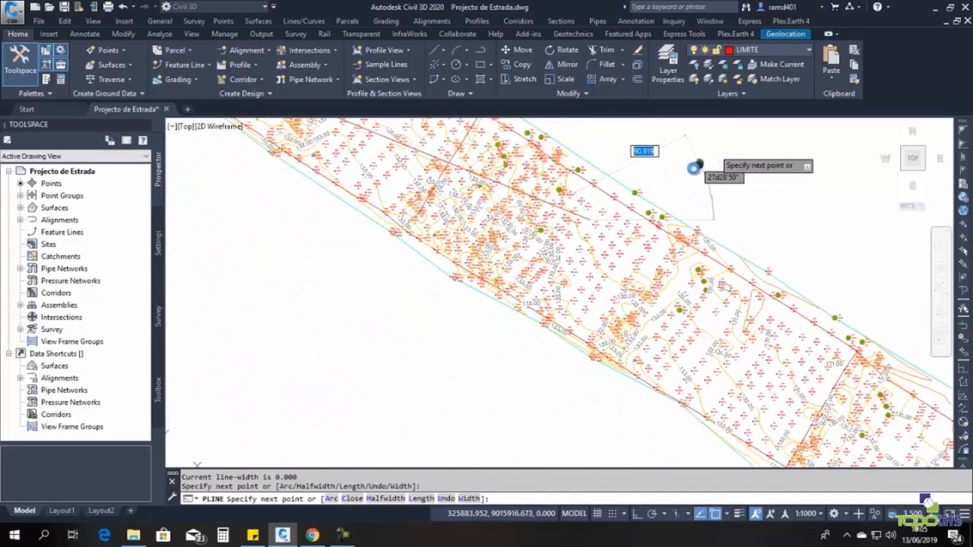
scroll(405, 133, "up", 1)
scroll(532, 395, "up", 5)
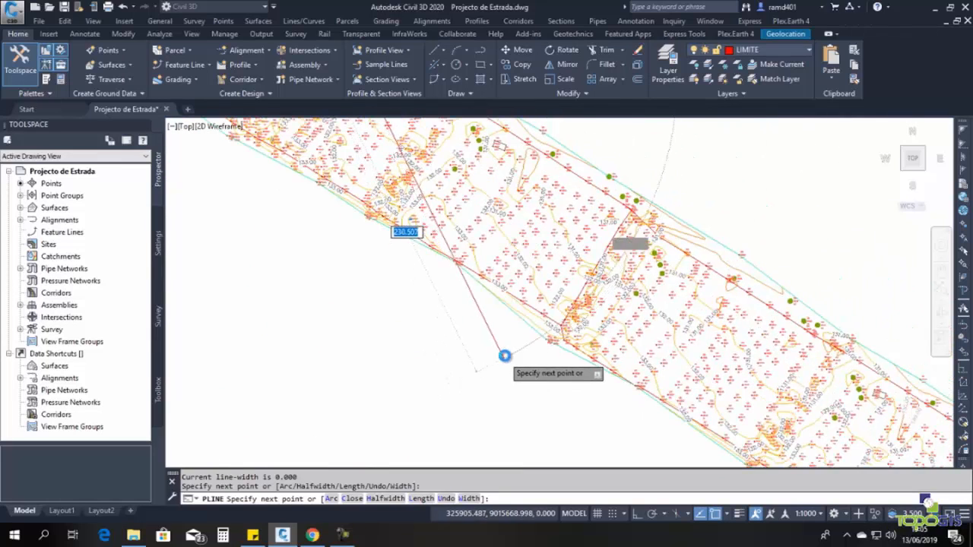
scroll(525, 306, "up", 5)
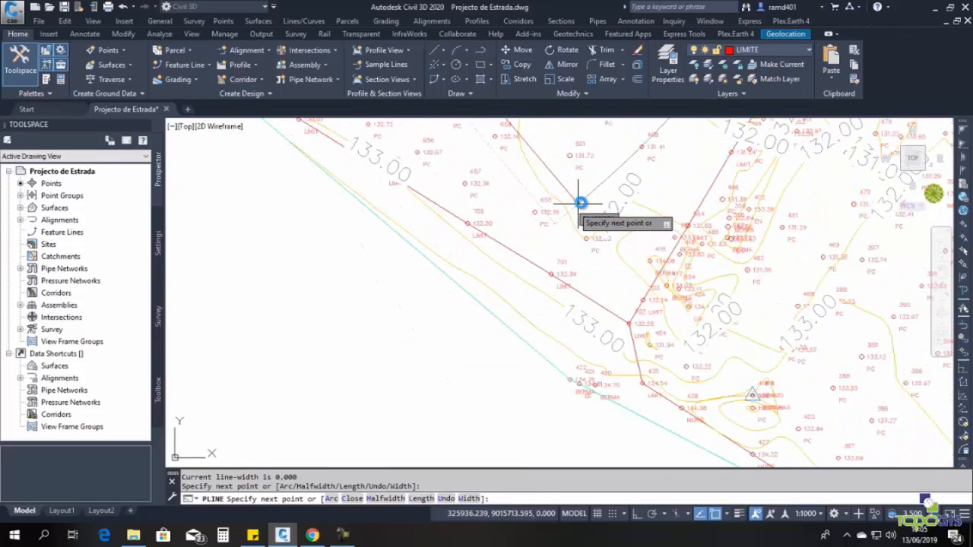
left_click(591, 195)
scroll(411, 377, "down", 5)
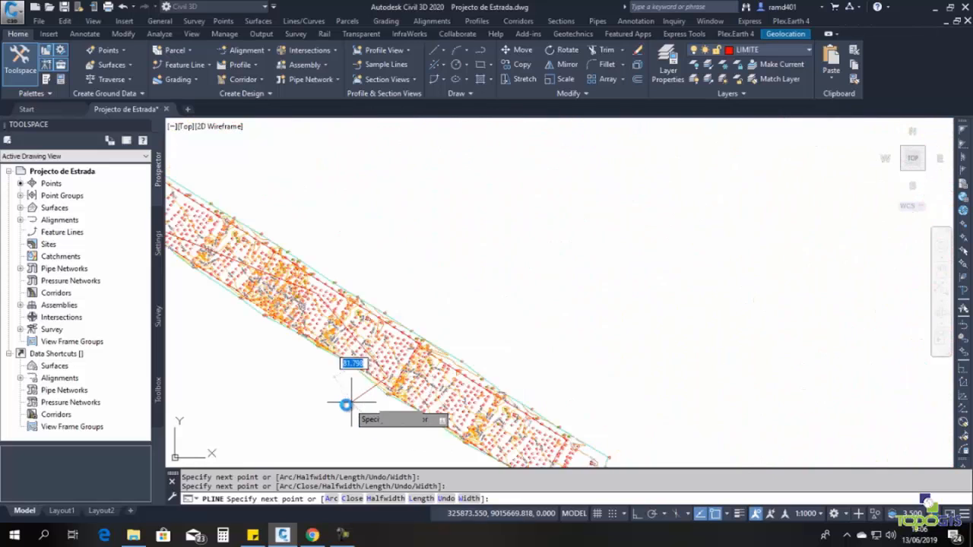
scroll(549, 404, "up", 5)
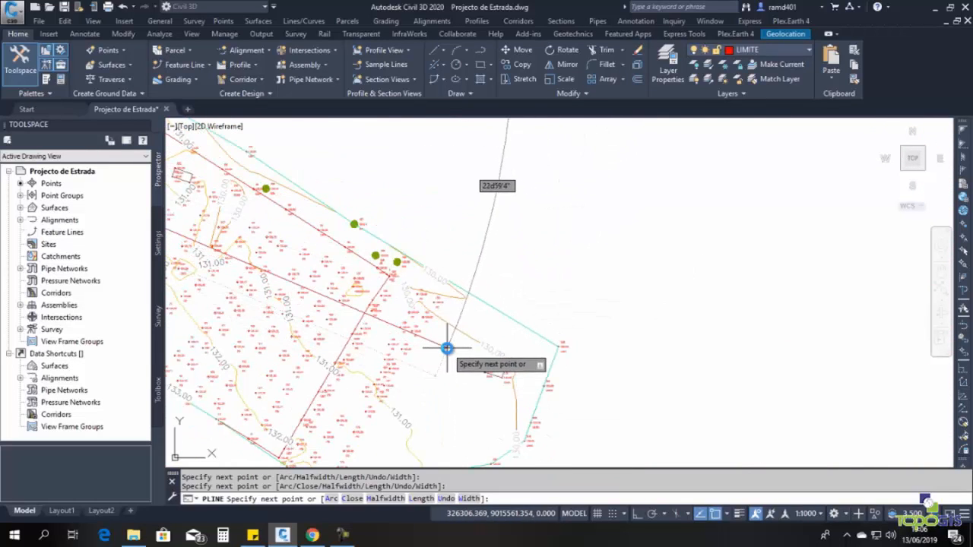
key("Return")
- Examine the drawn centreline polyline along the whole survey strip, including both of its ends
scroll(373, 380, "down", 4)
scroll(503, 378, "up", 2)
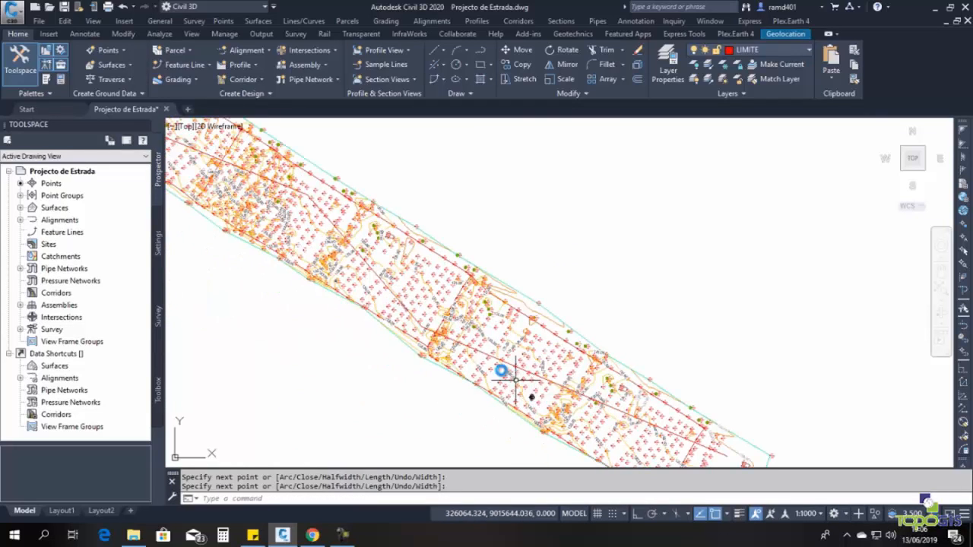
scroll(331, 266, "down", 2)
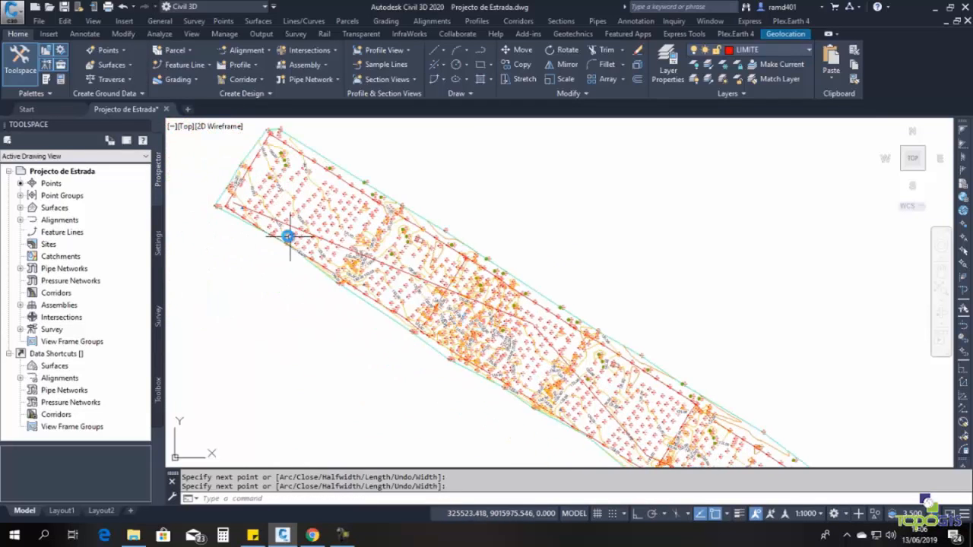
scroll(313, 250, "up", 4)
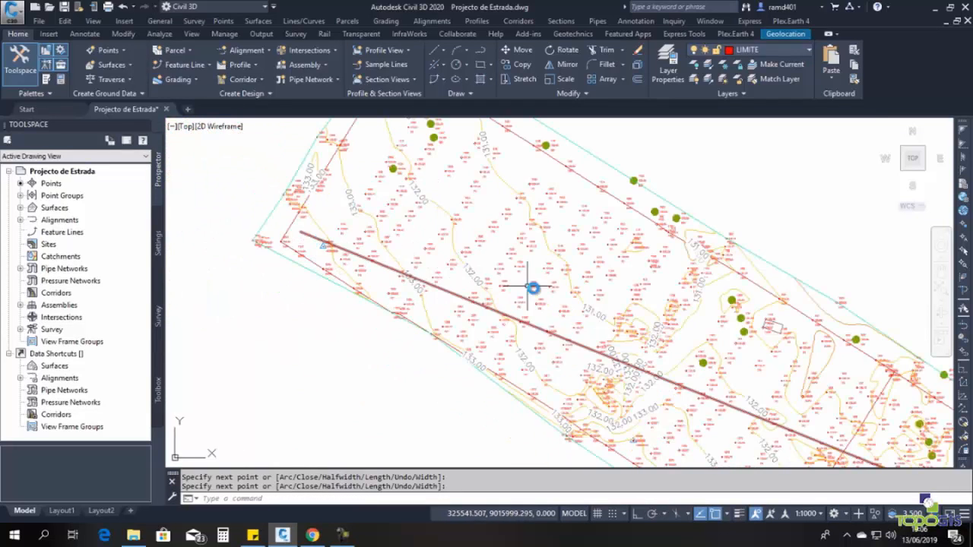
scroll(447, 281, "down", 3)
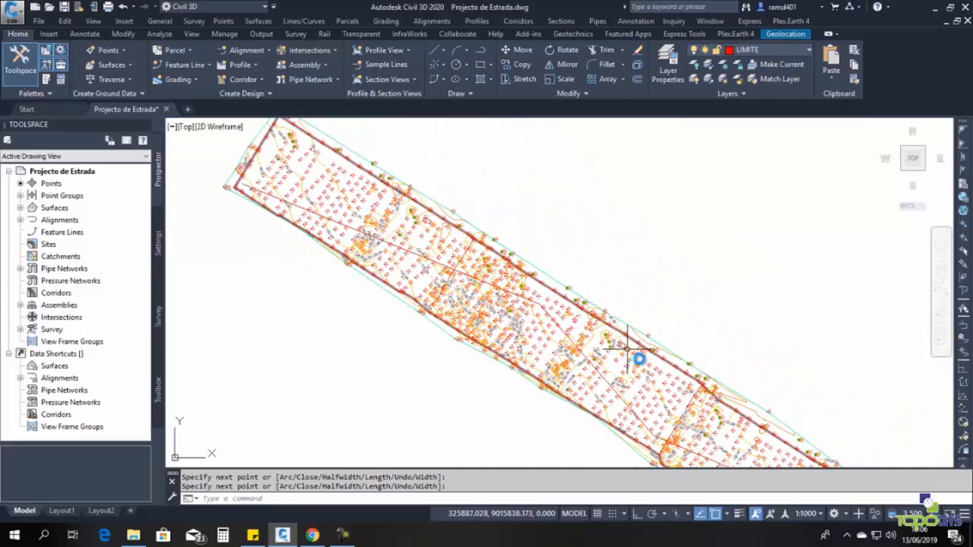
scroll(574, 302, "up", 5)
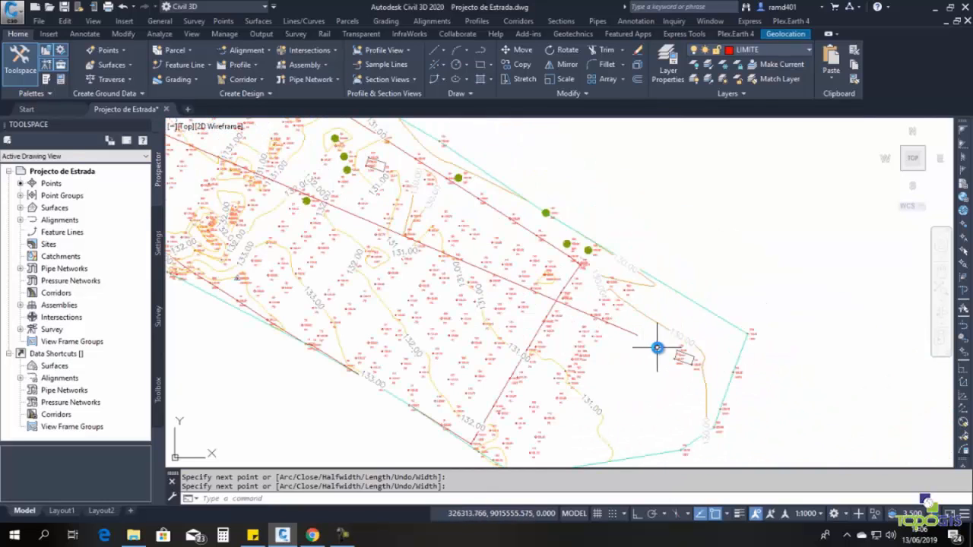
scroll(556, 345, "down", 6)
scroll(428, 271, "up", 4)
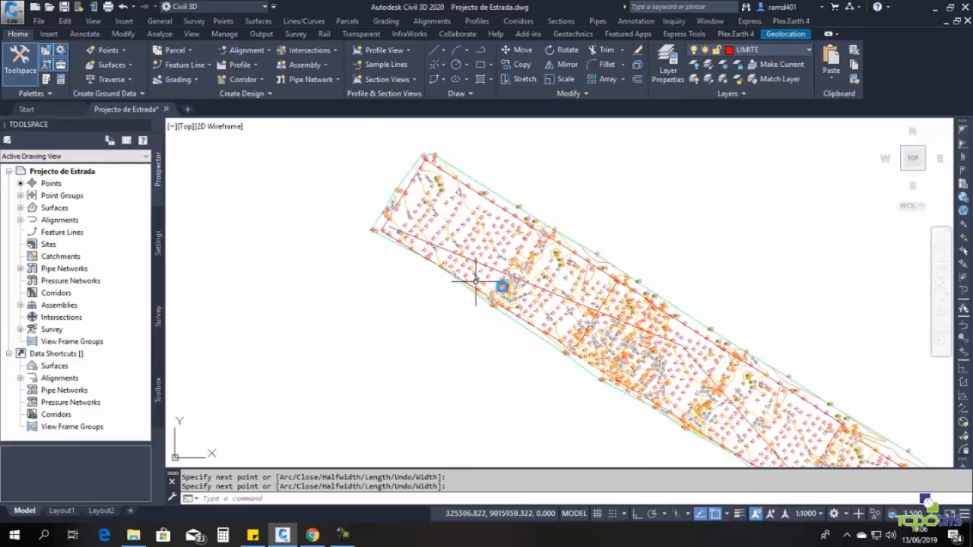
scroll(424, 267, "up", 5)
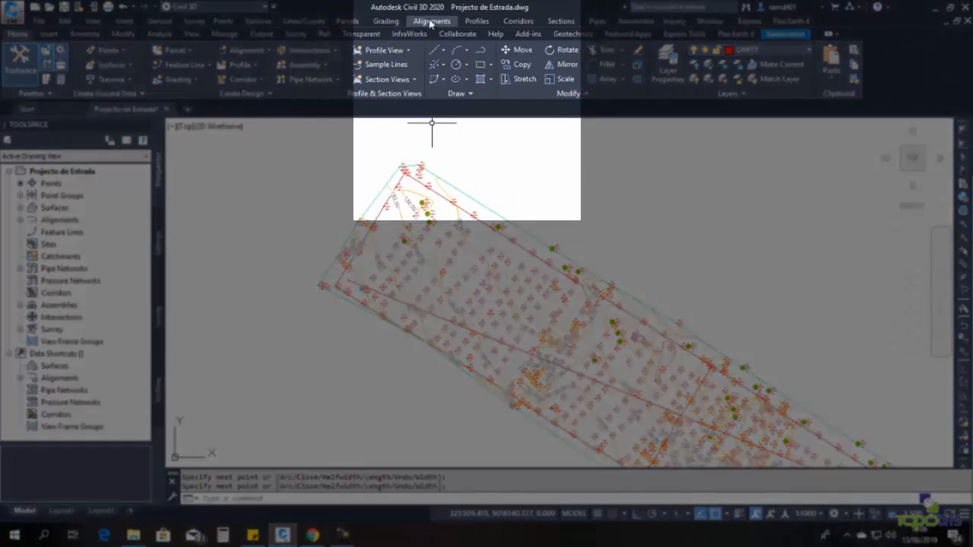
- Start Create Alignment from Polyline with the centreline polyline selected near its northwest end, and accept the default direction
left_click(431, 21)
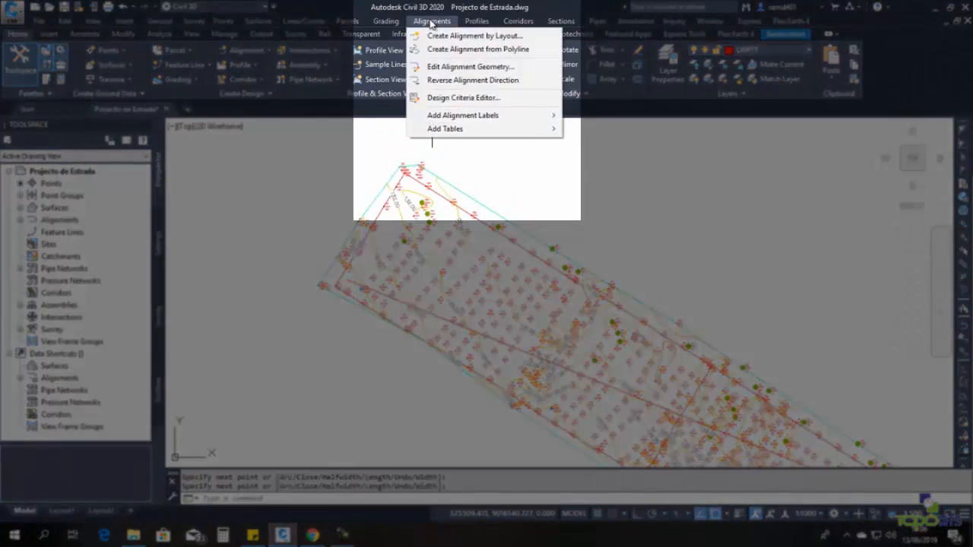
left_click(488, 49)
scroll(330, 245, "up", 5)
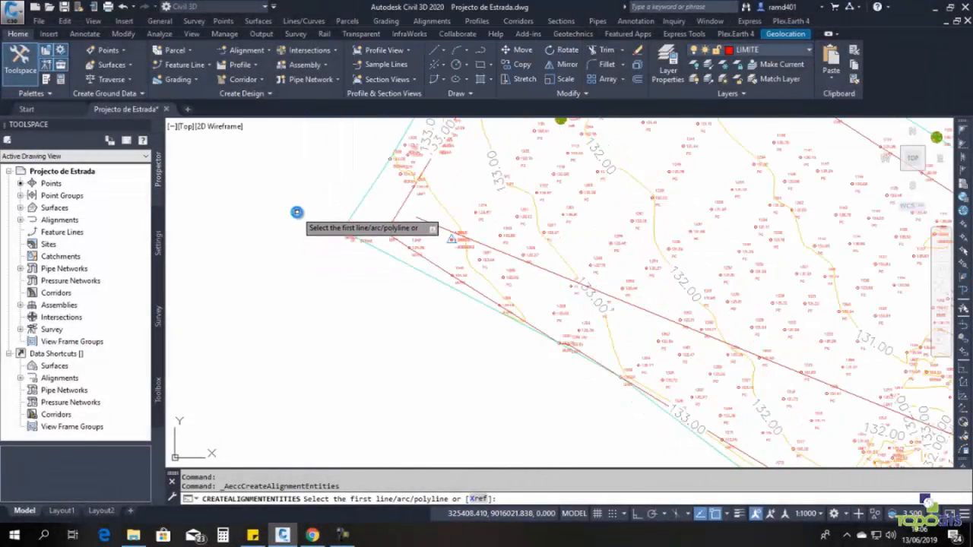
scroll(296, 190, "up", 2)
scroll(373, 265, "up", 3)
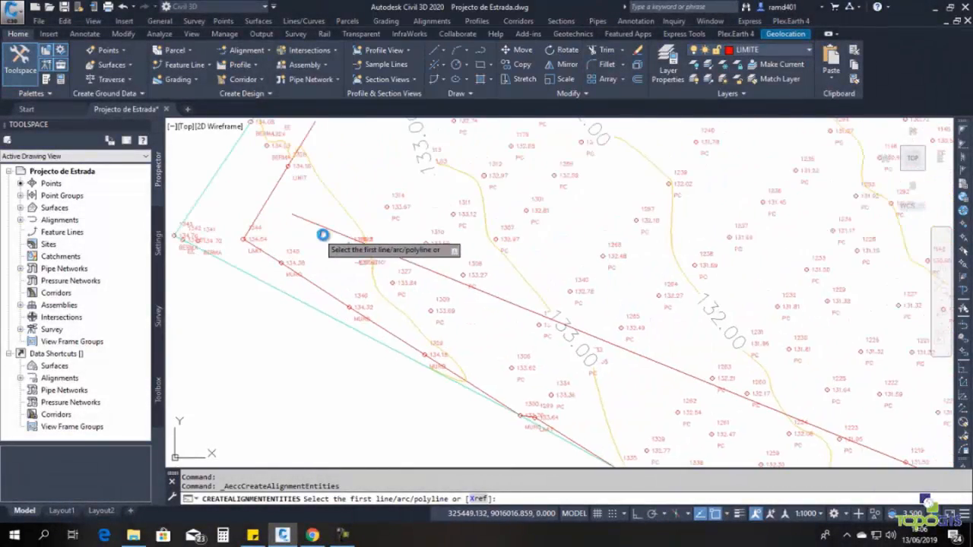
left_click(337, 232)
left_click(336, 232)
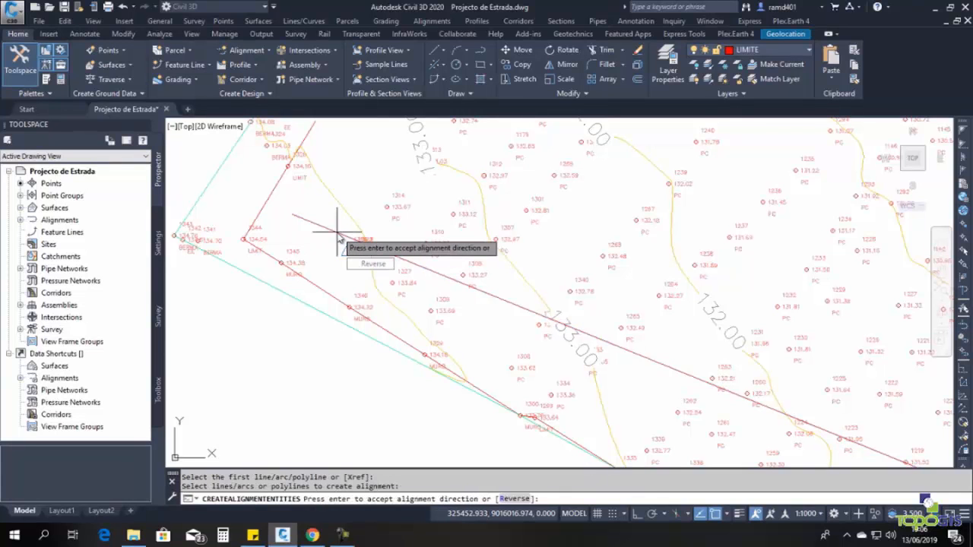
key("Return")
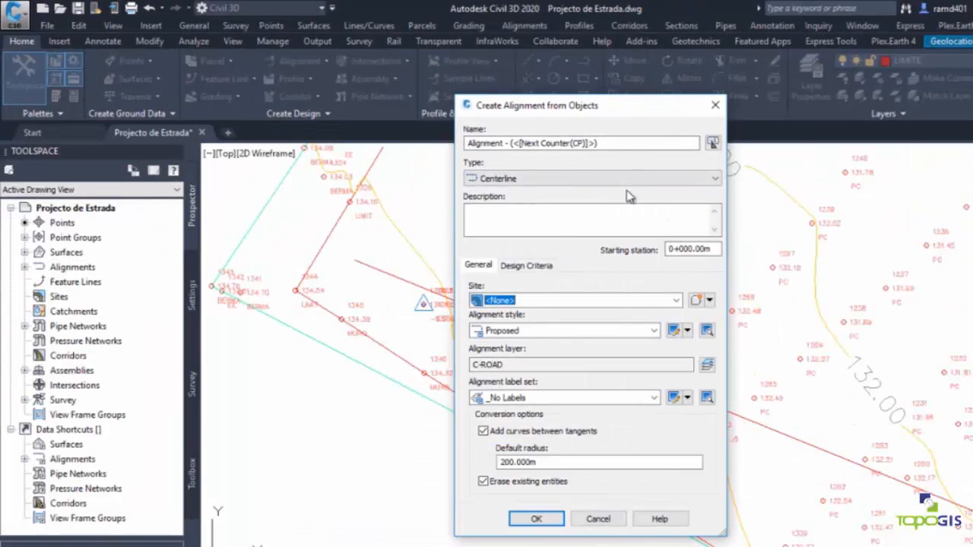
- Create the alignment with the name Estrada da Brigada and the All Labels label set, checking that set's label styles and increments
left_click_drag(625, 144, 418, 164)
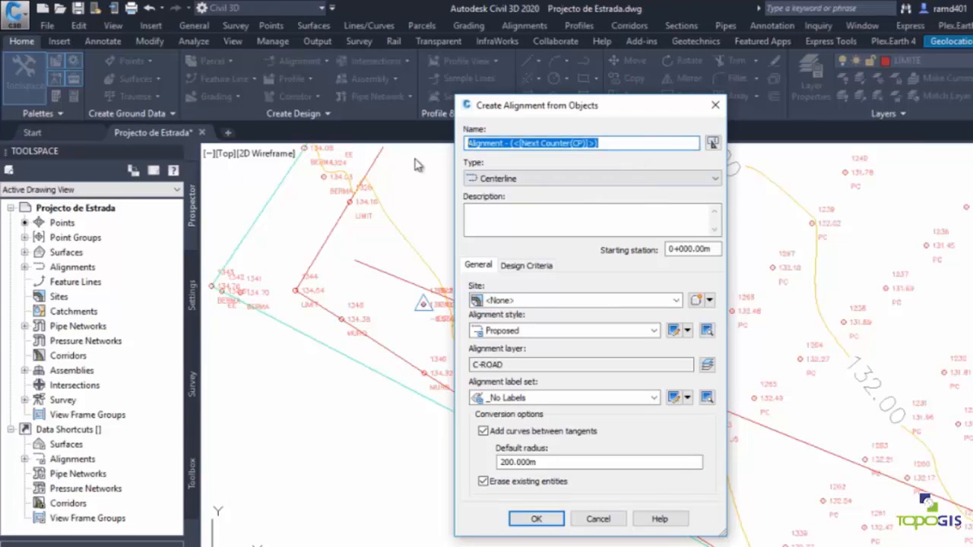
type("Estrada da Brigada")
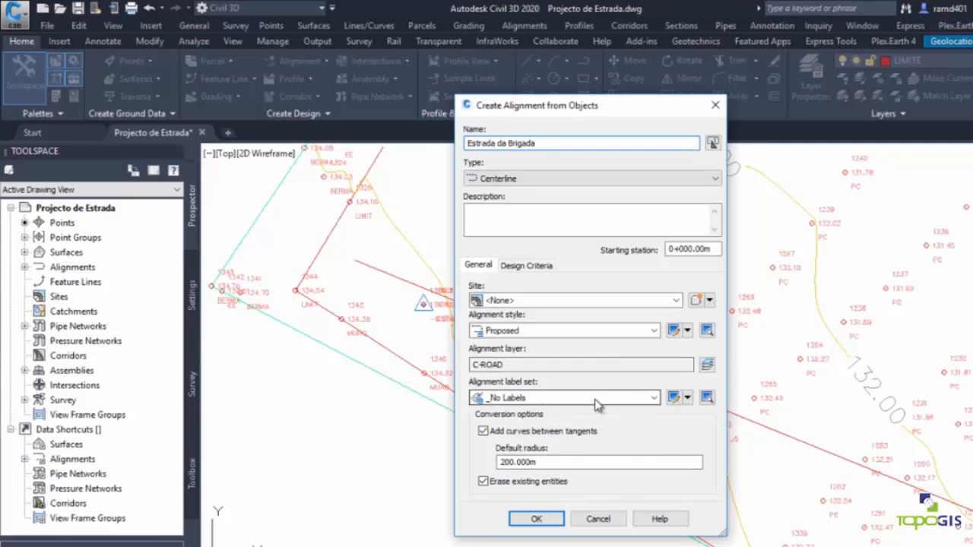
left_click(534, 397)
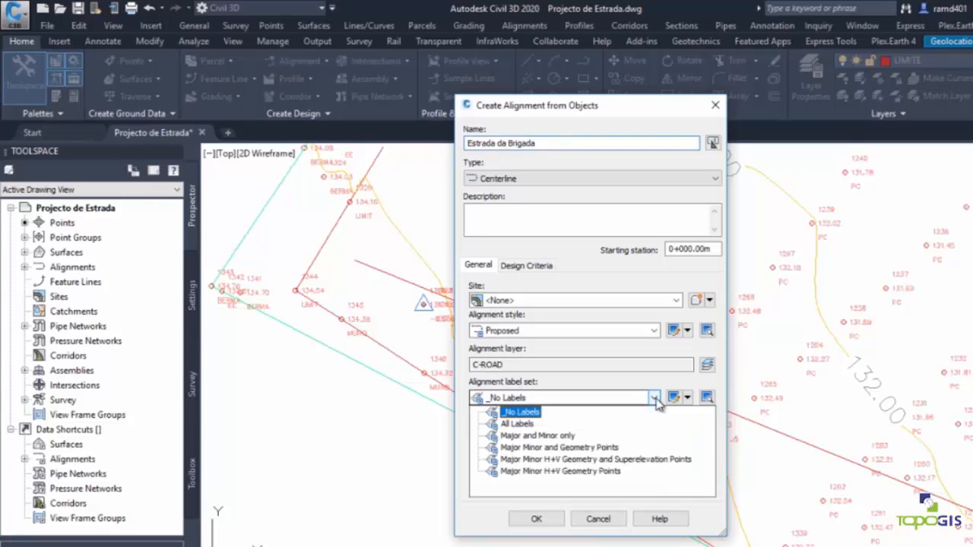
left_click(525, 424)
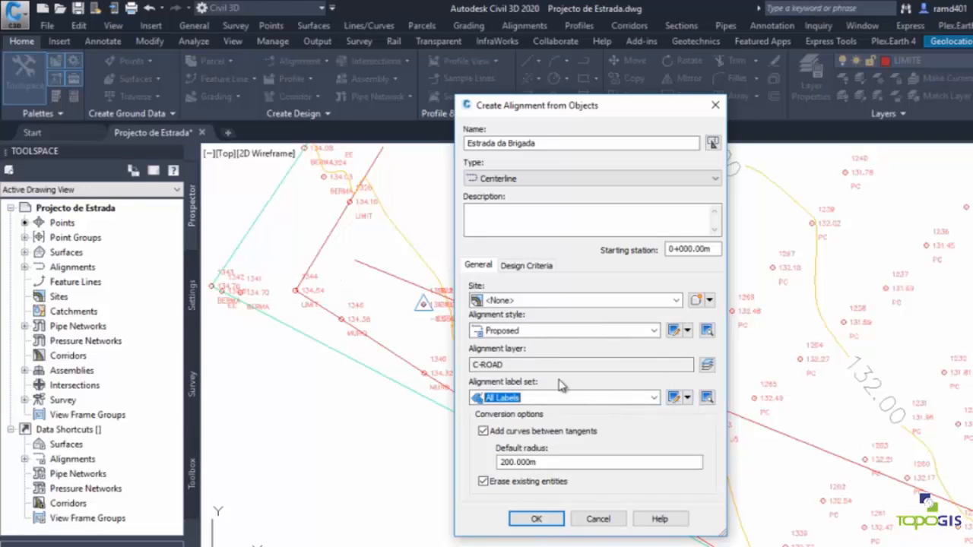
left_click(675, 400)
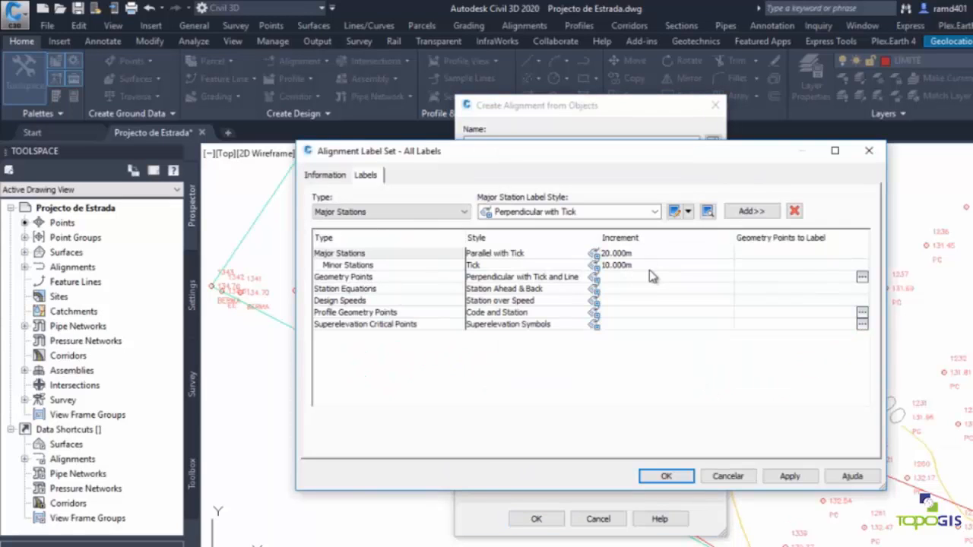
left_click(666, 476)
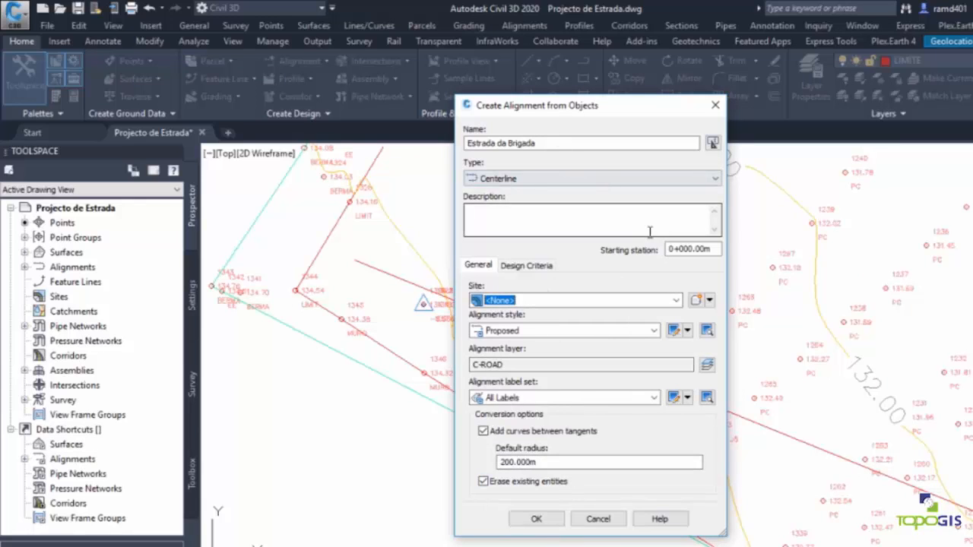
left_click(536, 520)
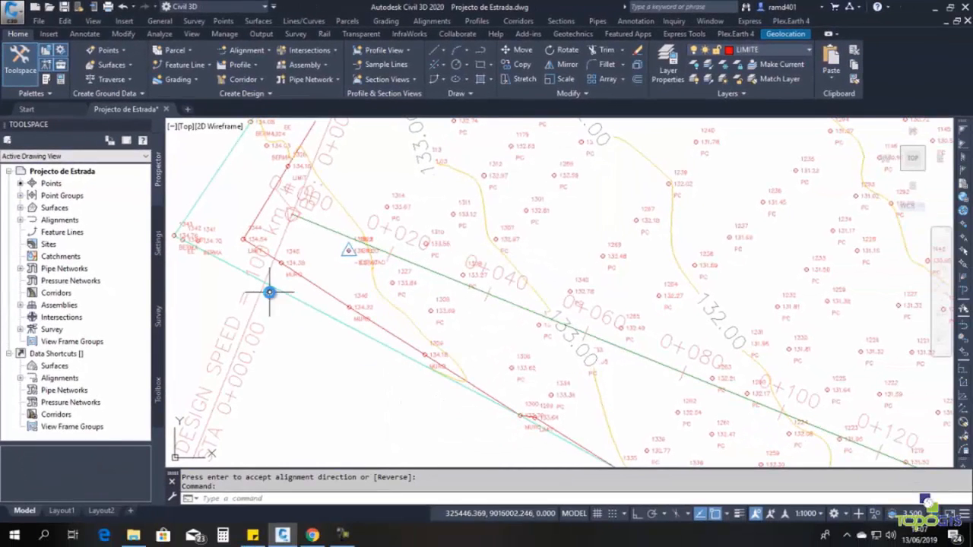
- Examine the station labels along the alignment's first stretch, from the start at 0+000 past 0+100
scroll(468, 385, "up", 3)
middle_click_drag(363, 309, 382, 318)
scroll(473, 328, "up", 2)
mouse_move(552, 339)
middle_mouse_down()
mouse_move(493, 308)
mouse_move(445, 265)
middle_mouse_up()
middle_click_drag(568, 298, 416, 250)
middle_click_drag(578, 326, 413, 226)
middle_click_drag(452, 262, 354, 249)
mouse_move(617, 334)
middle_mouse_down()
mouse_move(502, 267)
mouse_move(382, 240)
middle_mouse_up()
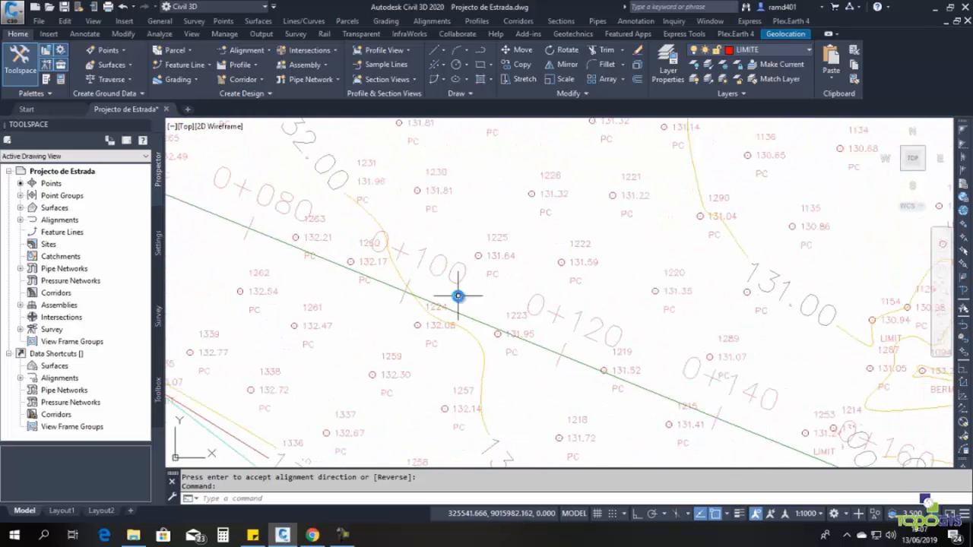
scroll(596, 323, "down", 6)
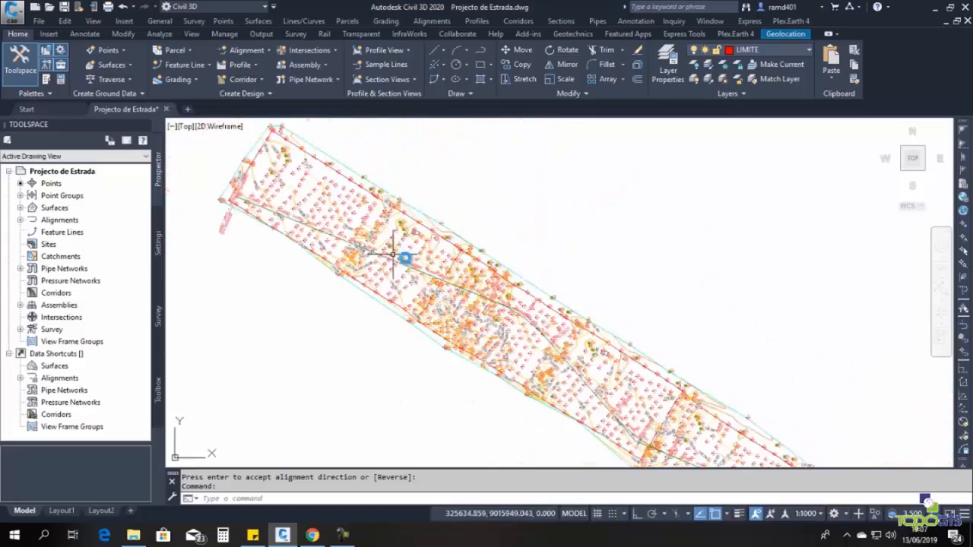
- Examine the alignment's first curve around station 0+380 and its geometry point labels against the dashed tangents
scroll(515, 311, "up", 7)
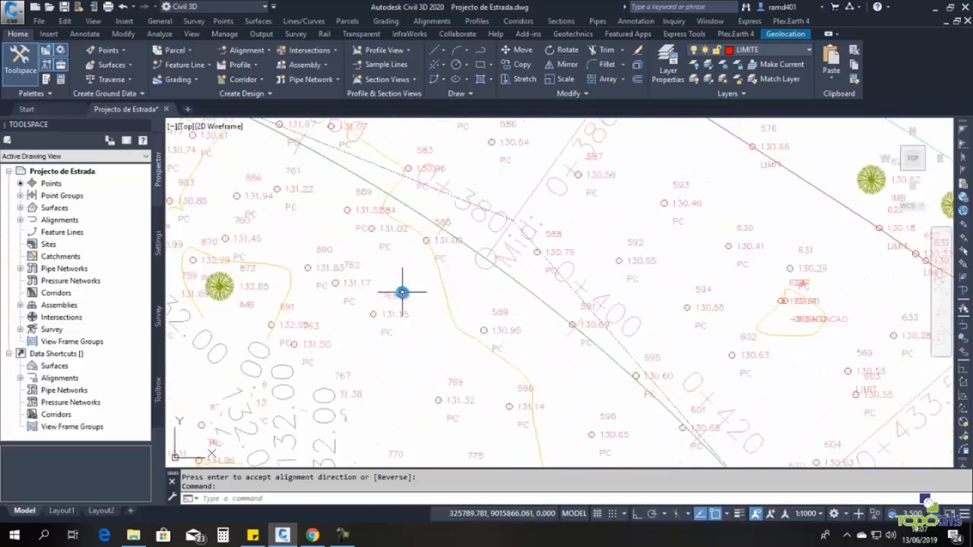
scroll(346, 240, "down", 4)
scroll(481, 289, "up", 3)
middle_click_drag(495, 310, 406, 227)
scroll(343, 300, "up", 2)
scroll(310, 268, "down", 4)
middle_click_drag(285, 222, 357, 302)
scroll(358, 303, "up", 4)
scroll(358, 302, "up", 2)
scroll(399, 256, "down", 5)
scroll(393, 283, "up", 4)
scroll(273, 256, "down", 5)
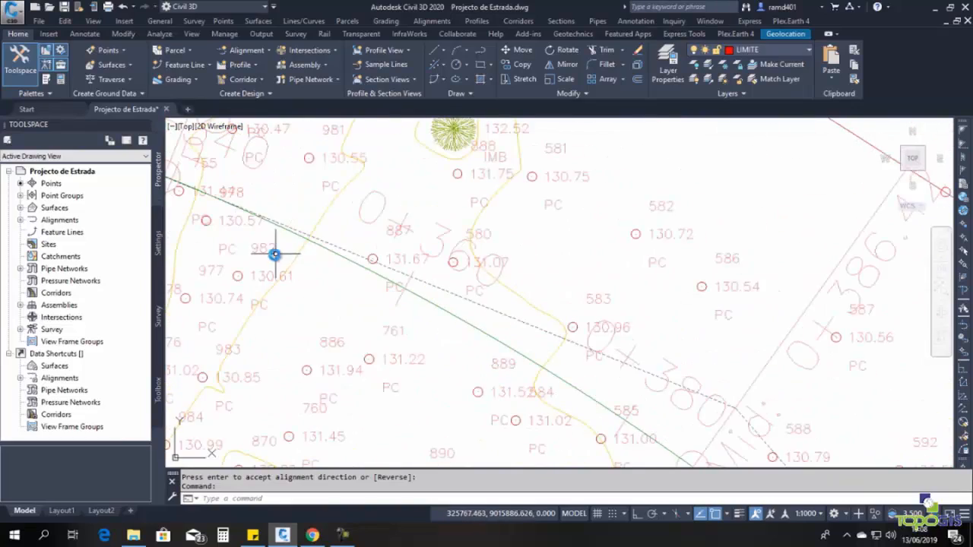
- Review the labelled alignment across the survey strip, checking its southeast end and its northwest start
scroll(399, 260, "down", 3)
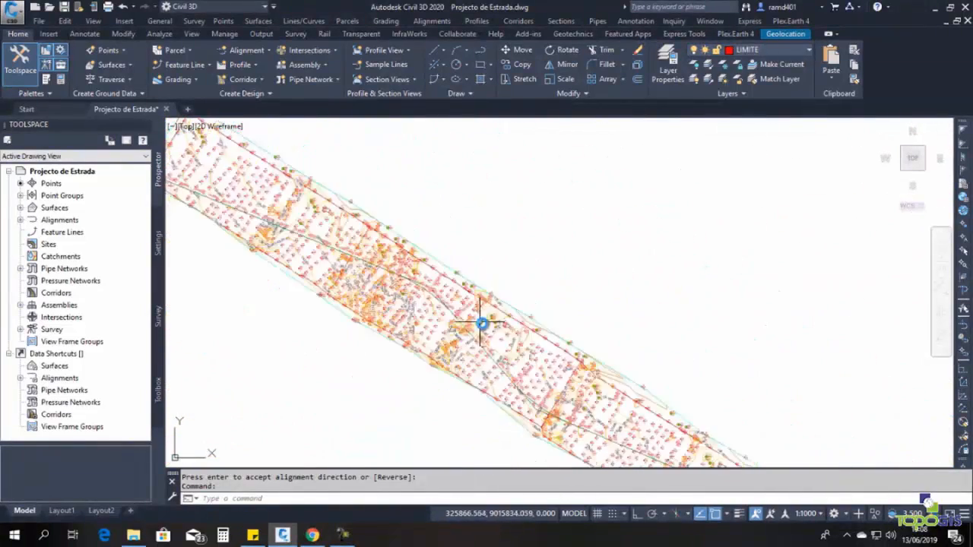
scroll(506, 328, "up", 5)
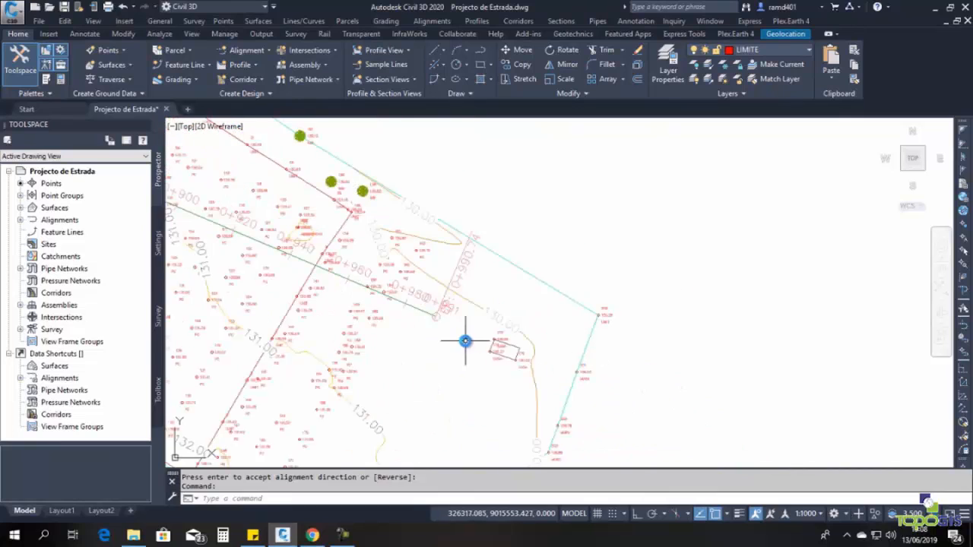
scroll(383, 303, "down", 5)
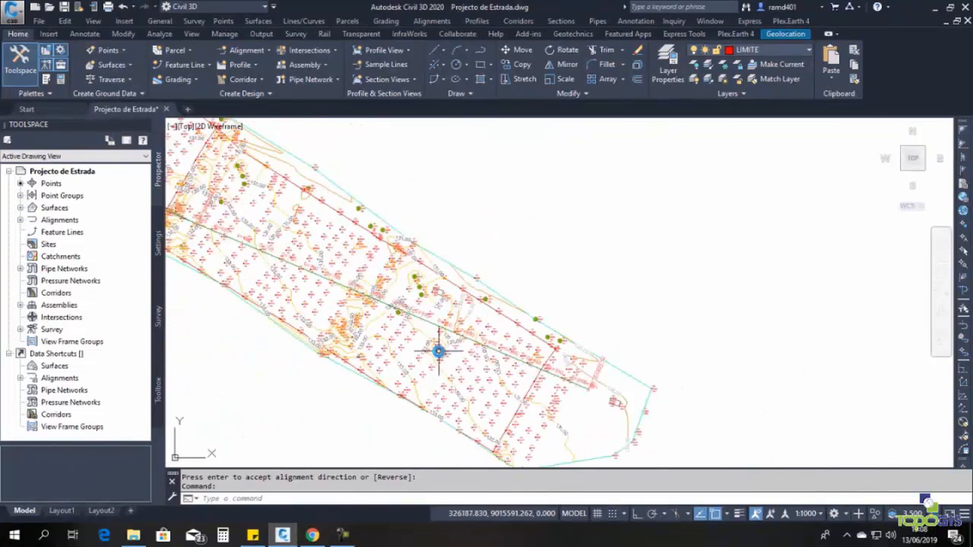
scroll(289, 258, "up", 3)
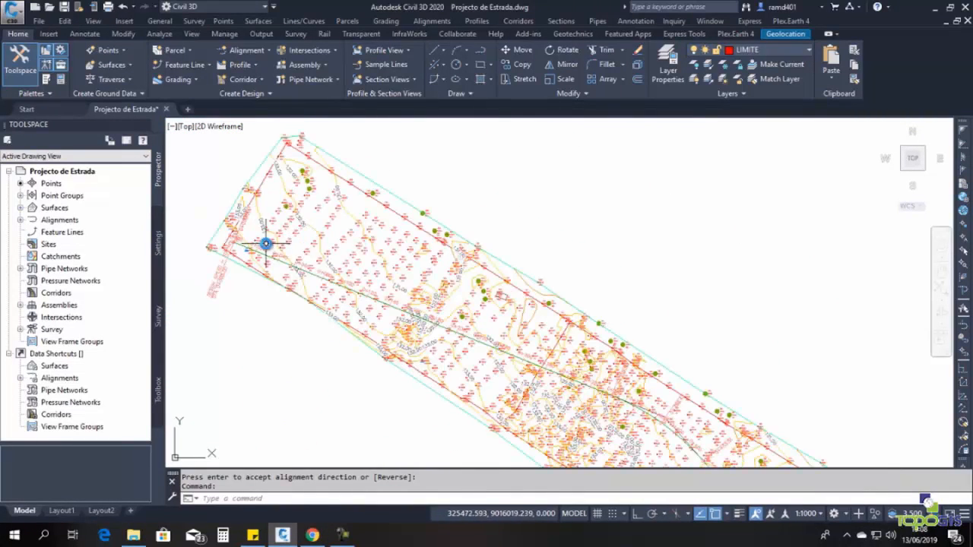
scroll(341, 264, "up", 4)
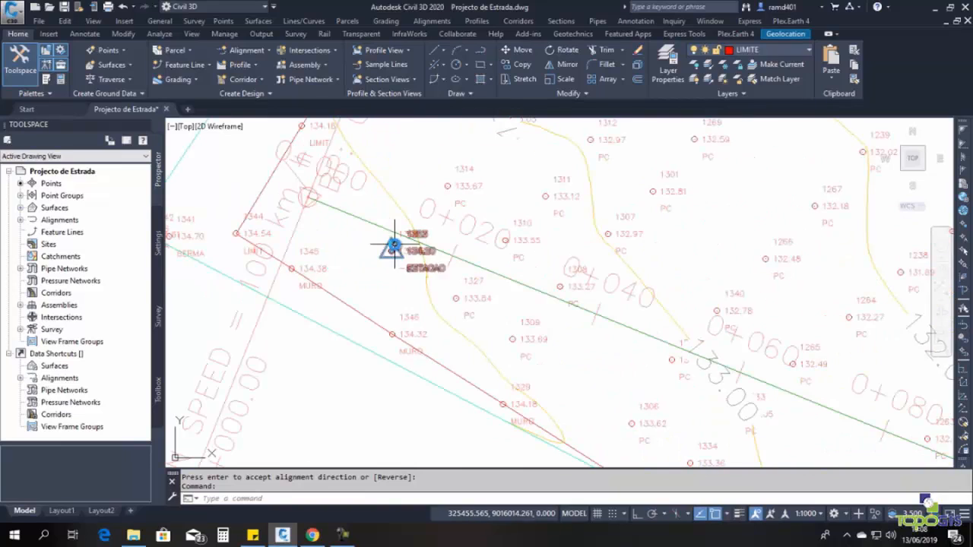
- Sample the Terreno Natural surface along the Estrada da Brigada alignment as a surface profile over the full station range
scroll(491, 273, "down", 6)
scroll(579, 351, "up", 5)
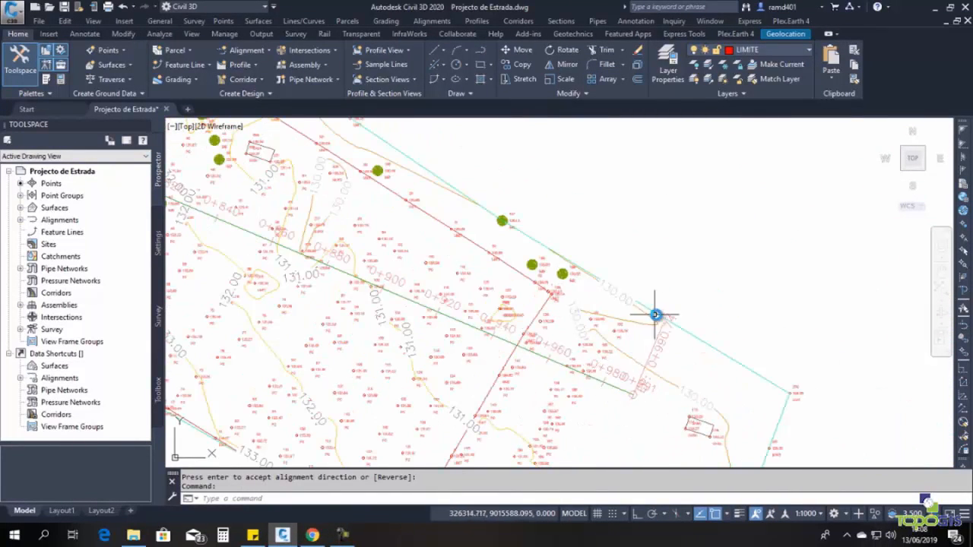
scroll(659, 316, "down", 6)
scroll(409, 265, "up", 2)
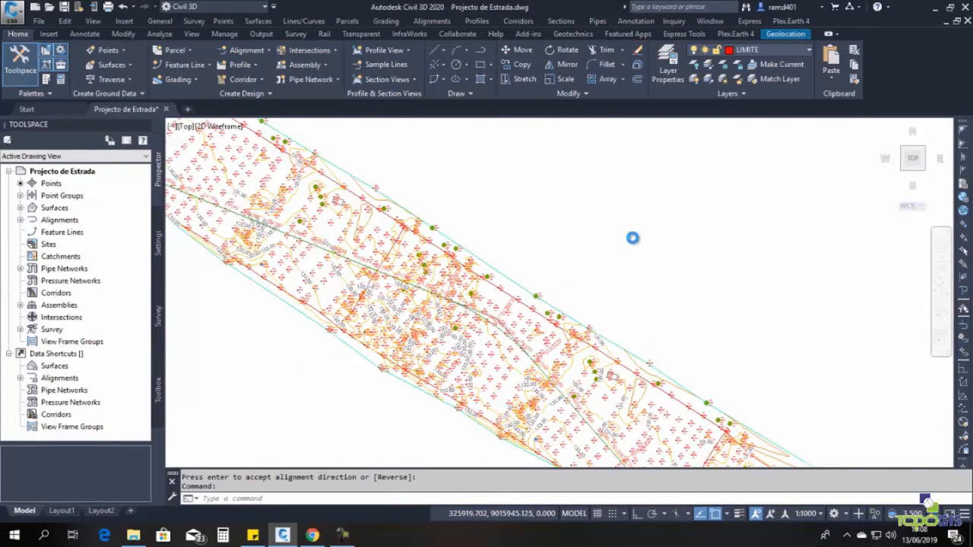
scroll(428, 195, "down", 3)
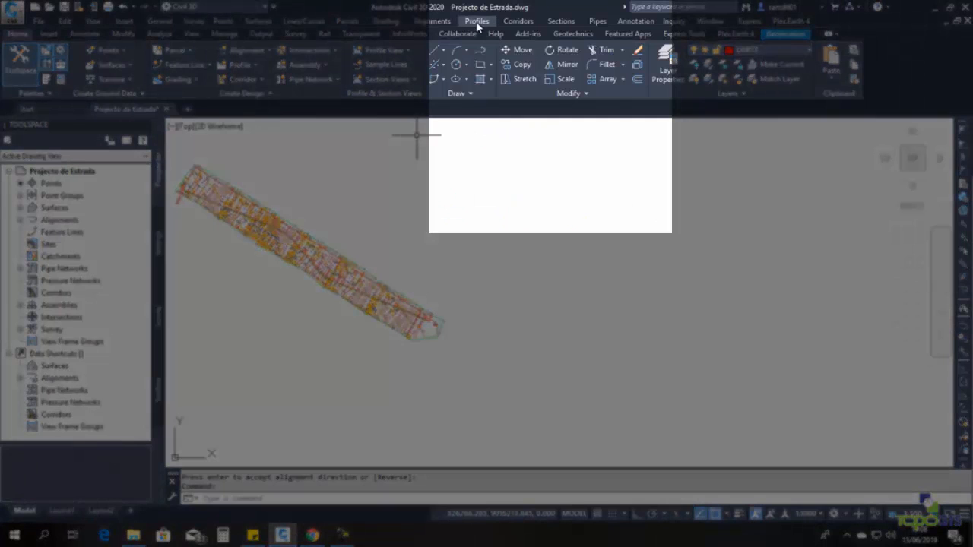
left_click(476, 21)
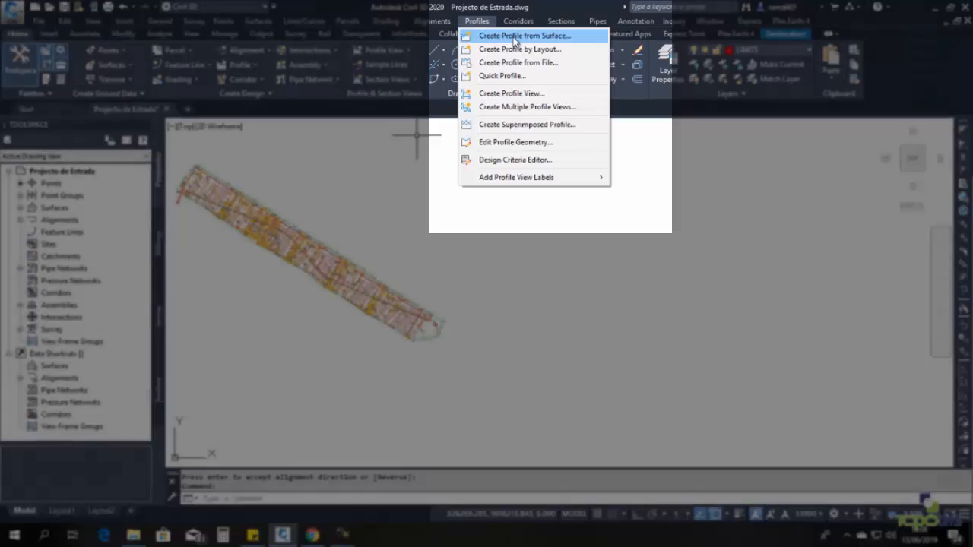
left_click(514, 37)
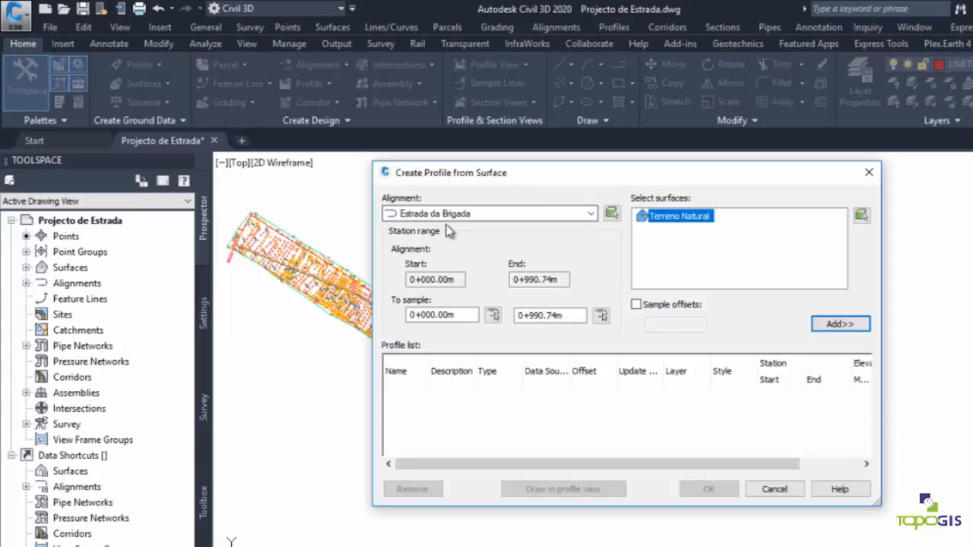
left_click(847, 326)
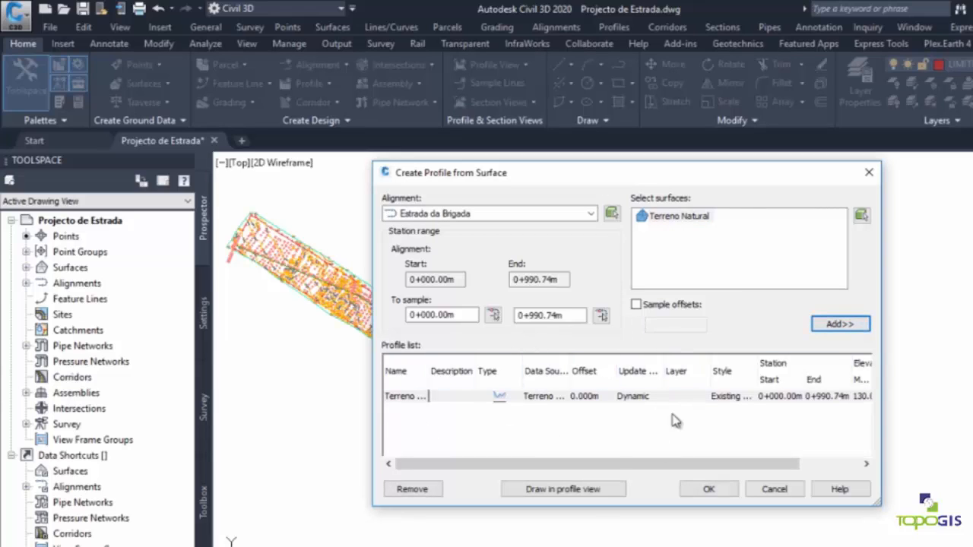
- Set up a profile view for the sampled ground profile and name it Perfil Longitudinal
left_click(585, 490)
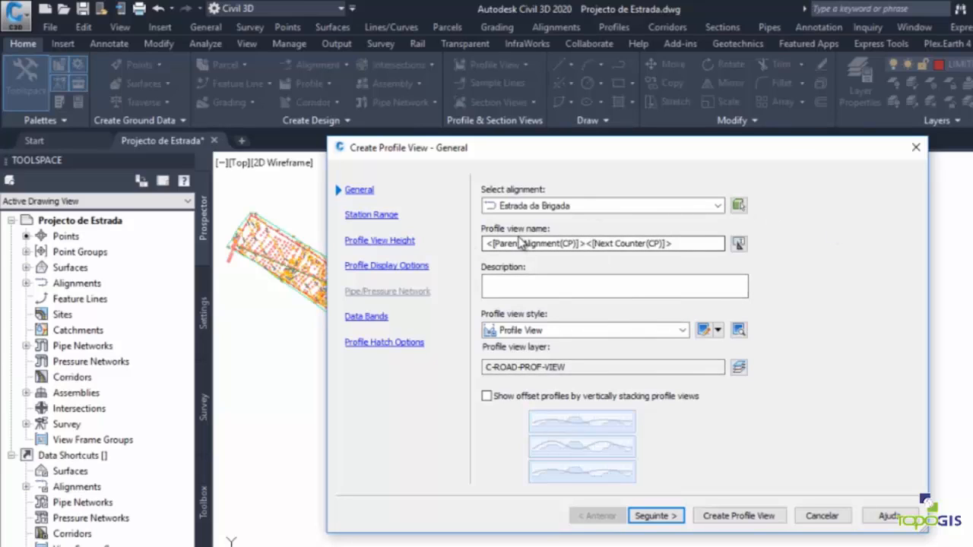
left_click_drag(694, 242, 465, 251)
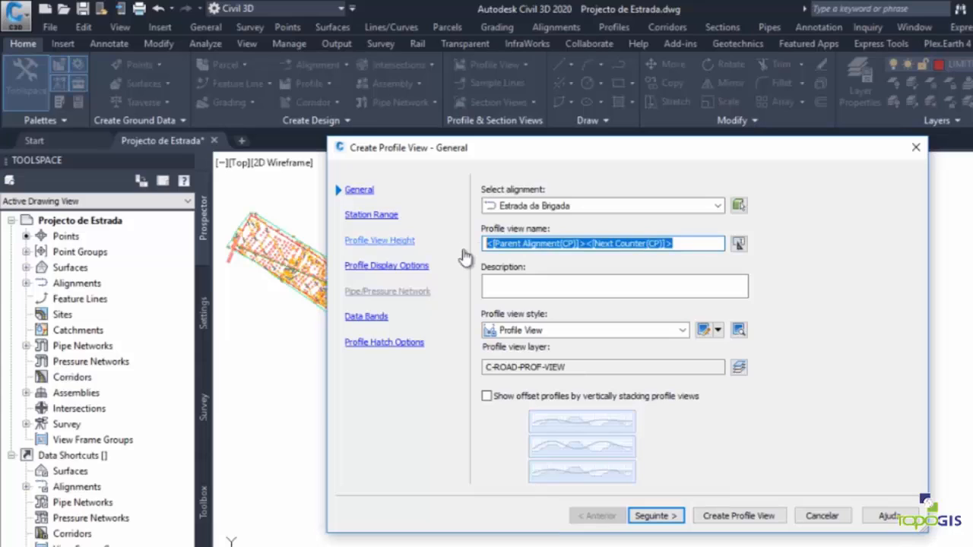
type("Perfil Longitudinal")
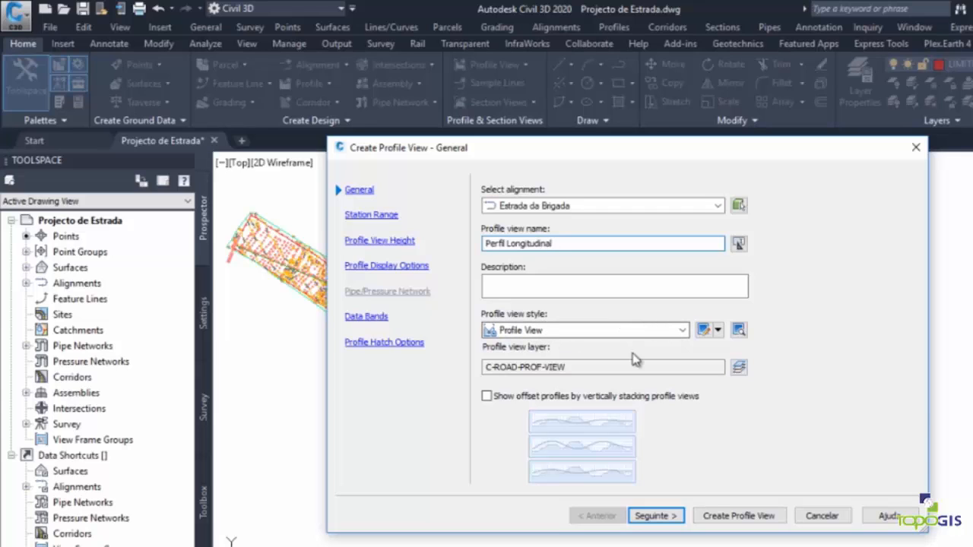
- Enable vertical and horizontal grid clipping in the Profile View style
left_click(705, 334)
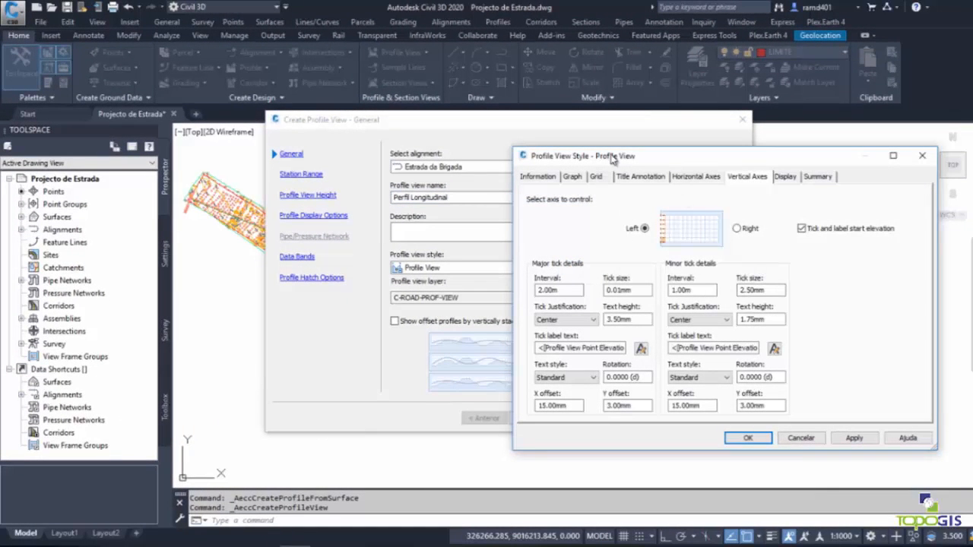
left_click_drag(630, 158, 487, 137)
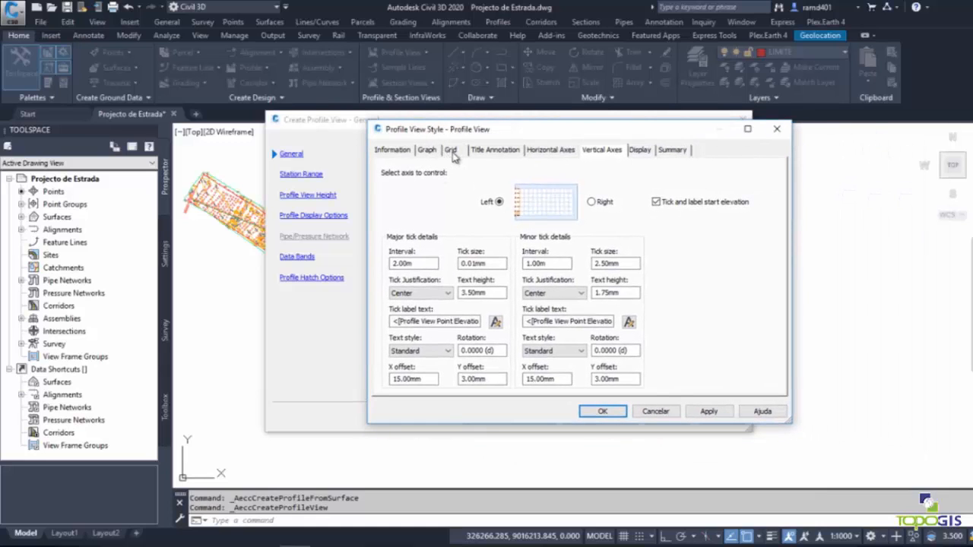
left_click(451, 150)
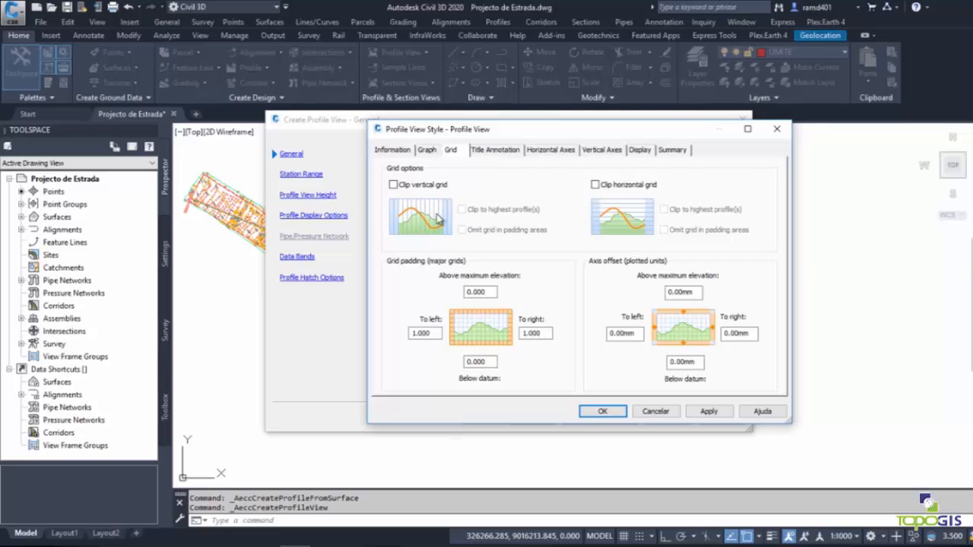
left_click(393, 185)
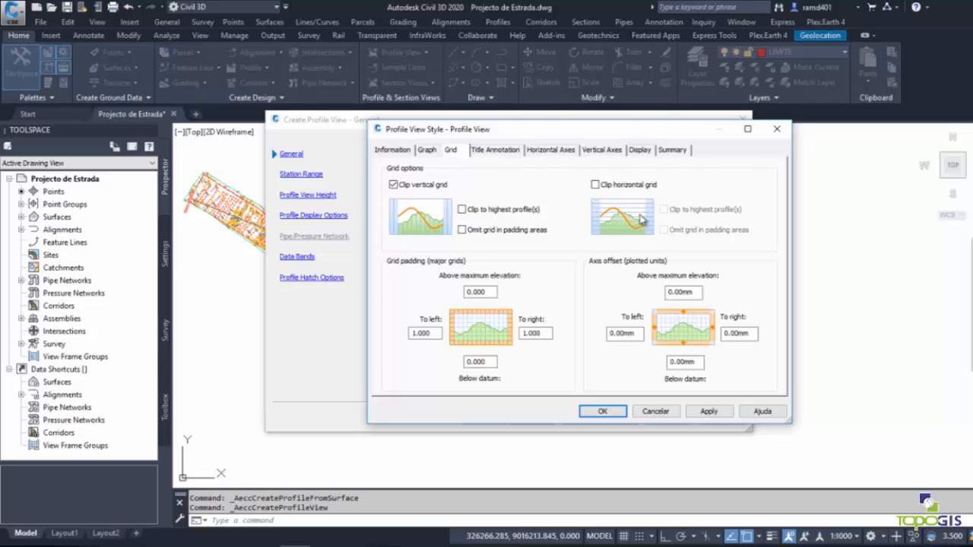
left_click(595, 186)
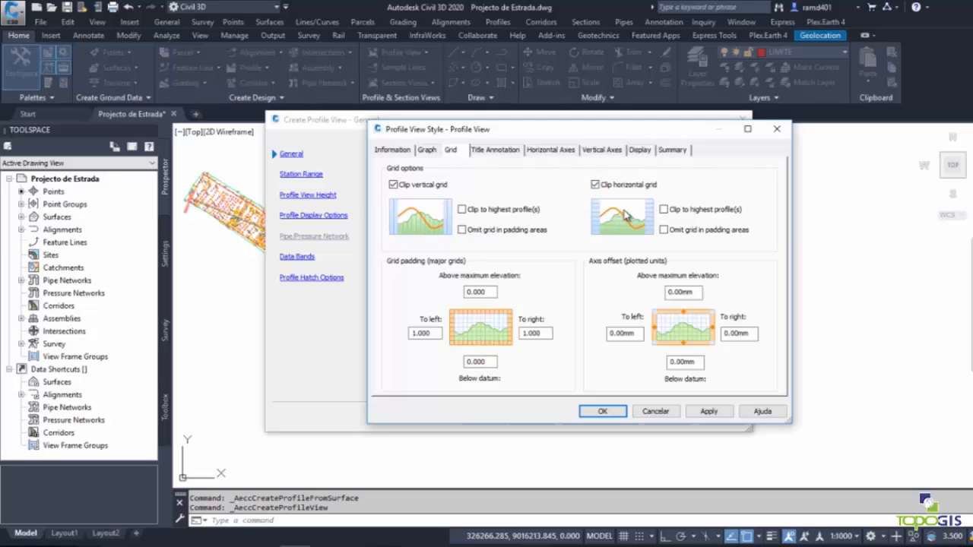
- Set the style's bottom-axis minor tick interval to 20 m and left-axis major tick interval to 1 m, and accept the style
left_click(551, 150)
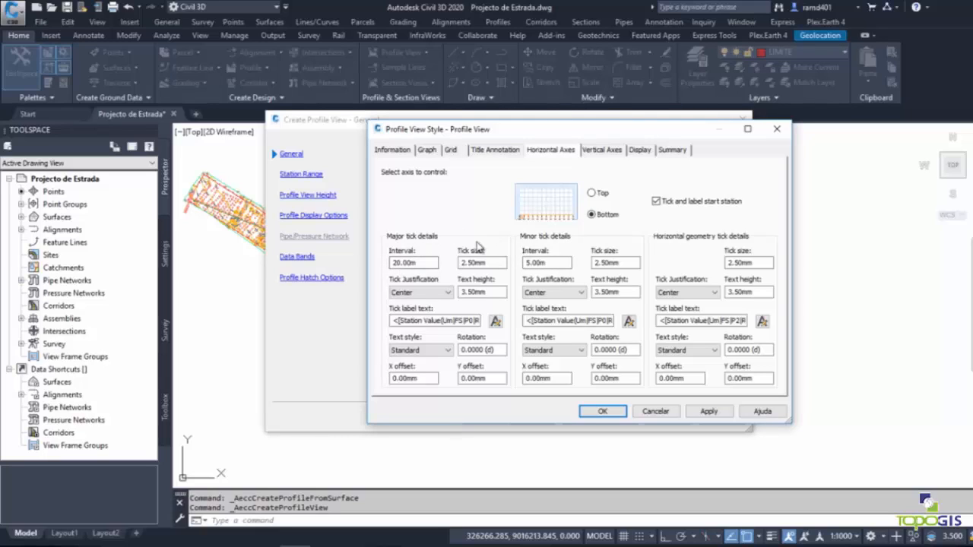
double_click(560, 262)
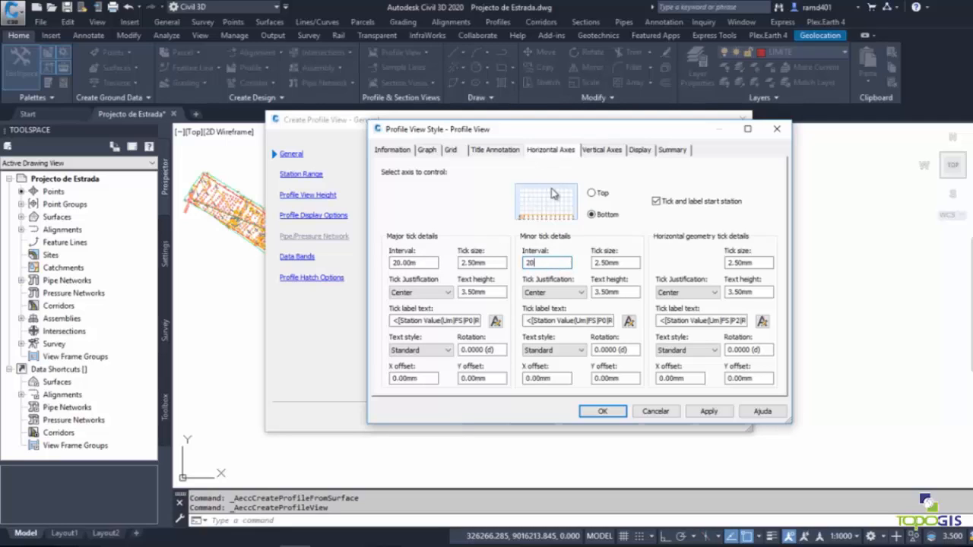
left_click(605, 151)
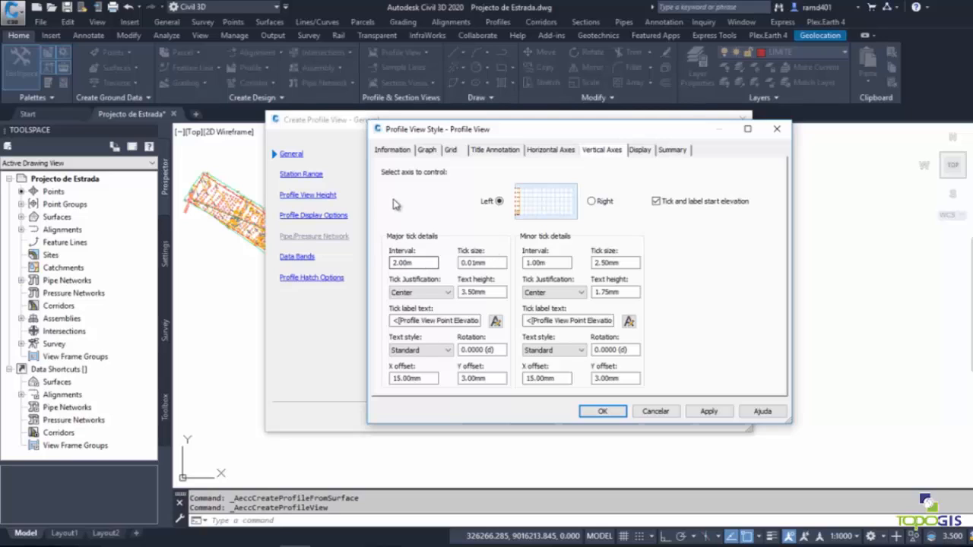
left_click_drag(433, 262, 368, 262)
type("1")
left_click(605, 411)
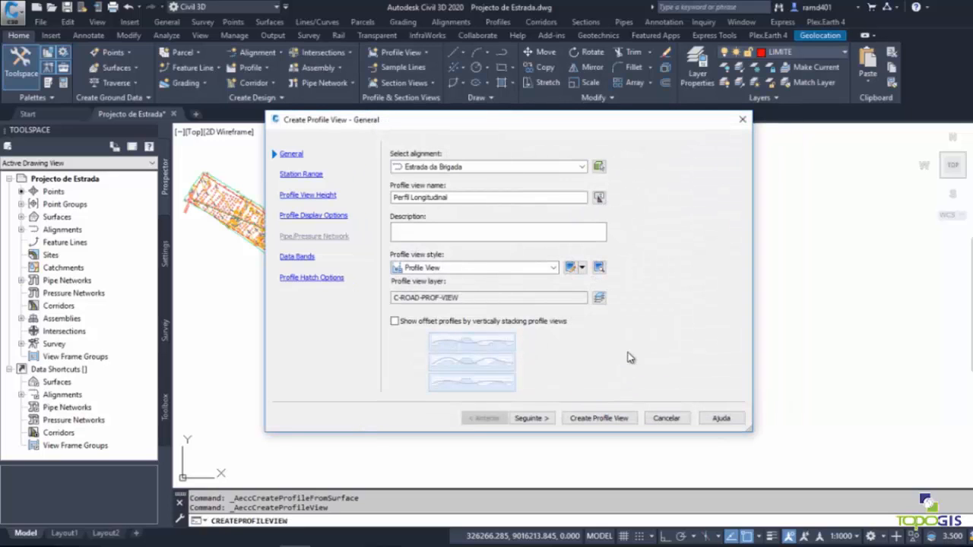
- Create the profile view and place its origin in the empty area northeast of the survey strip
left_click(601, 419)
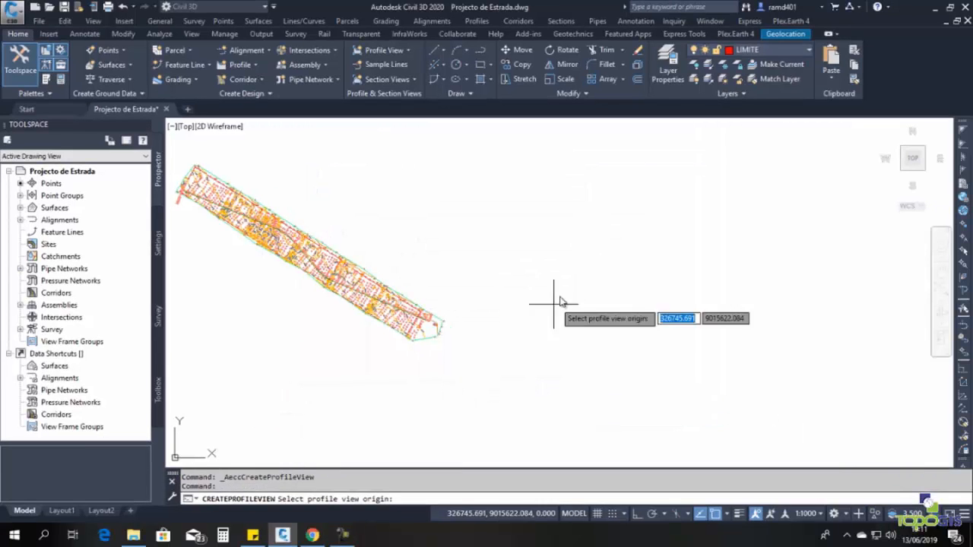
scroll(521, 304, "up", 2)
scroll(522, 306, "down", 4)
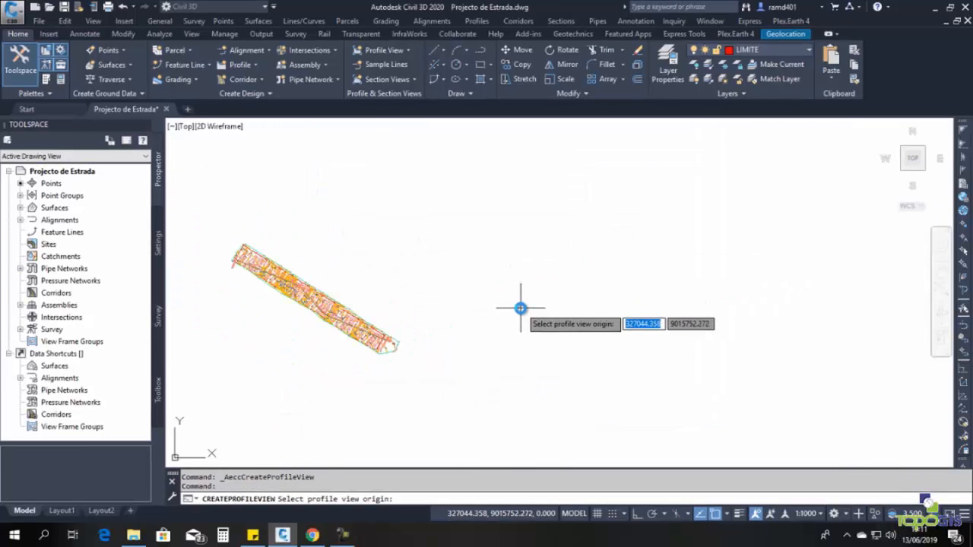
middle_click_drag(567, 272, 521, 279)
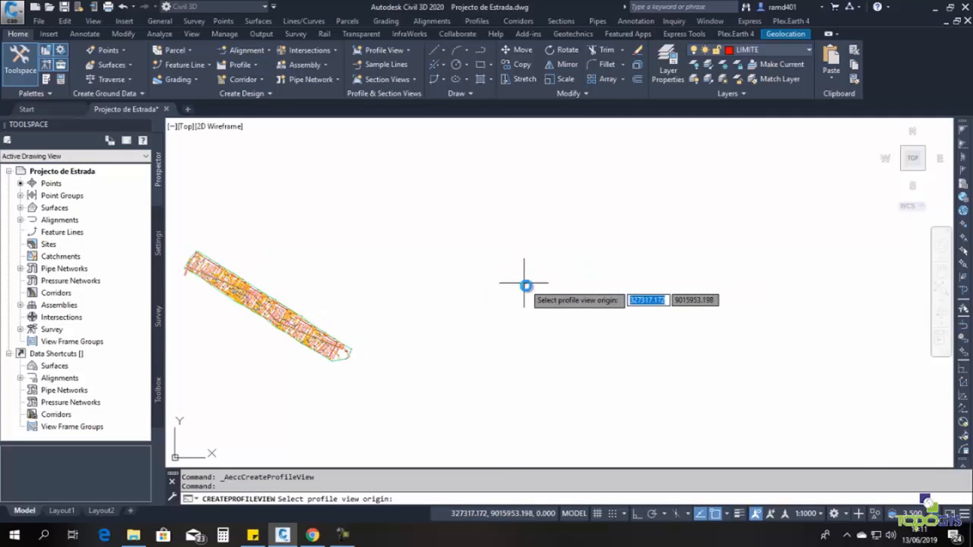
middle_click_drag(537, 244, 494, 252)
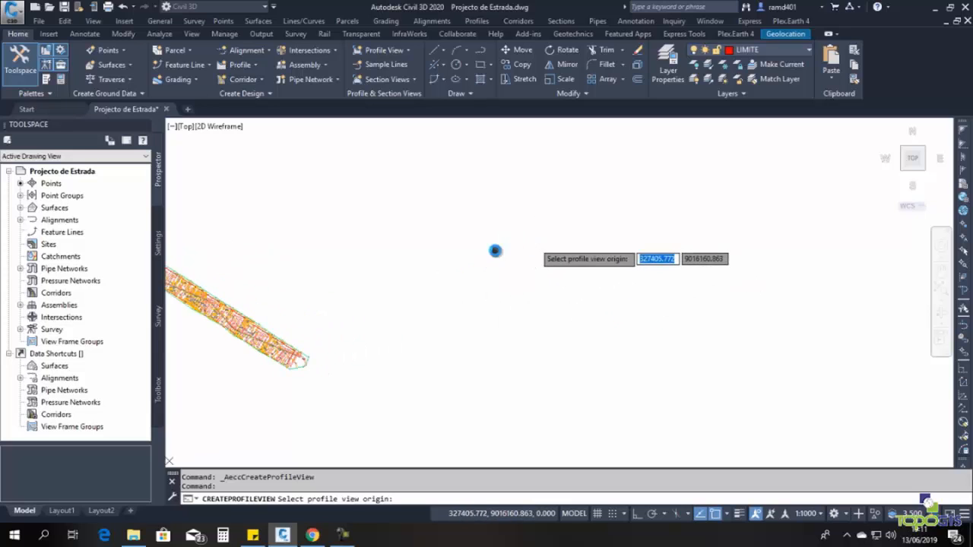
left_click(522, 251)
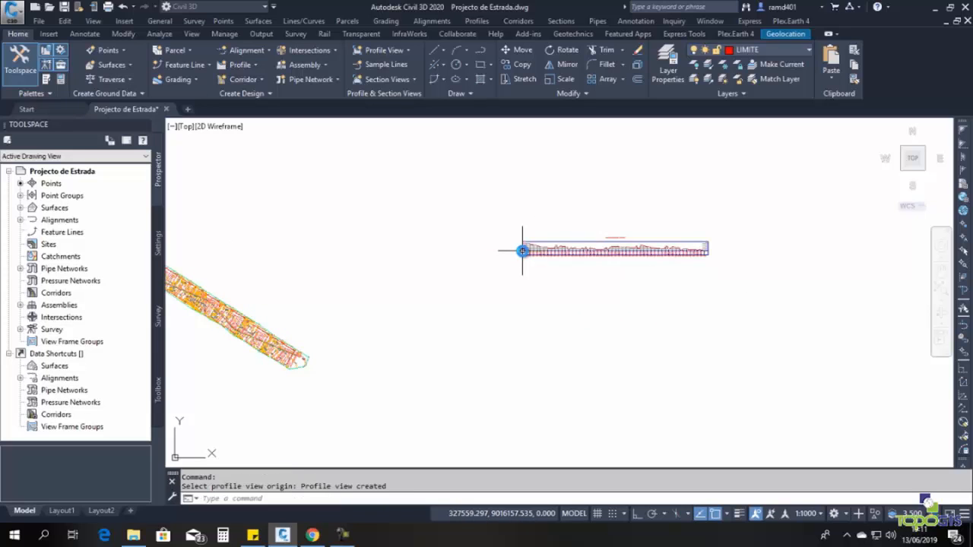
- Examine the full extent of the new profile view and compare it with the alignment on the survey strip
scroll(520, 244, "up", 3)
middle_click_drag(520, 240, 379, 225)
scroll(464, 233, "down", 2)
middle_click_drag(519, 240, 425, 226)
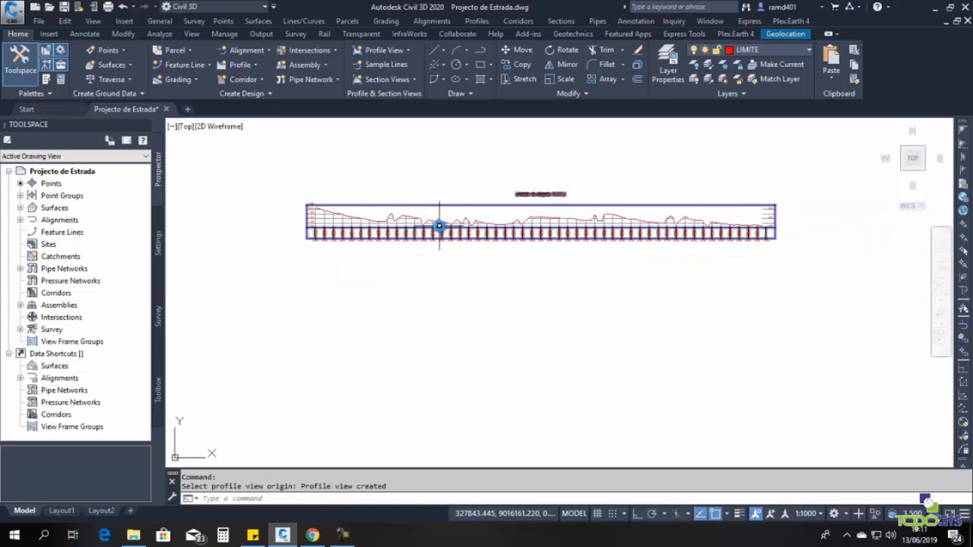
scroll(440, 226, "up", 1)
mouse_move(709, 217)
middle_mouse_down()
mouse_move(423, 265)
mouse_move(673, 276)
middle_mouse_up()
scroll(443, 286, "down", 6)
scroll(172, 334, "up", 8)
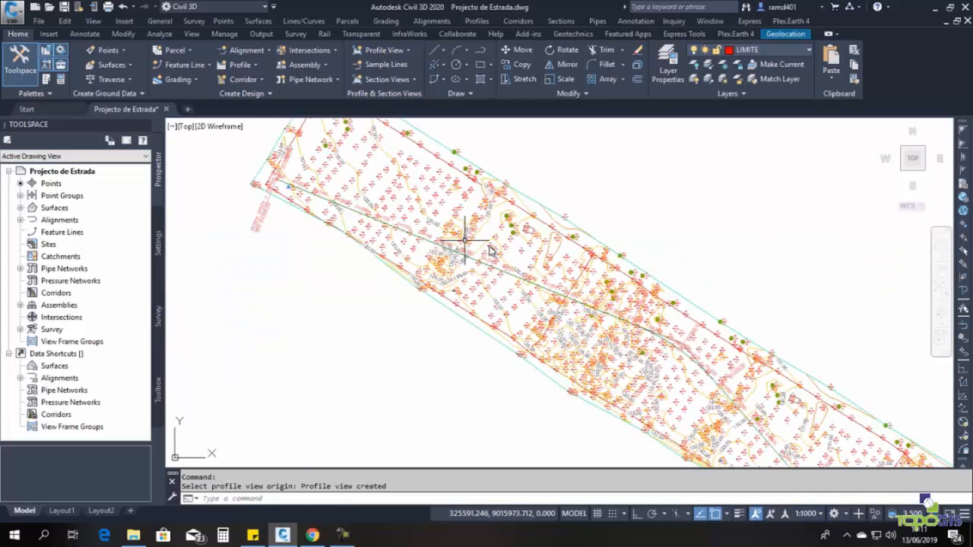
middle_click_drag(591, 263, 453, 192)
scroll(446, 271, "down", 4)
scroll(692, 247, "down", 4)
- Examine the ground line and left elevation axis at the start of the profile view
middle_click_drag(832, 238, 686, 270)
scroll(684, 270, "up", 1)
scroll(681, 269, "up", 1)
middle_click_drag(720, 205, 545, 246)
scroll(580, 246, "up", 1)
scroll(580, 245, "up", 1)
middle_click_drag(623, 237, 509, 237)
scroll(482, 237, "up", 1)
middle_click_drag(405, 215, 377, 271)
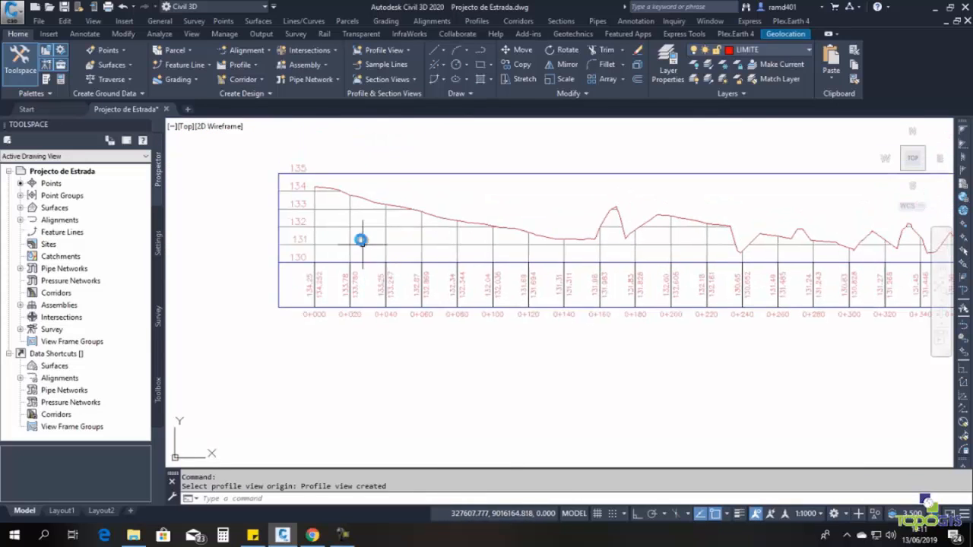
middle_click_drag(298, 206, 332, 242)
scroll(329, 256, "up", 2)
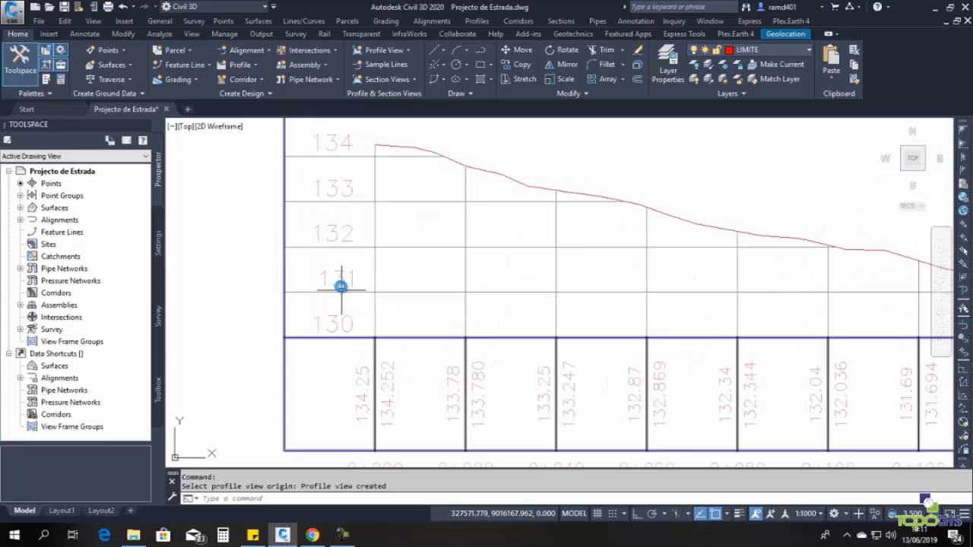
- Examine the elevation band and station labels beneath the ground line from 0+000 to about 0+180
scroll(332, 221, "down", 3)
middle_click_drag(342, 302, 322, 289)
scroll(321, 289, "up", 2)
middle_click_drag(710, 302, 645, 305)
scroll(623, 317, "down", 2)
scroll(449, 308, "up", 1)
scroll(320, 275, "up", 1)
middle_click_drag(321, 274, 361, 299)
middle_click_drag(475, 278, 415, 289)
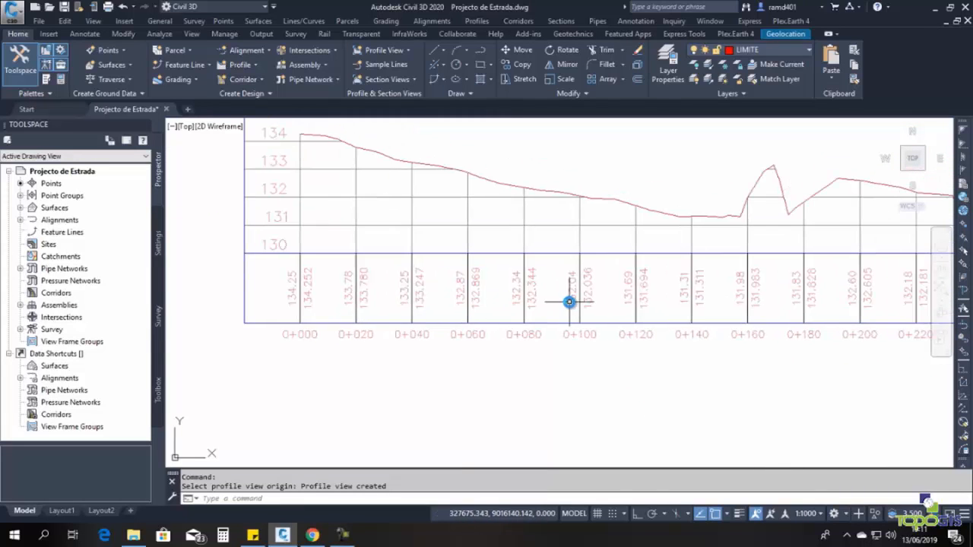
middle_click_drag(573, 286, 533, 303)
scroll(497, 271, "up", 2)
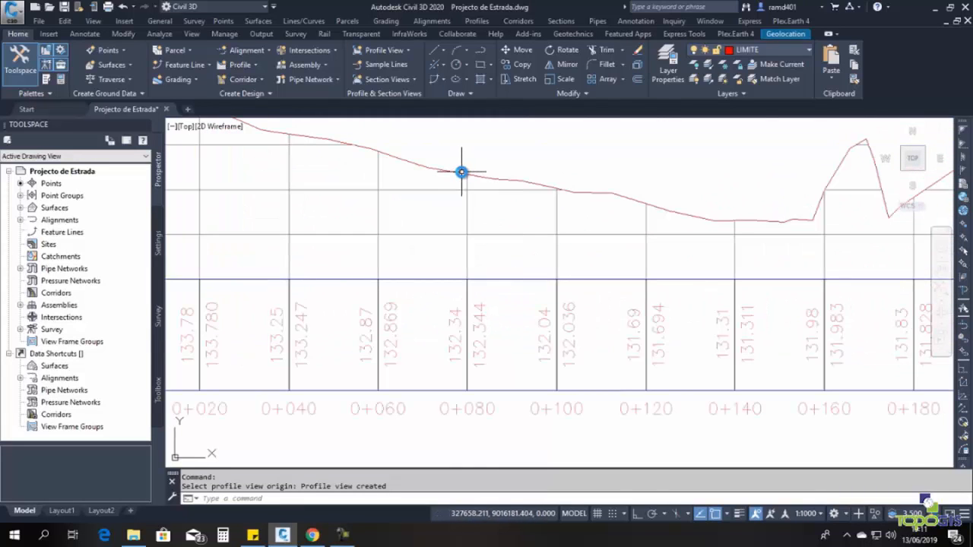
mouse_move(488, 321)
middle_mouse_down()
mouse_move(495, 281)
mouse_move(490, 312)
middle_mouse_up()
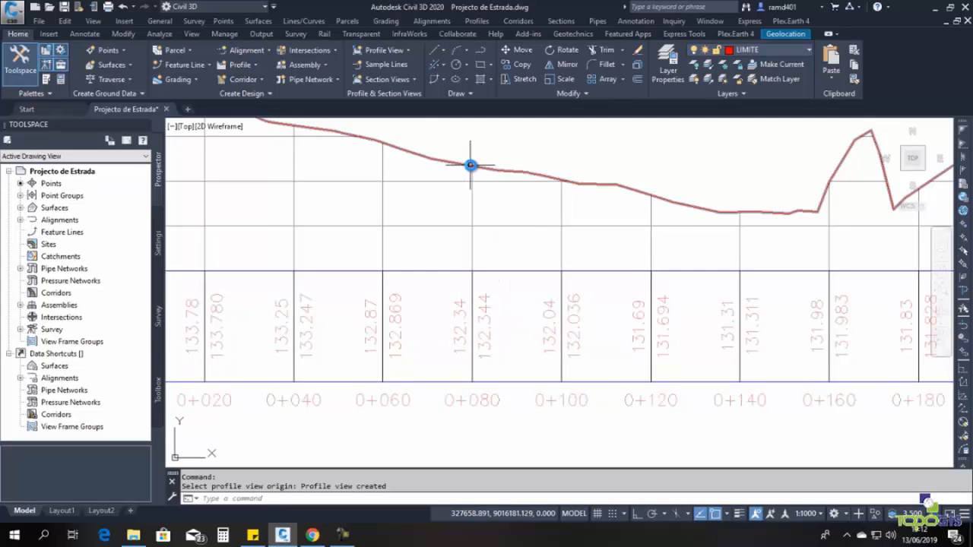
- Review the whole profile view from its first station to its far end
scroll(483, 242, "down", 5)
scroll(521, 289, "down", 3)
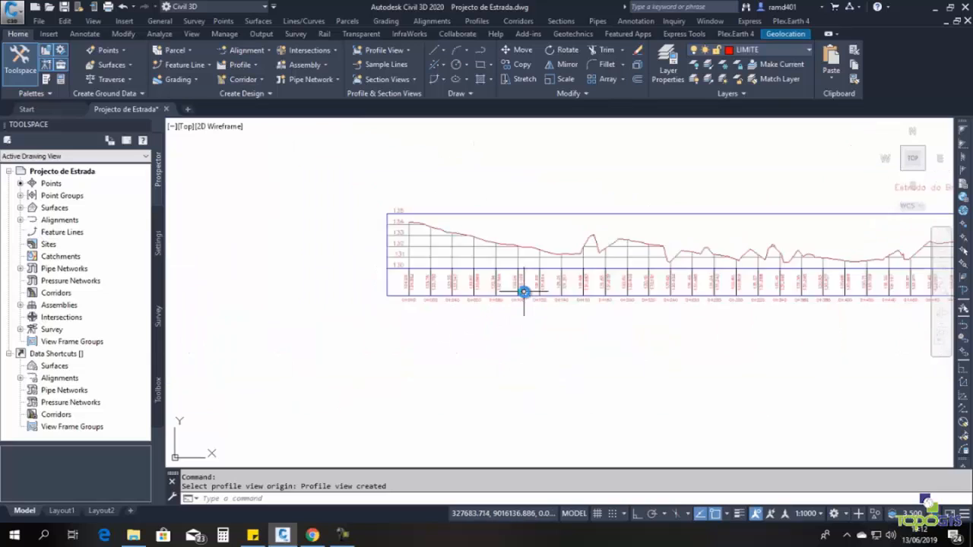
scroll(518, 267, "down", 5)
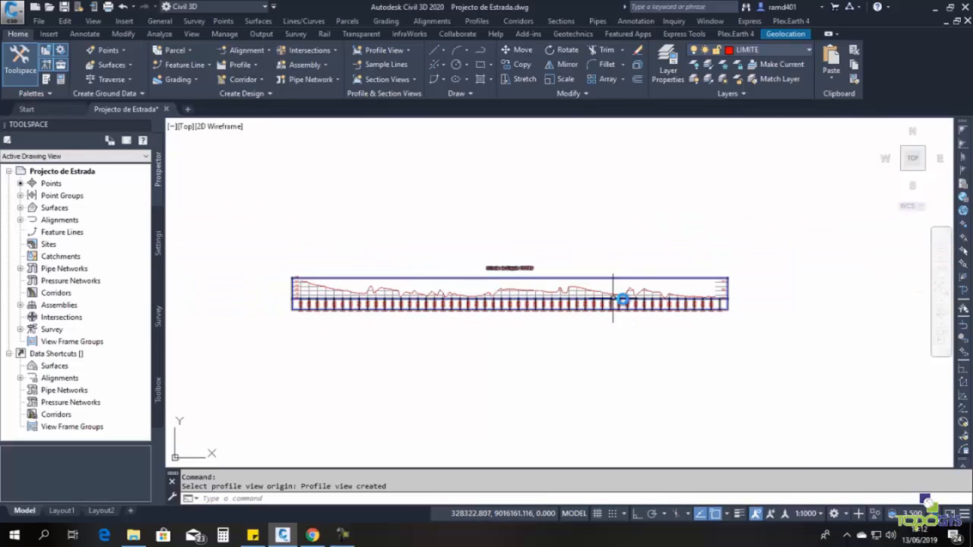
scroll(281, 314, "up", 5)
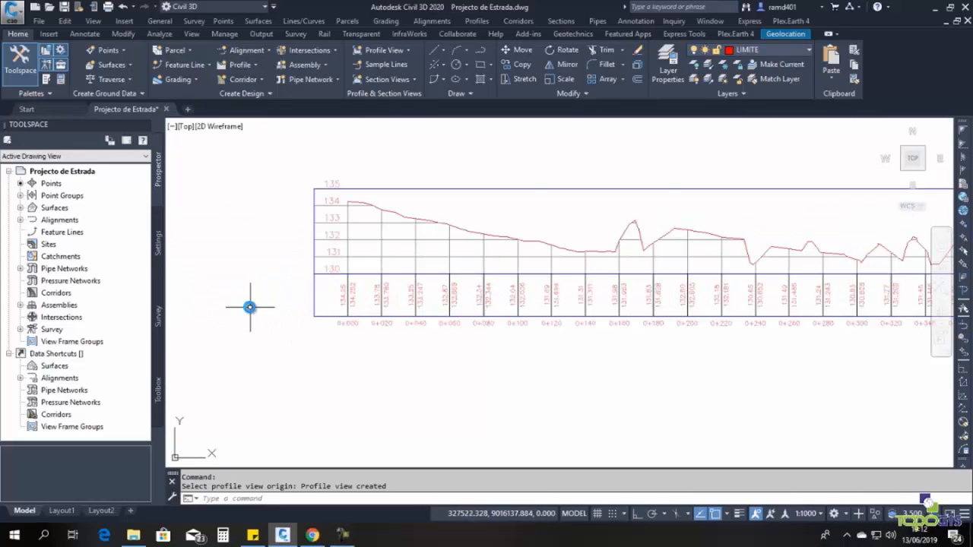
scroll(442, 272, "down", 5)
middle_click_drag(443, 272, 368, 272)
scroll(685, 272, "up", 2)
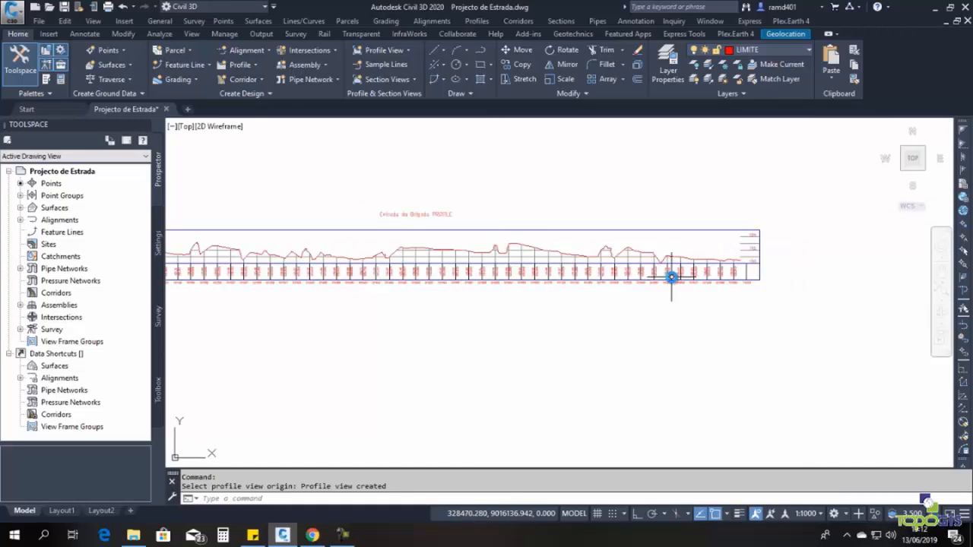
middle_click_drag(561, 260, 658, 283)
middle_click_drag(423, 280, 552, 297)
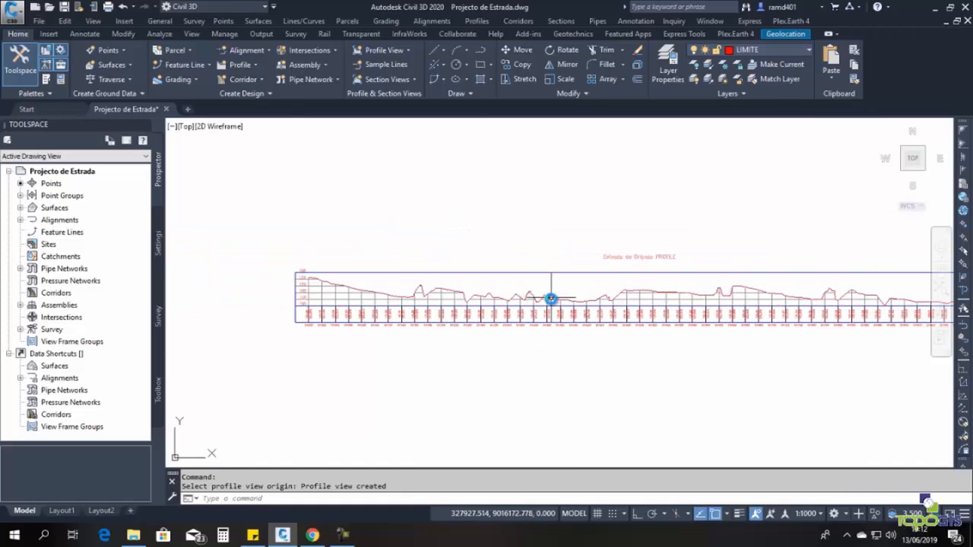
- Examine the ground line and elevation band from the first station to the profile view's far end near 1+000
scroll(288, 286, "up", 5)
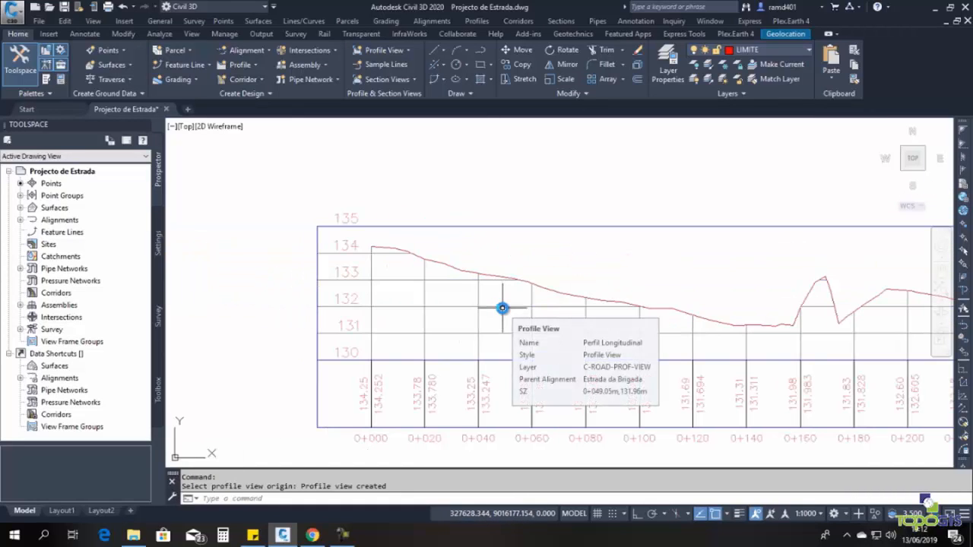
scroll(501, 314, "down", 4)
middle_click_drag(505, 305, 452, 295)
scroll(646, 313, "down", 4)
middle_click_drag(662, 314, 512, 292)
scroll(673, 290, "up", 4)
middle_click_drag(727, 288, 485, 291)
scroll(620, 307, "up", 2)
scroll(621, 307, "up", 2)
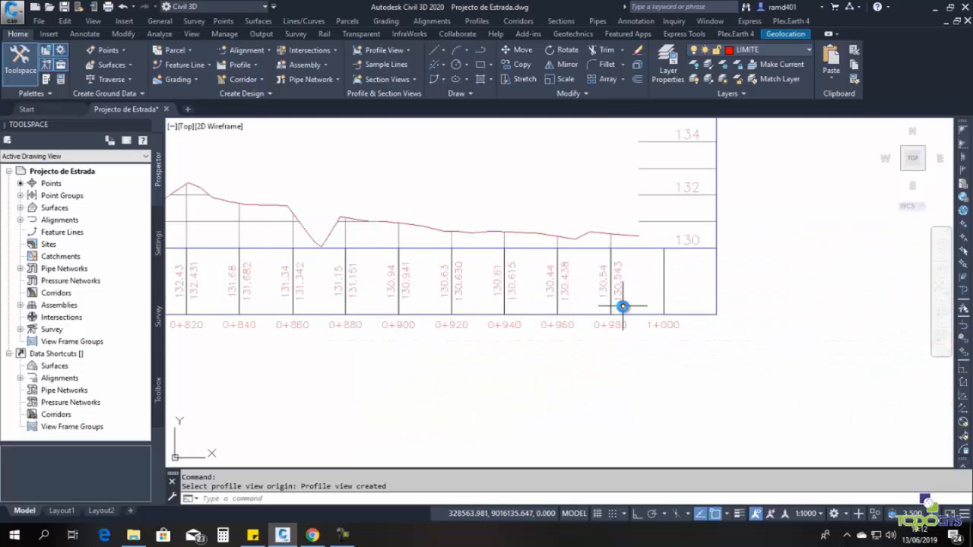
- Review the profile view backwards from its far end to the opening stretch between 0+000 and 0+220
scroll(380, 292, "down", 4)
middle_click_drag(365, 298, 537, 314)
middle_click_drag(430, 301, 591, 319)
middle_click_drag(340, 320, 550, 328)
middle_click_drag(332, 324, 534, 325)
middle_click_drag(267, 316, 307, 295)
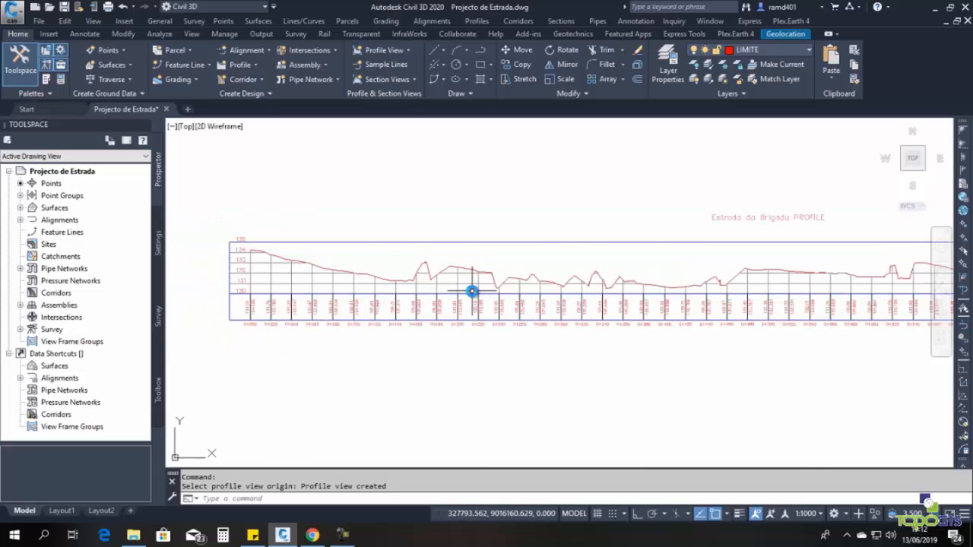
scroll(434, 314, "up", 2)
scroll(395, 311, "up", 2)
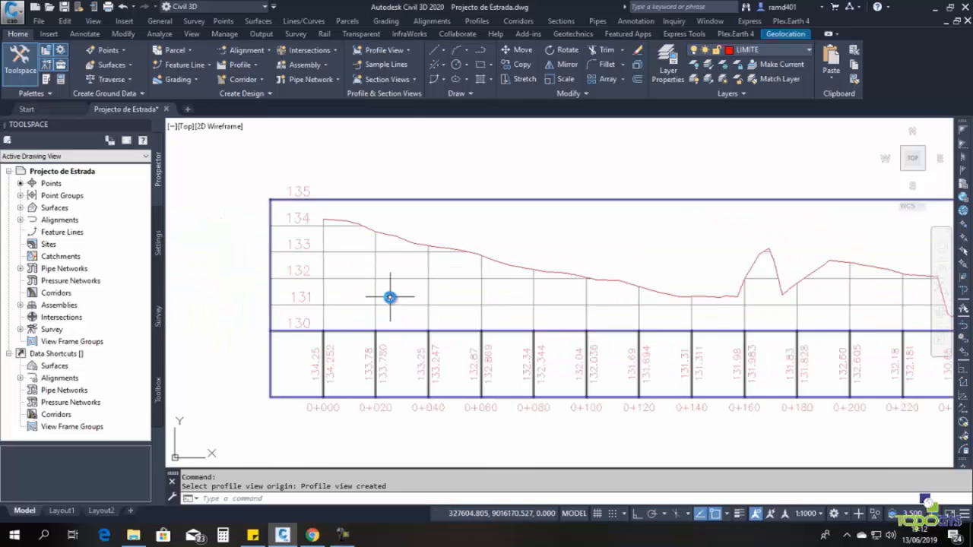
- Create a layout profile named Razante in the profile view, with the Design Profile style and the Complete Label Set
left_click(479, 21)
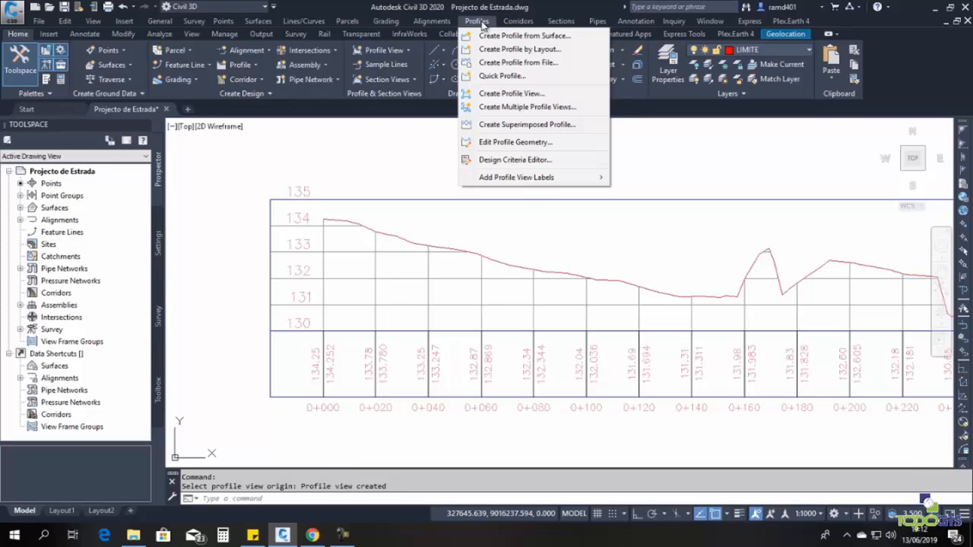
left_click(526, 50)
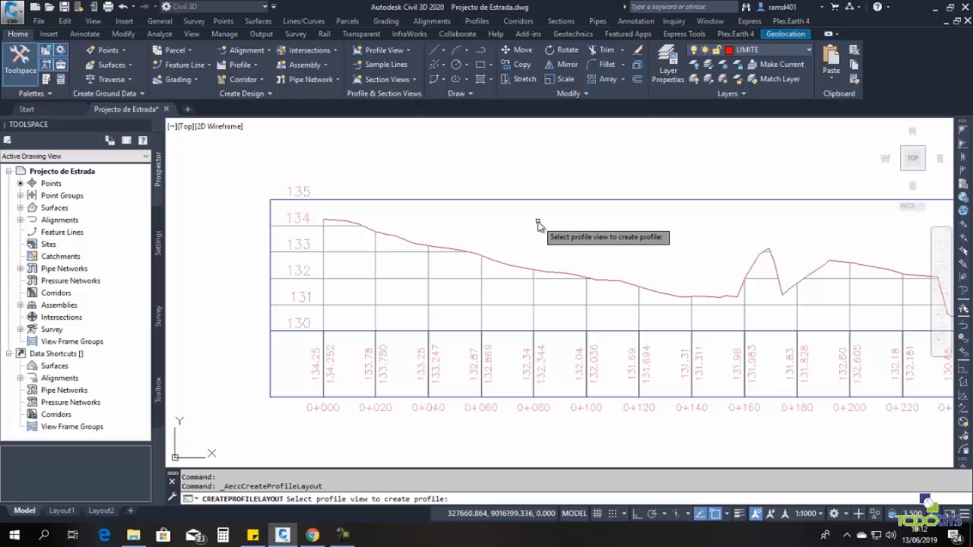
left_click(497, 307)
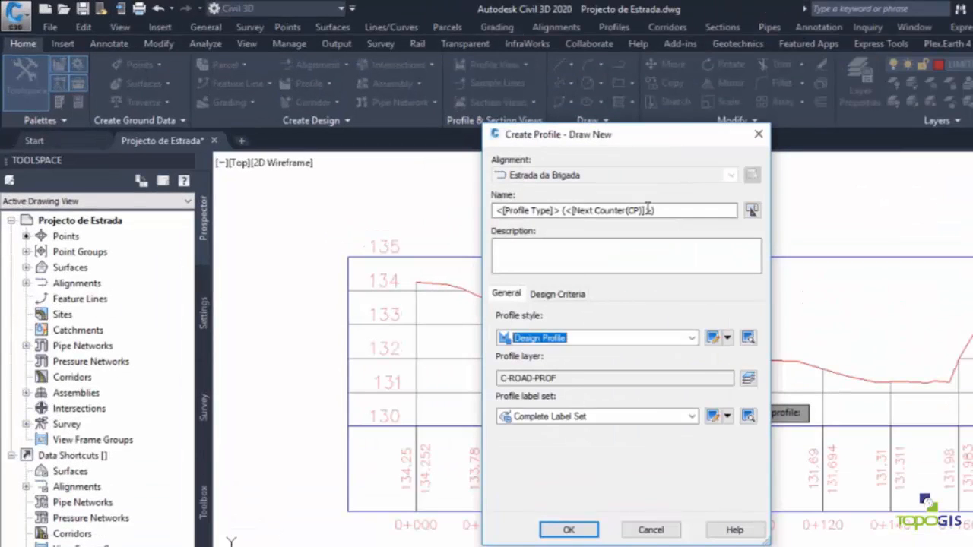
left_click(685, 211)
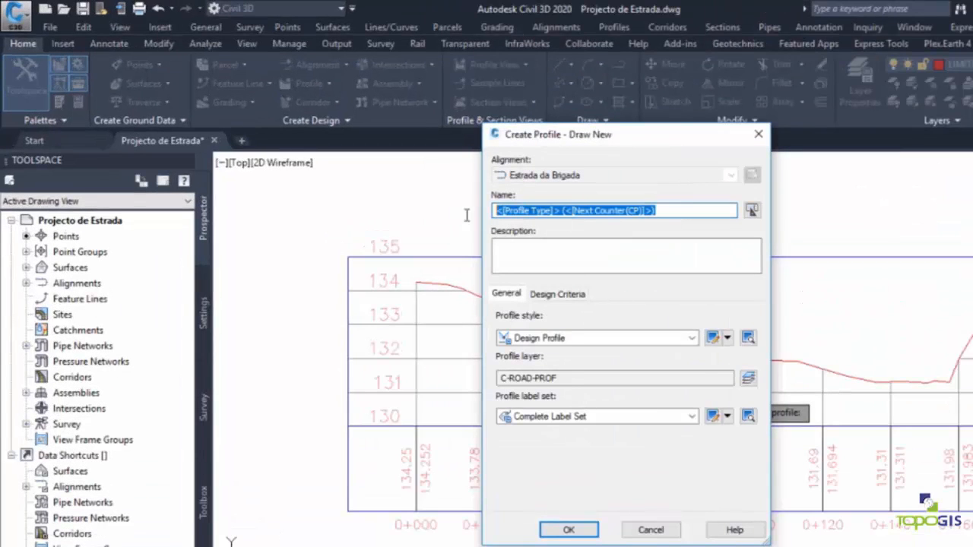
type("Razante")
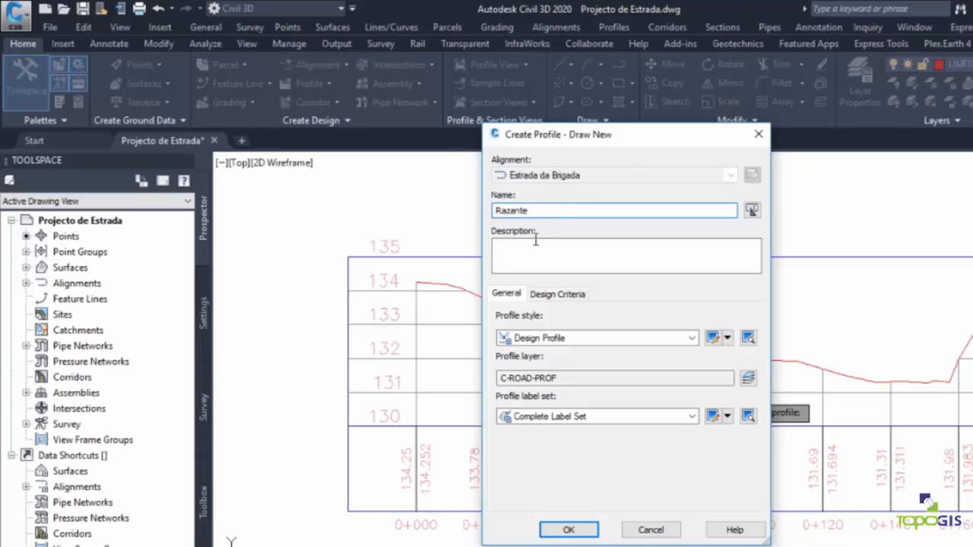
left_click(568, 529)
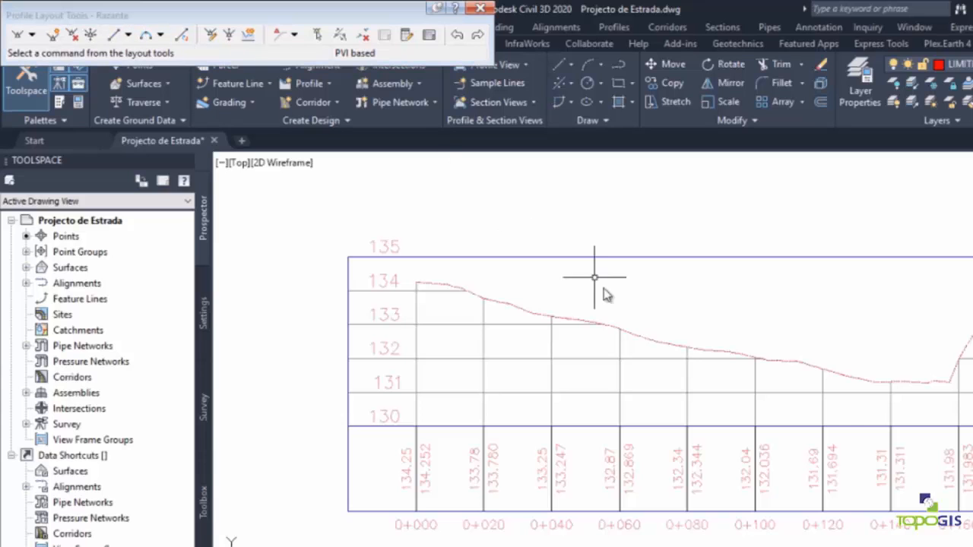
- Begin laying out the Razante profile with Draw Tangents With Curves
scroll(612, 334, "down", 3)
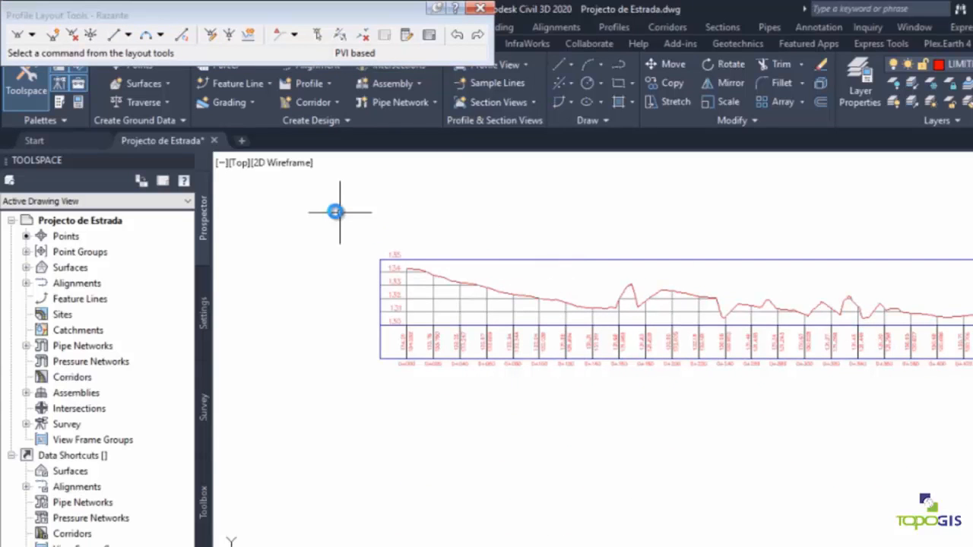
scroll(391, 289, "up", 4)
left_click(33, 36)
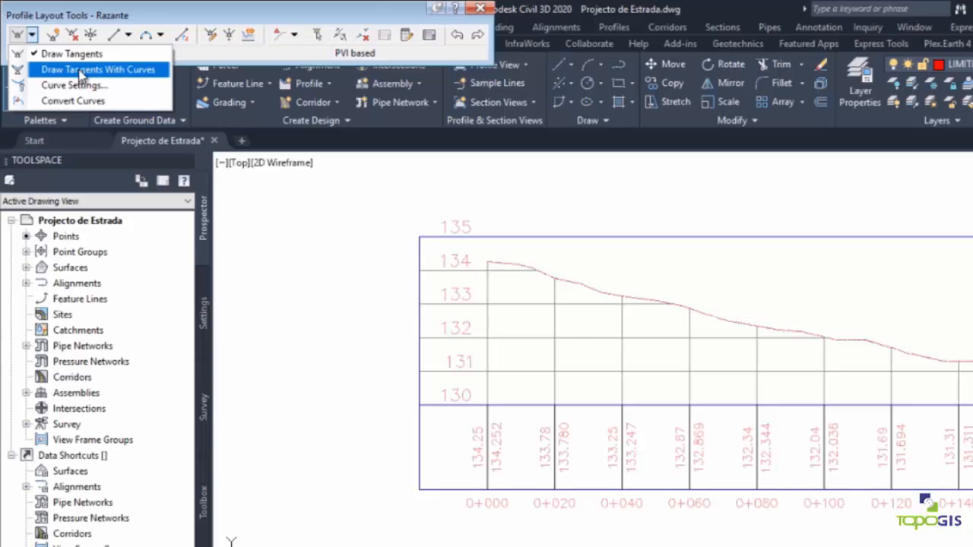
left_click(79, 71)
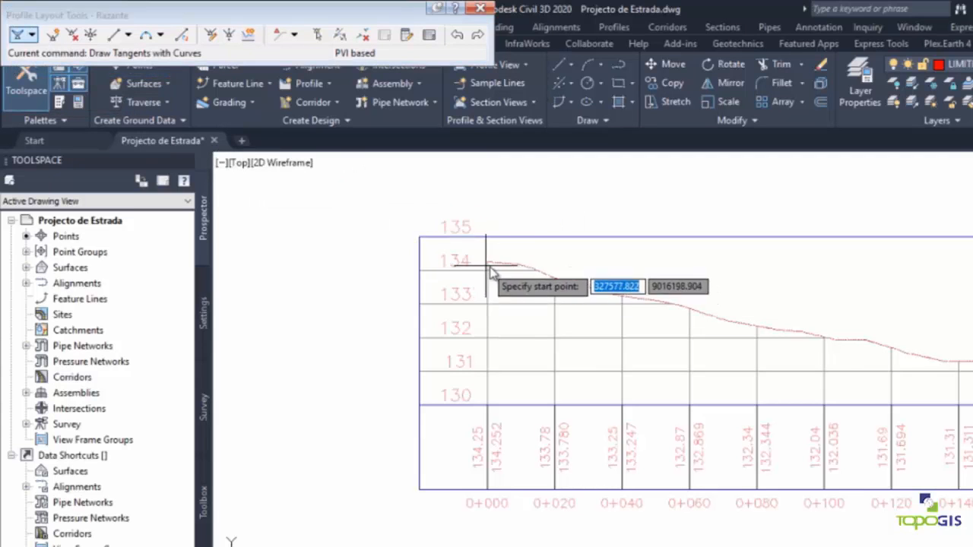
- Examine the ground line along the whole profile view to judge where the design tangents should start, break and end
scroll(503, 278, "up", 4)
scroll(547, 281, "down", 8)
scroll(669, 325, "up", 2)
scroll(770, 342, "down", 3)
scroll(651, 326, "up", 5)
scroll(675, 313, "up", 3)
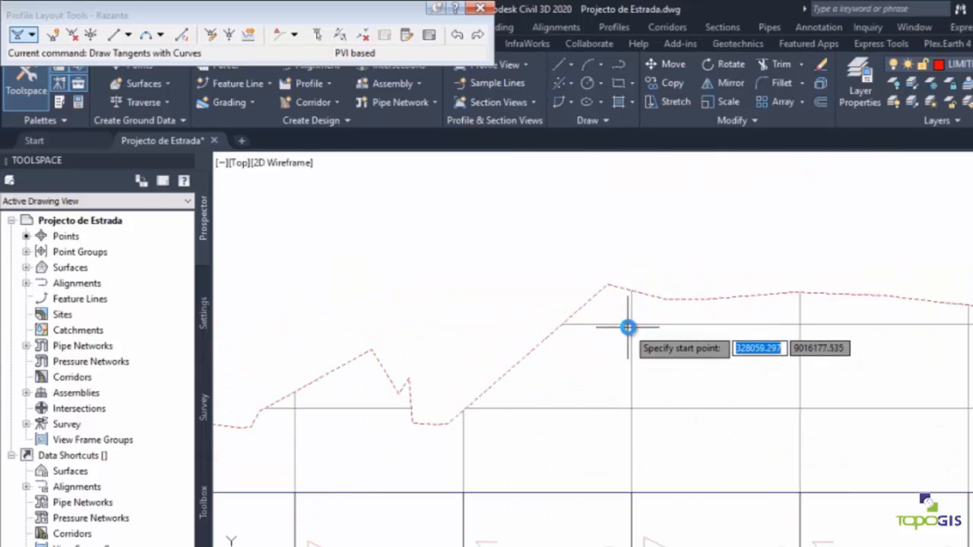
scroll(578, 296, "down", 4)
scroll(598, 320, "up", 5)
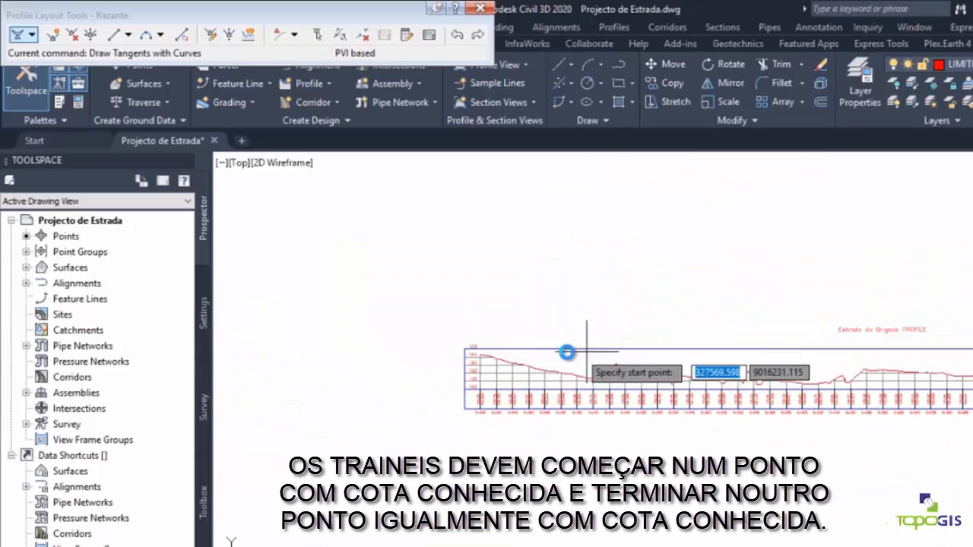
scroll(534, 378, "up", 2)
scroll(527, 383, "down", 5)
middle_click_drag(575, 348, 506, 337)
middle_click_drag(714, 332, 480, 347)
middle_click_drag(645, 338, 918, 365)
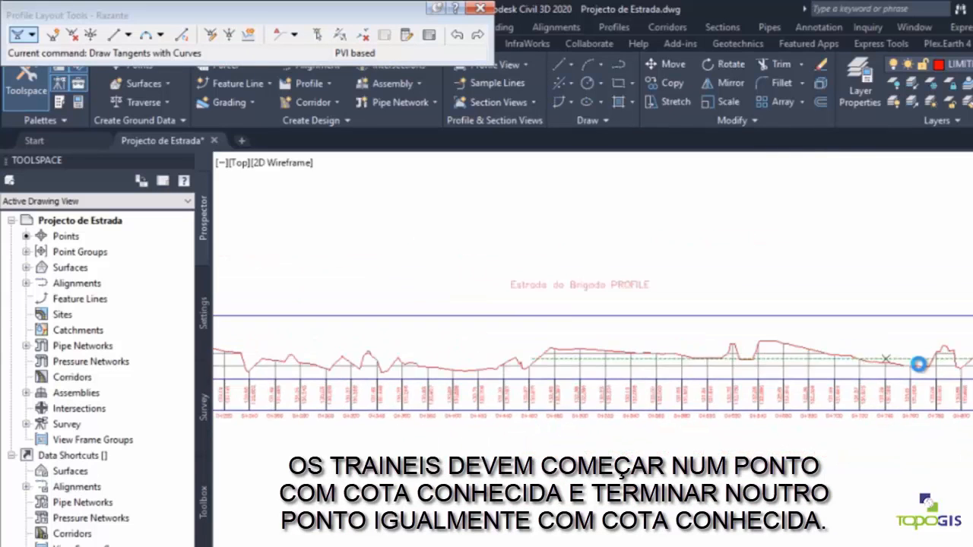
middle_click_drag(565, 343, 836, 351)
middle_click_drag(463, 387, 657, 406)
- Place the start point of the Razante profile on the ground line's first endpoint at station 0+000
scroll(385, 369, "up", 10)
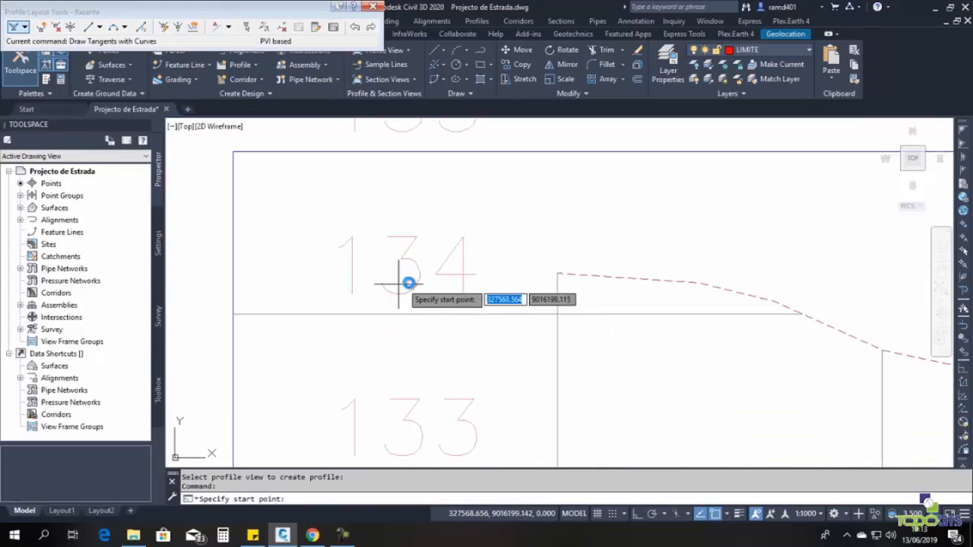
scroll(402, 284, "up", 2)
left_click_drag(476, 291, 315, 291)
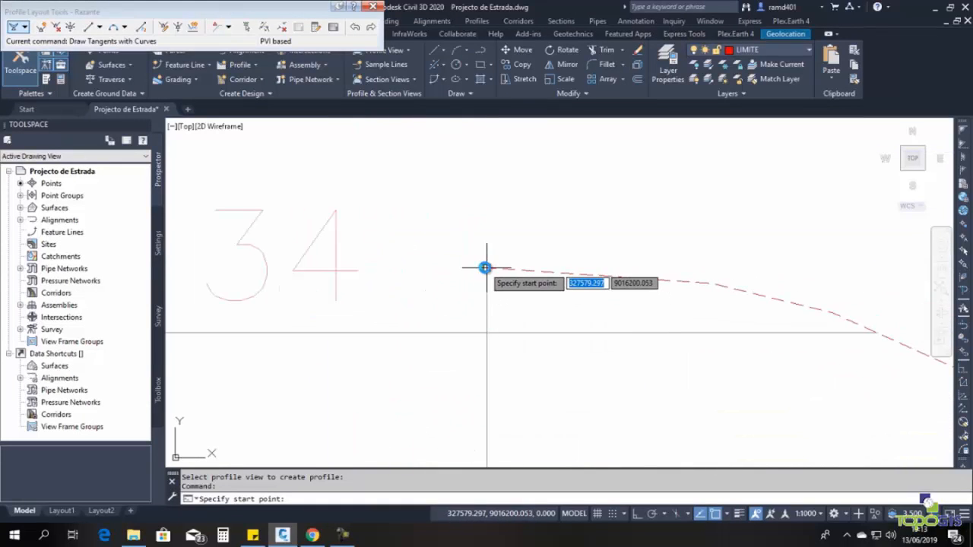
left_click(485, 268)
- Draw the first descending tangent to an intersection point at about station 0+360, elevation about 131.3
scroll(552, 273, "down", 10)
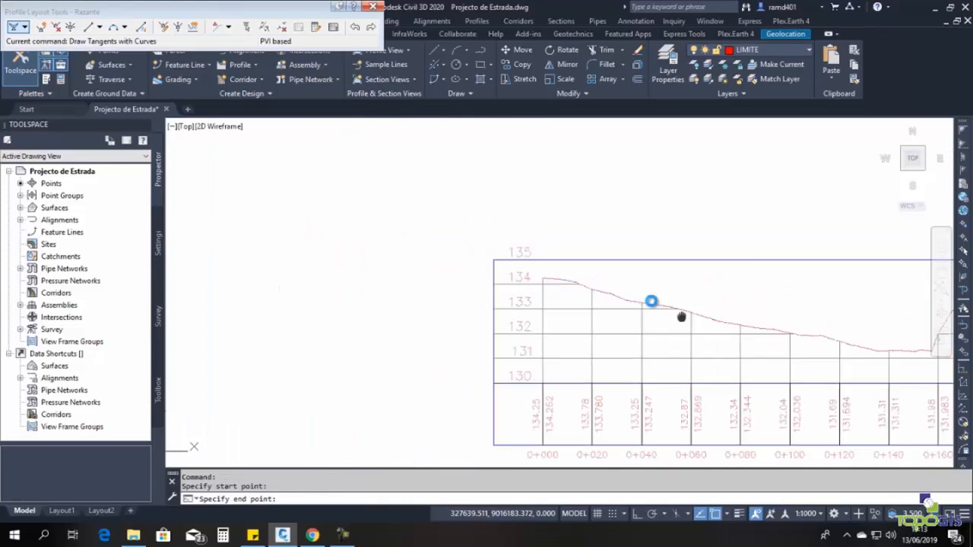
scroll(616, 283, "down", 4)
middle_click_drag(676, 285, 525, 284)
scroll(662, 299, "up", 4)
middle_click_drag(725, 272, 575, 269)
scroll(646, 262, "up", 3)
scroll(647, 260, "down", 3)
scroll(612, 256, "up", 2)
scroll(530, 220, "up", 3)
left_click(530, 218)
- Draw the second, gently rising tangent to an intersection point near the ground line at about station 0+680
scroll(578, 295, "down", 5)
scroll(705, 276, "down", 4)
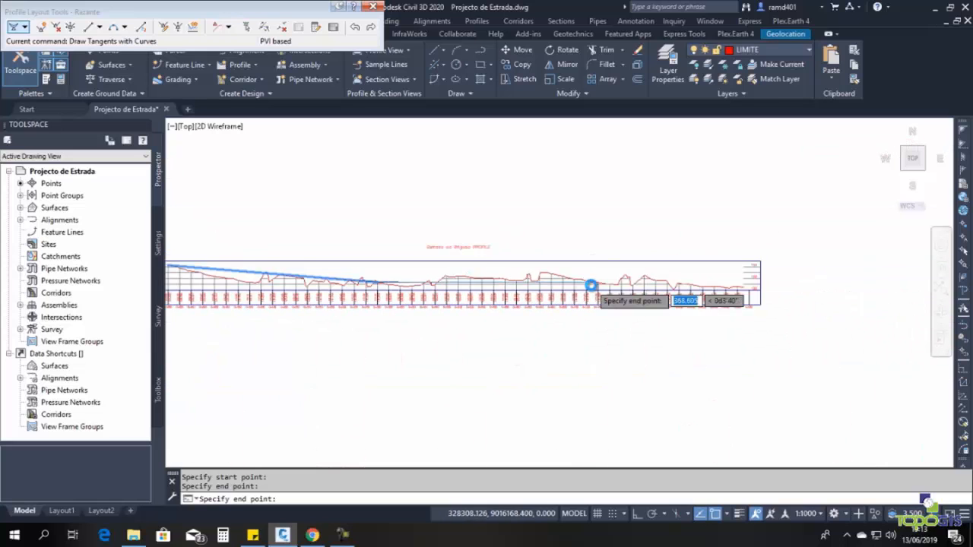
scroll(536, 265, "up", 6)
scroll(502, 226, "up", 5)
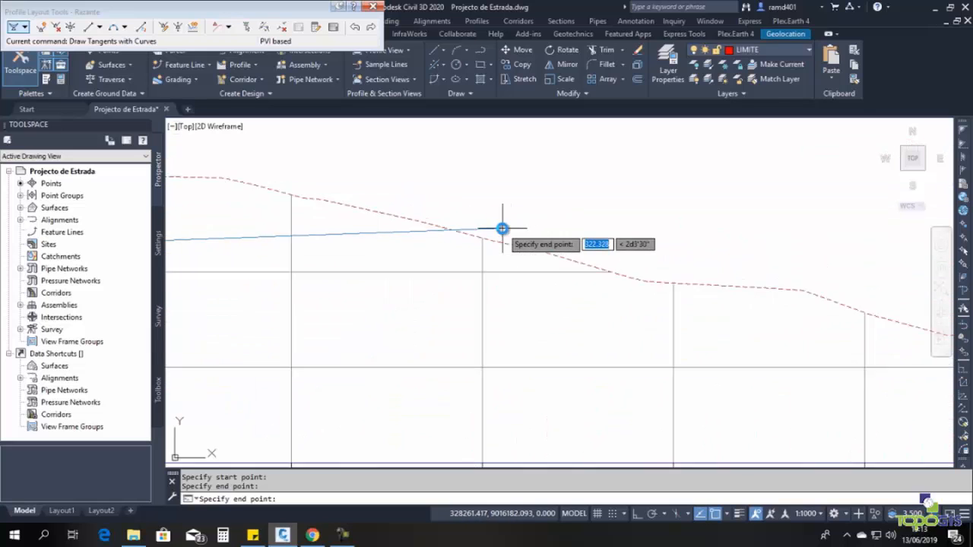
left_click(457, 241)
- Draw the last tangent down to the ground line's final endpoint, between 0+980 and 1+000, and finish the profile
scroll(690, 315, "down", 6)
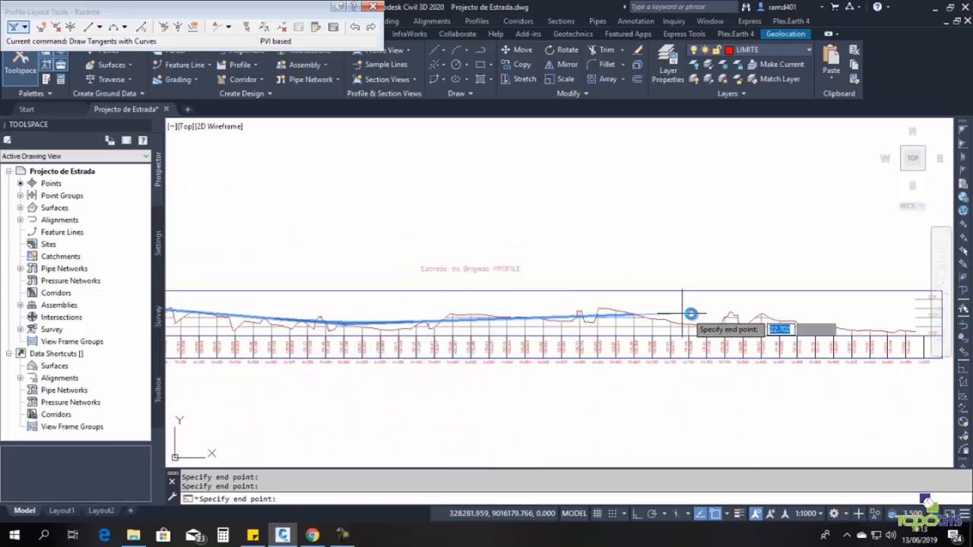
scroll(621, 264, "up", 7)
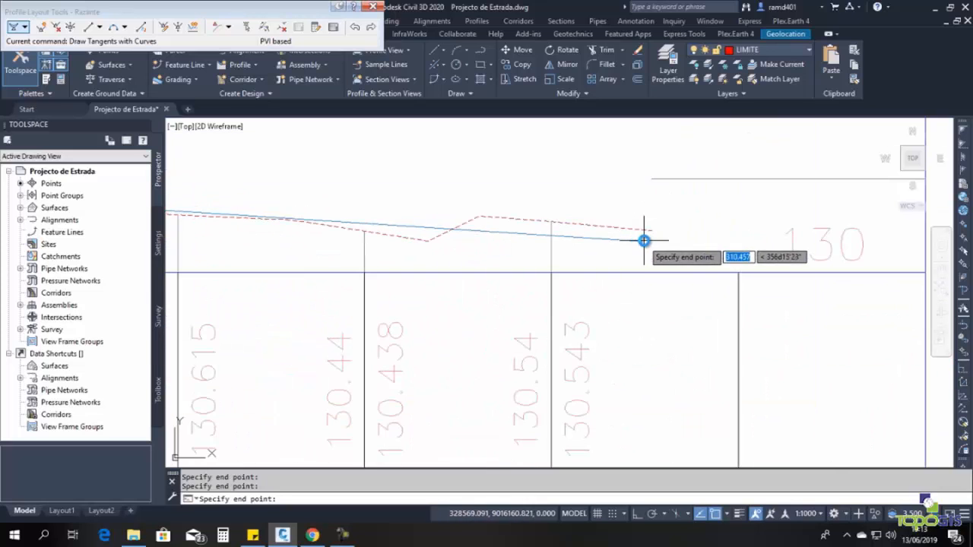
left_click(650, 230)
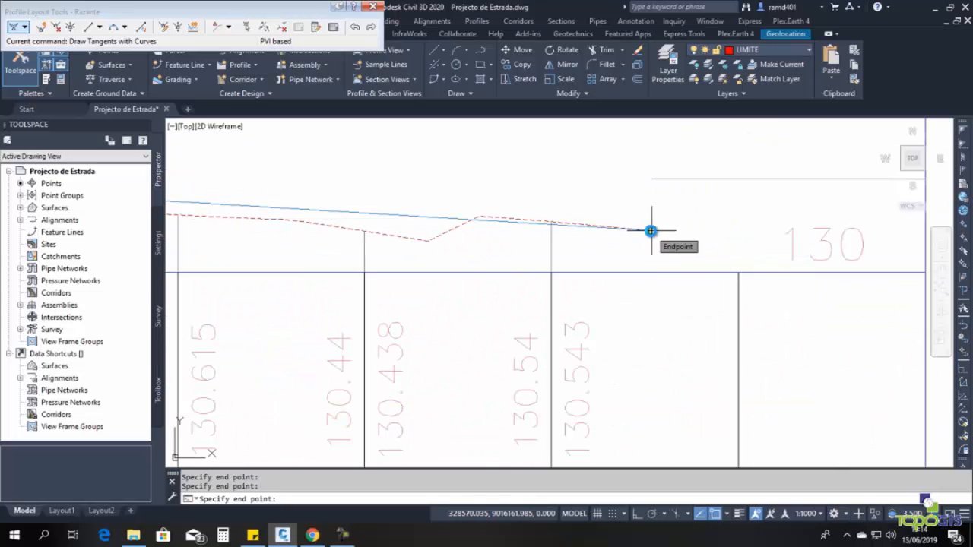
key("Return")
- Examine the grade labels and vertical curve annotations of the new design profile against the ground line
scroll(554, 269, "down", 8)
scroll(345, 304, "up", 7)
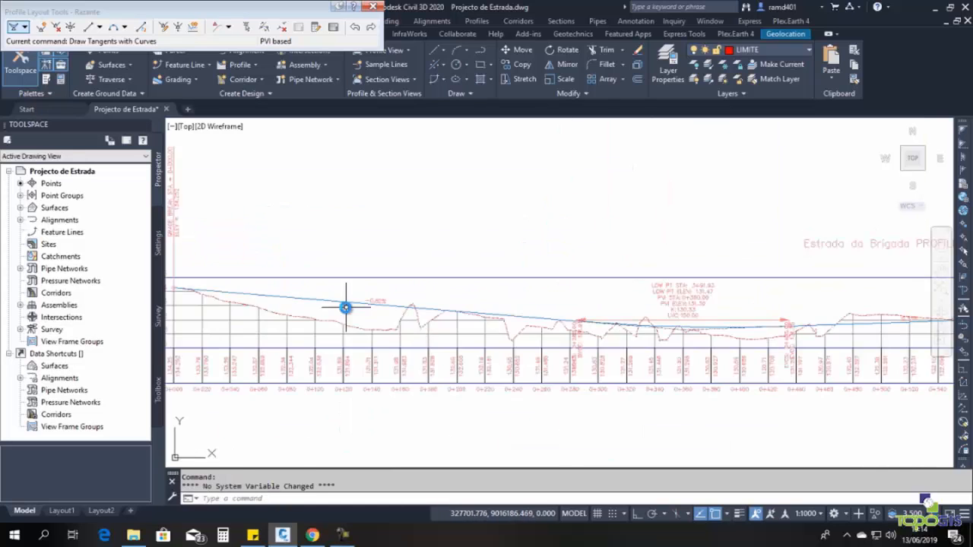
middle_click_drag(469, 304, 598, 323)
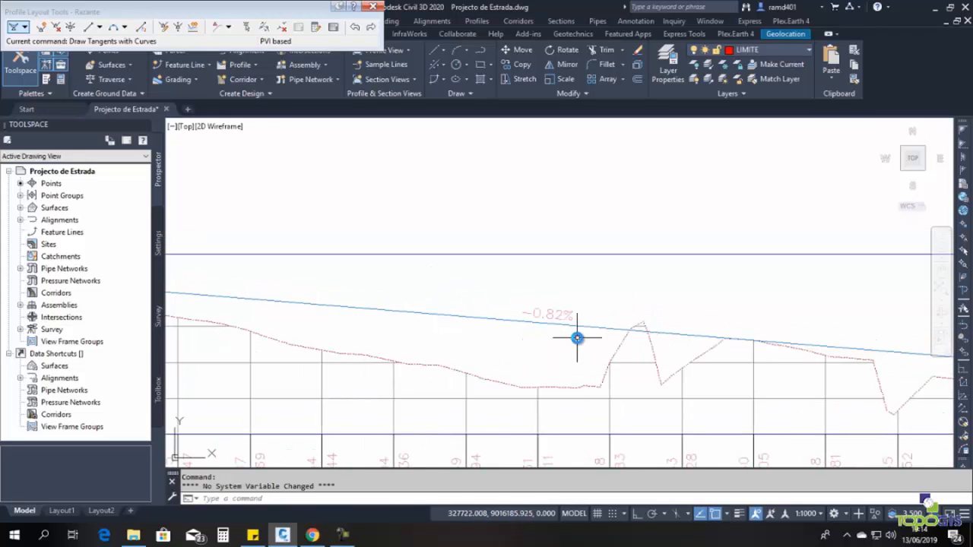
scroll(577, 337, "down", 4)
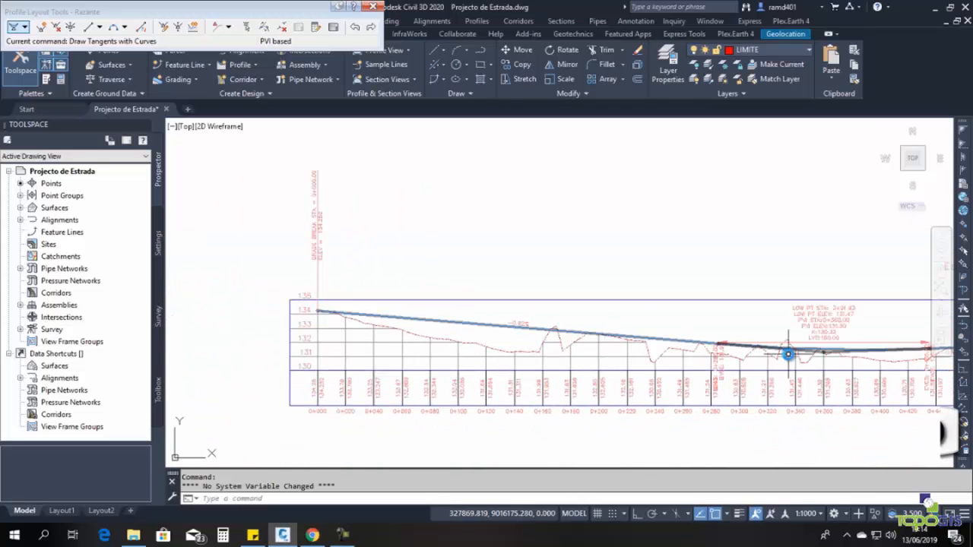
scroll(577, 319, "up", 5)
middle_click_drag(485, 304, 725, 309)
middle_click_drag(516, 311, 671, 312)
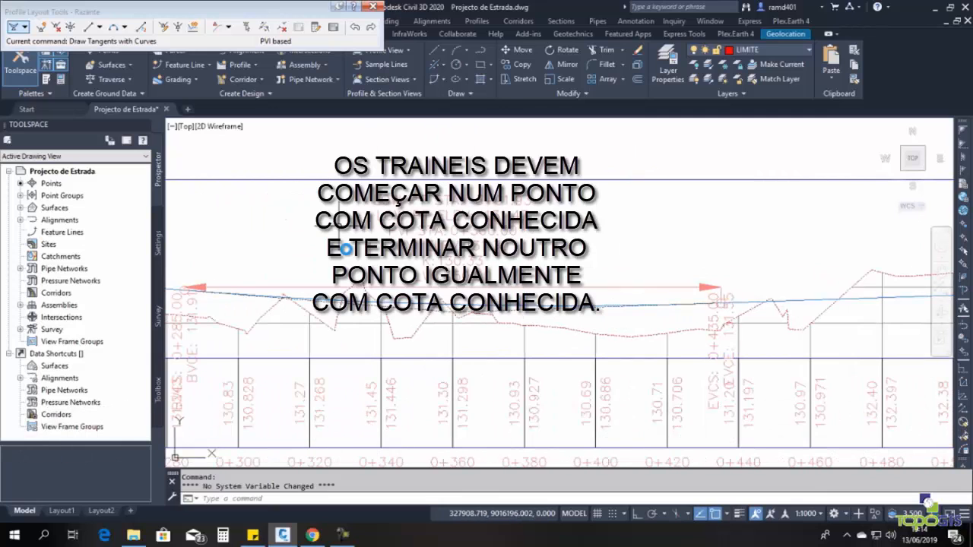
scroll(492, 285, "down", 5)
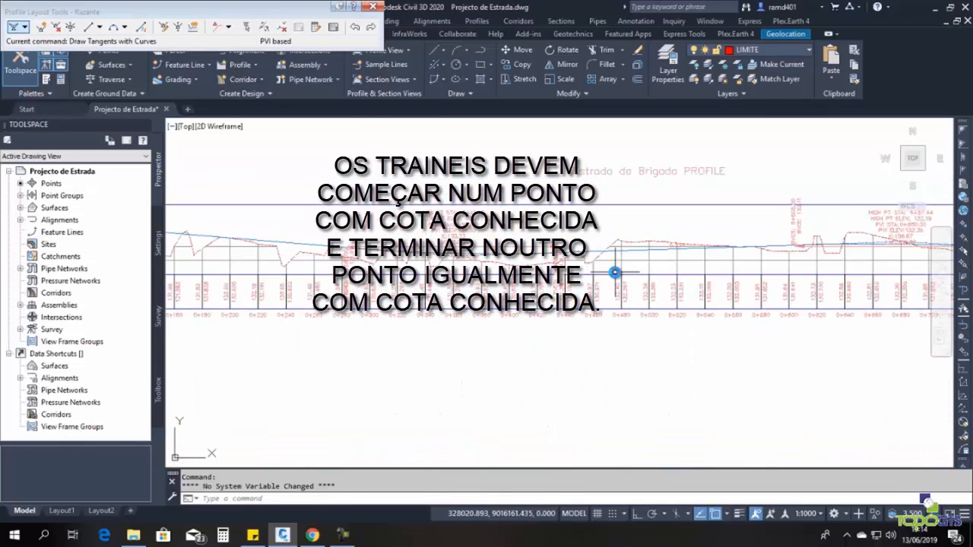
scroll(337, 241, "up", 5)
scroll(502, 246, "down", 5)
scroll(514, 263, "up", 3)
scroll(425, 272, "down", 3)
scroll(403, 259, "down", 2)
scroll(326, 250, "up", 5)
scroll(346, 269, "down", 5)
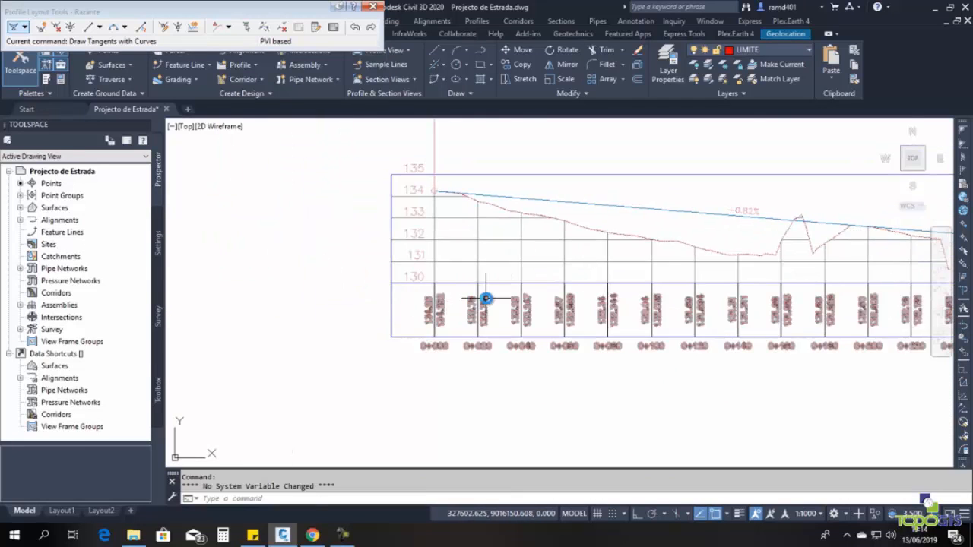
- Examine the elevation values and station labels in the band beneath the first stretch of the profile
middle_click_drag(710, 305, 521, 303)
middle_click_drag(752, 297, 617, 298)
middle_click_drag(452, 323, 623, 324)
middle_click_drag(414, 308, 530, 319)
scroll(406, 334, "up", 6)
middle_click_drag(271, 278, 434, 343)
middle_click_drag(287, 324, 388, 320)
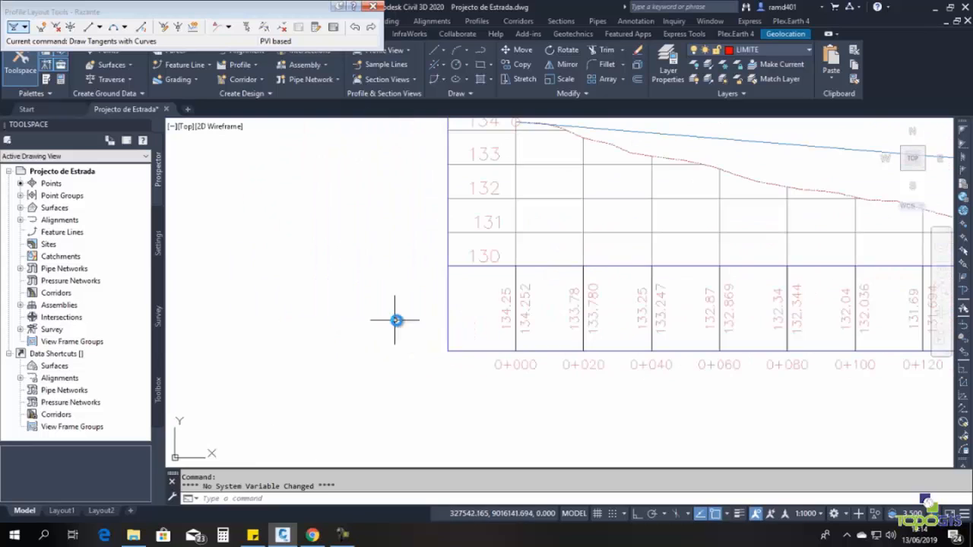
scroll(448, 355, "down", 4)
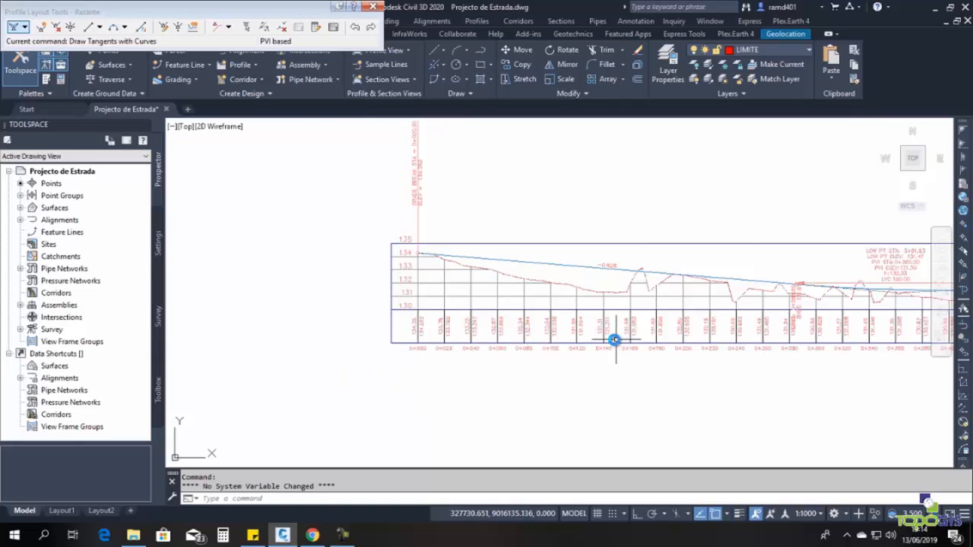
scroll(618, 340, "down", 2)
scroll(402, 304, "up", 6)
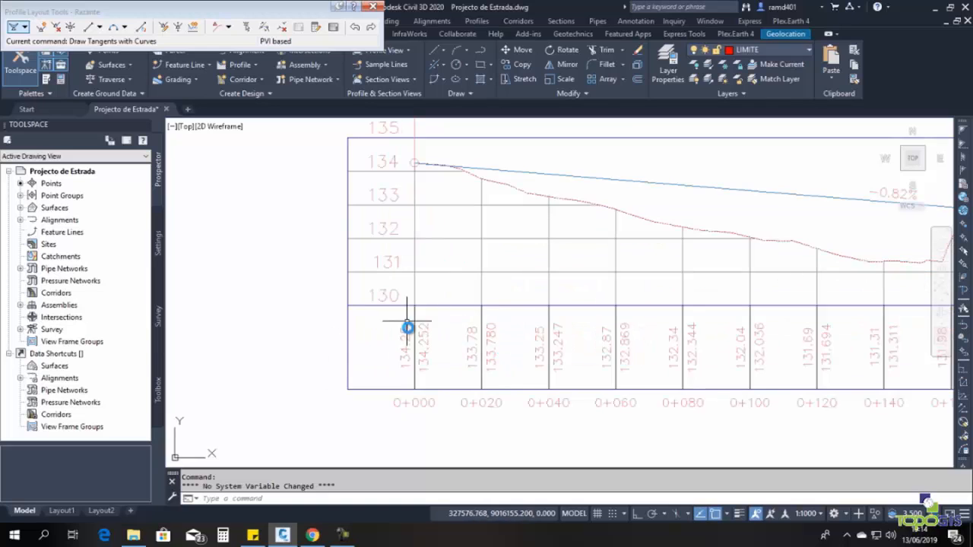
scroll(408, 328, "down", 4)
scroll(508, 319, "up", 5)
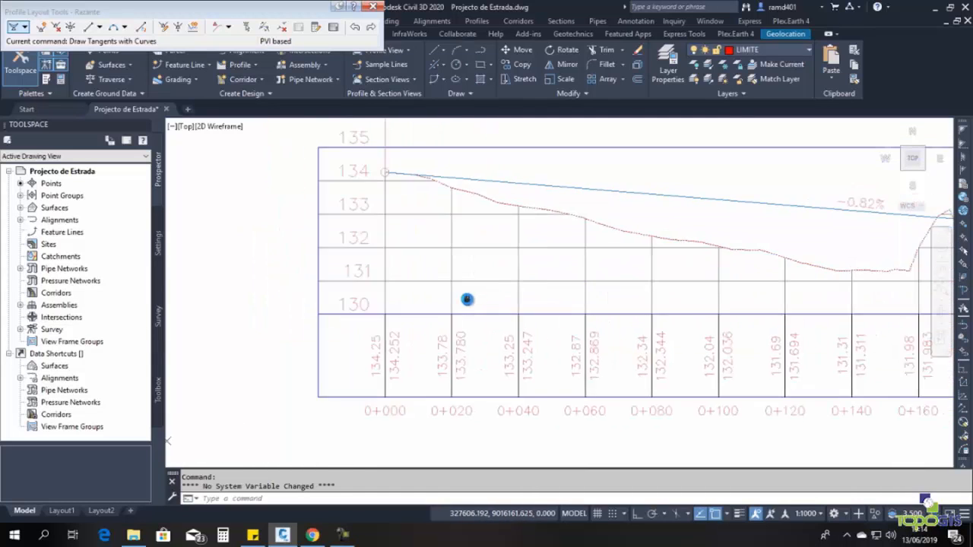
left_click(495, 282)
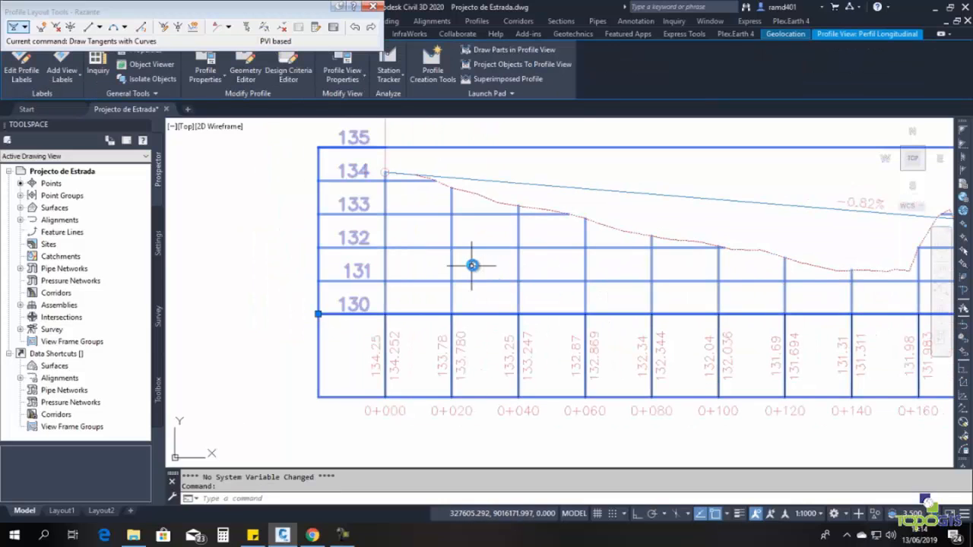
right_click(476, 263)
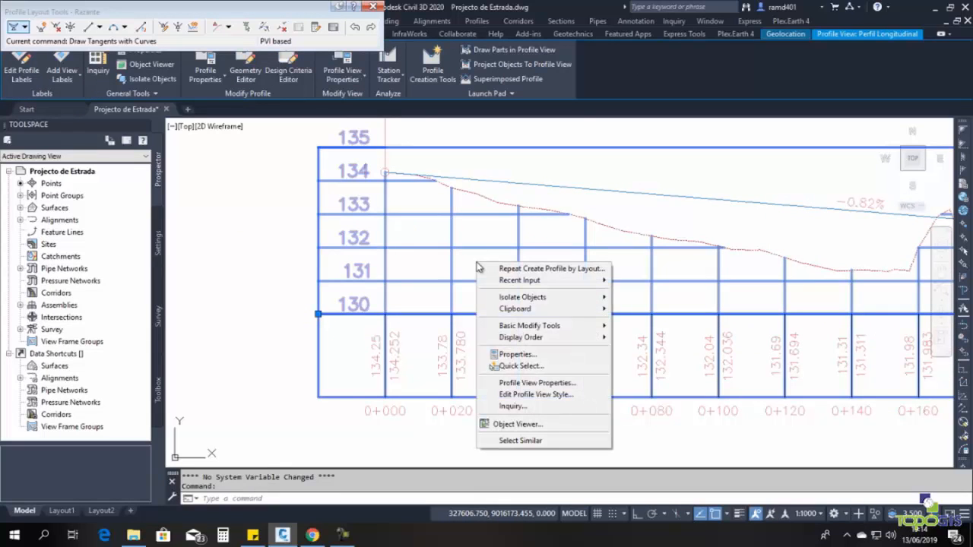
left_click(559, 386)
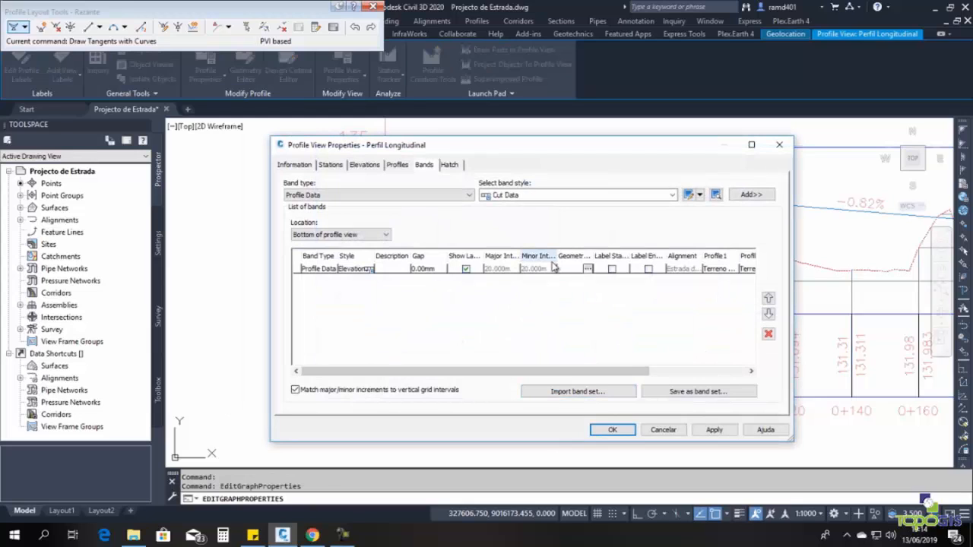
left_click(672, 195)
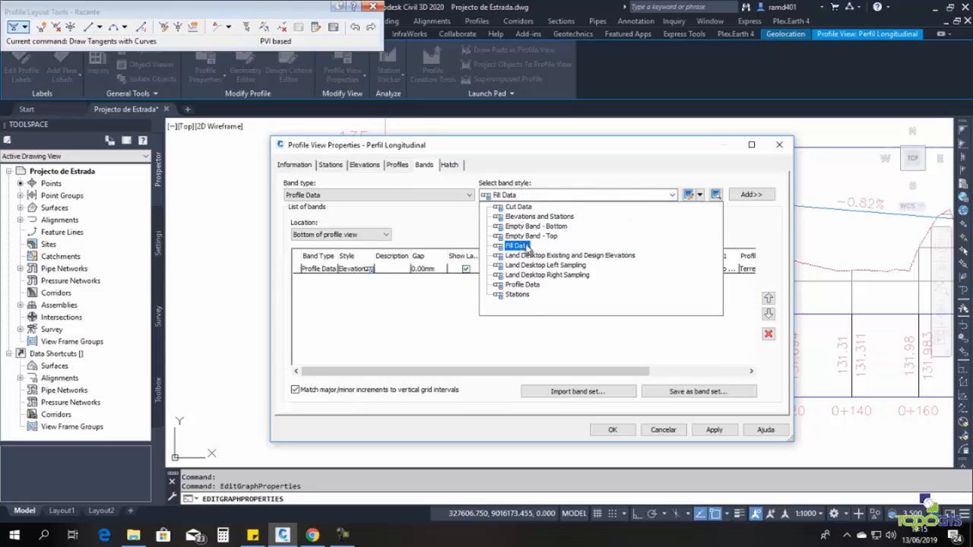
left_click(524, 285)
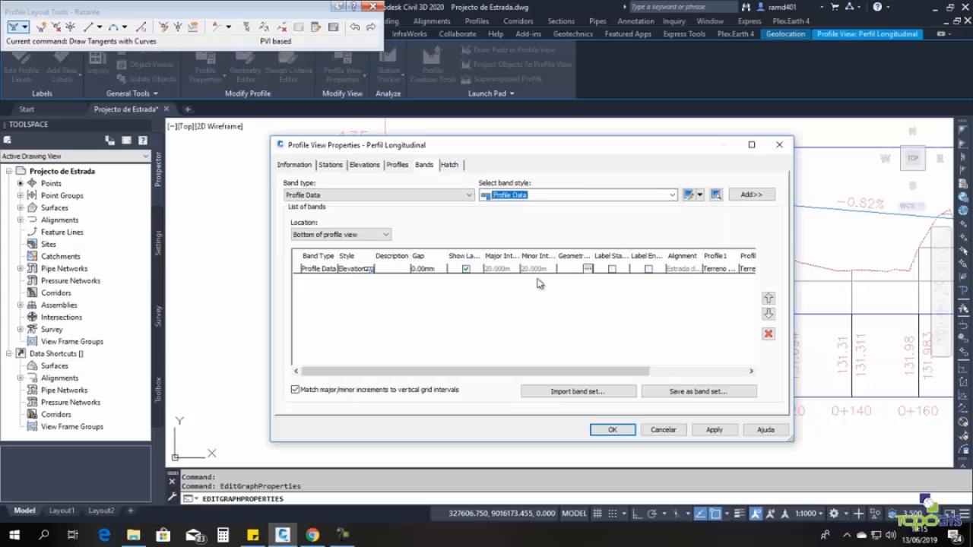
key("Return")
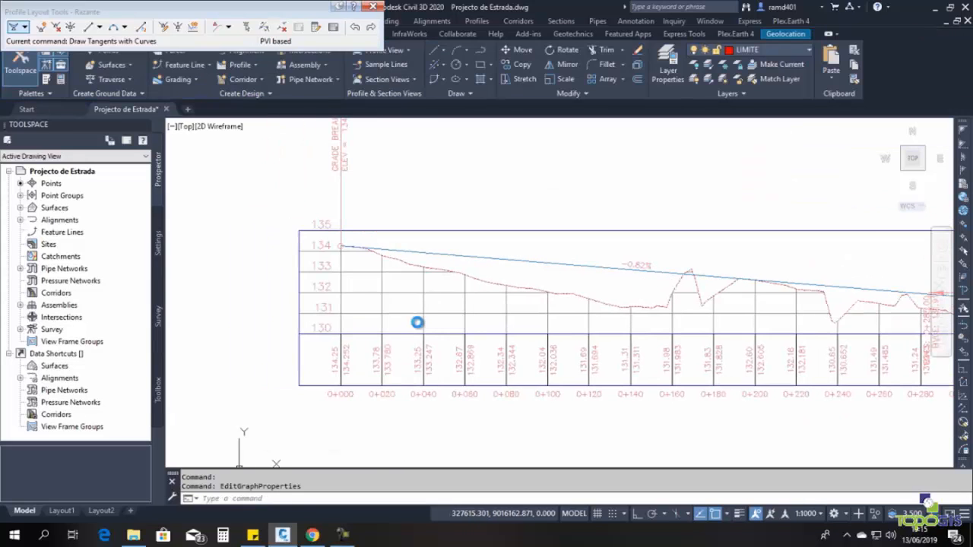
- Close the layout tools of the Razante profile and return to the first stations of the profile view
left_click(372, 7)
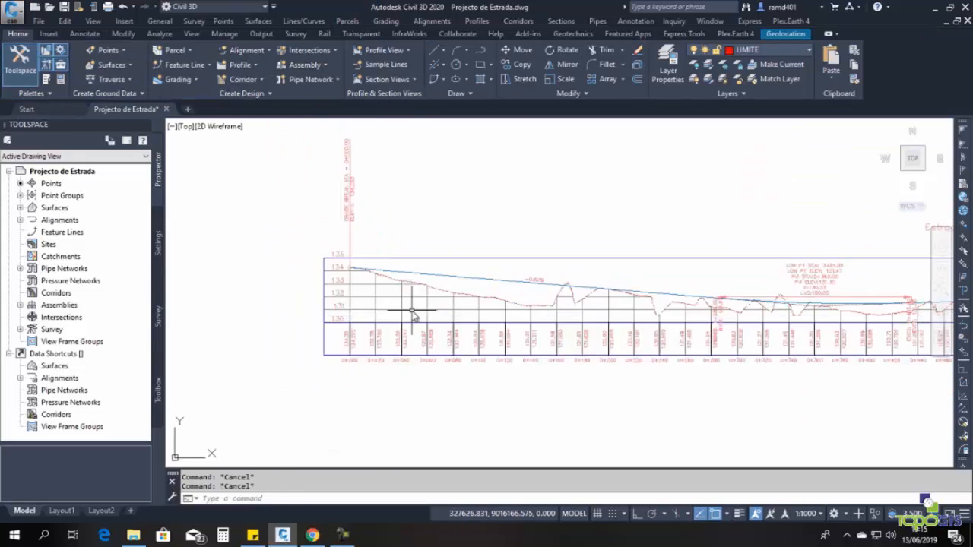
middle_click_drag(324, 315, 497, 288)
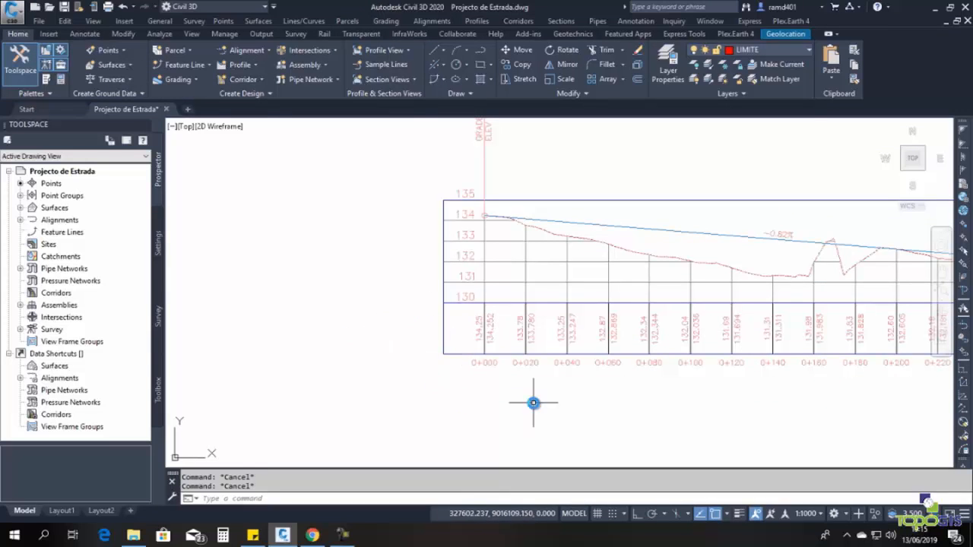
scroll(511, 380, "down", 5)
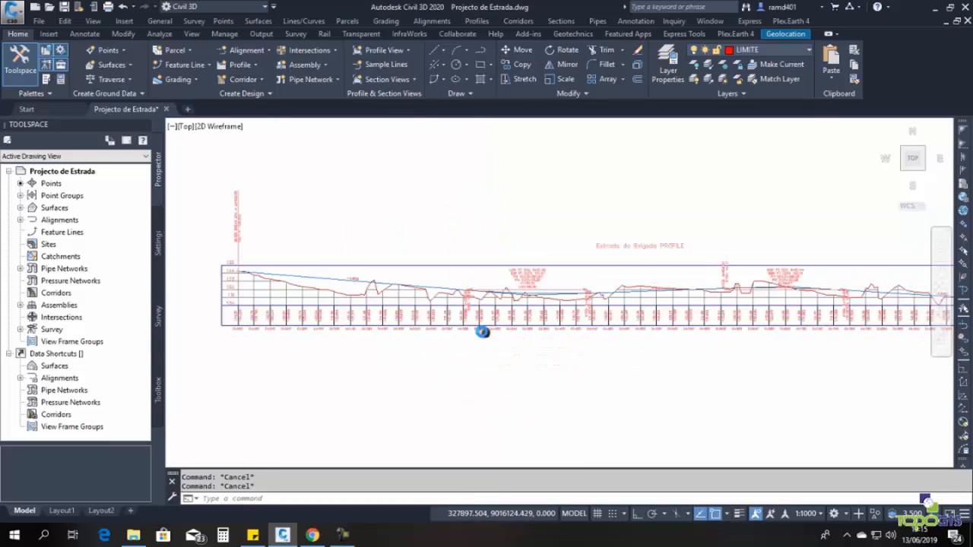
scroll(499, 348, "up", 4)
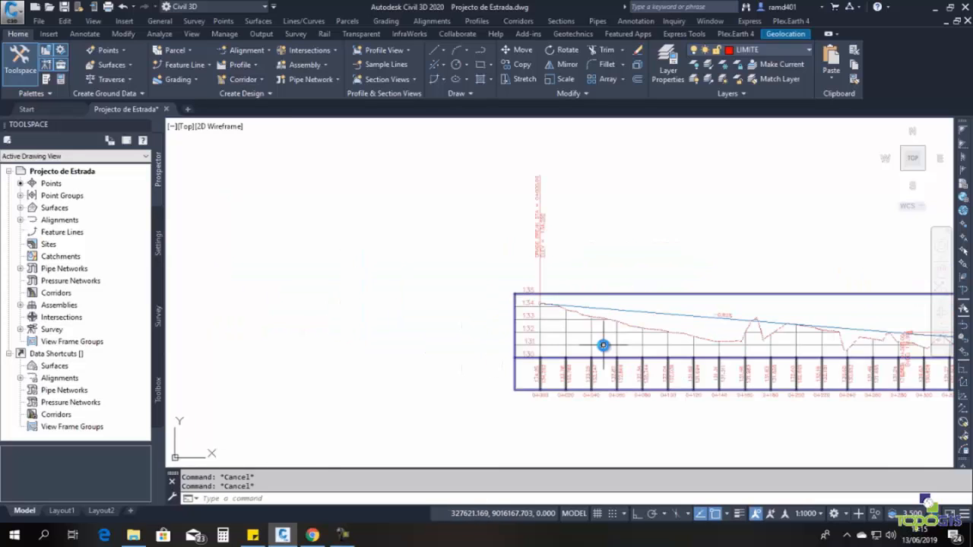
middle_click_drag(592, 363, 526, 352)
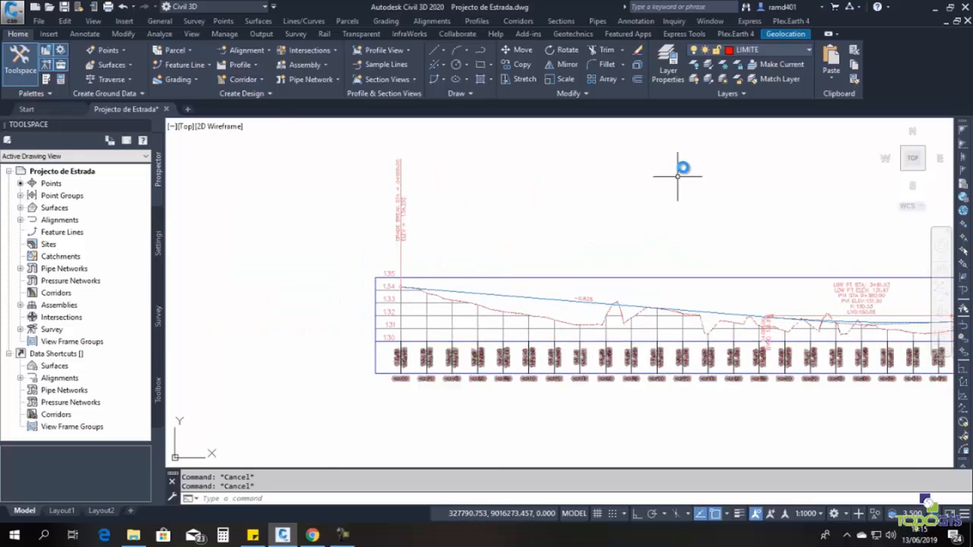
- Create a layout profile named Sem dados in the Estrada da Brigada profile view, leaving it empty, and close its layout tools
left_click(476, 21)
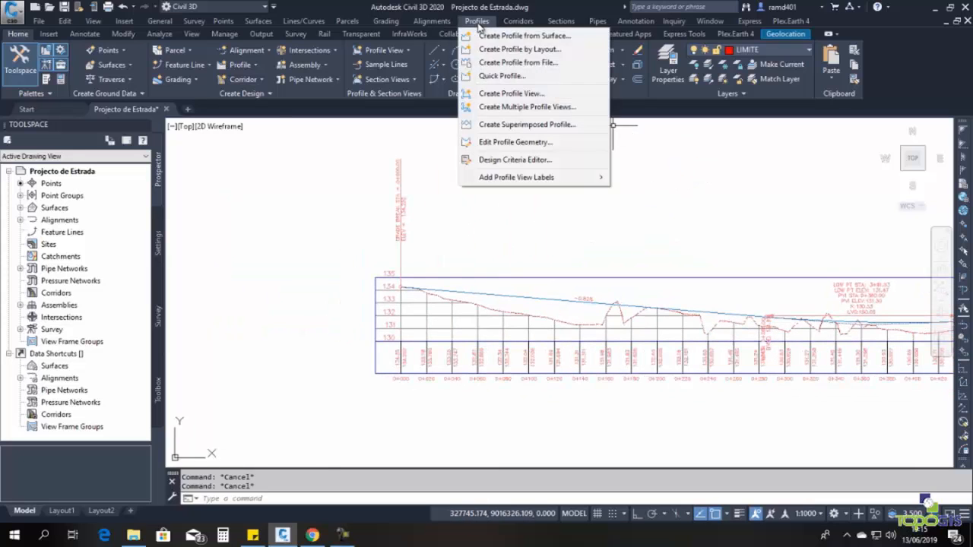
left_click(526, 50)
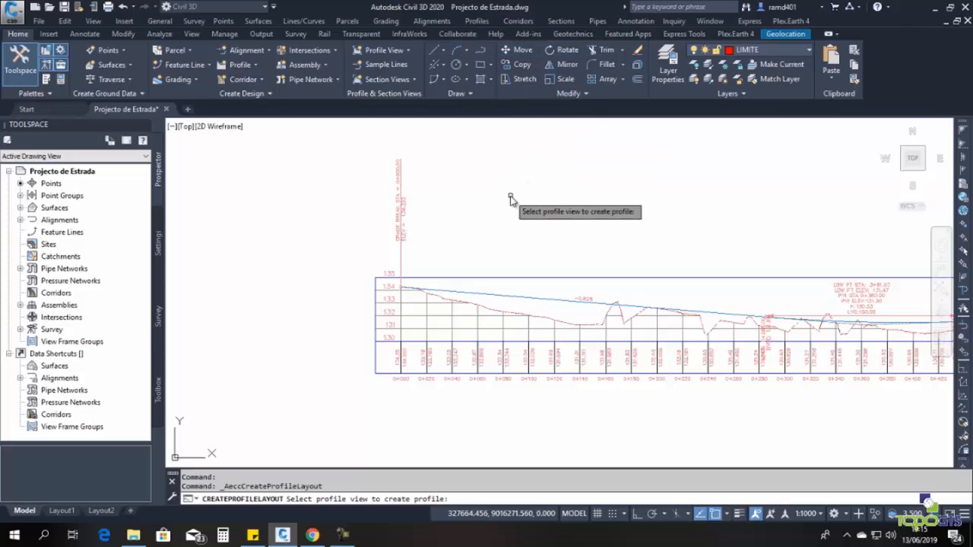
scroll(487, 327, "up", 2)
middle_click_drag(426, 312, 458, 321)
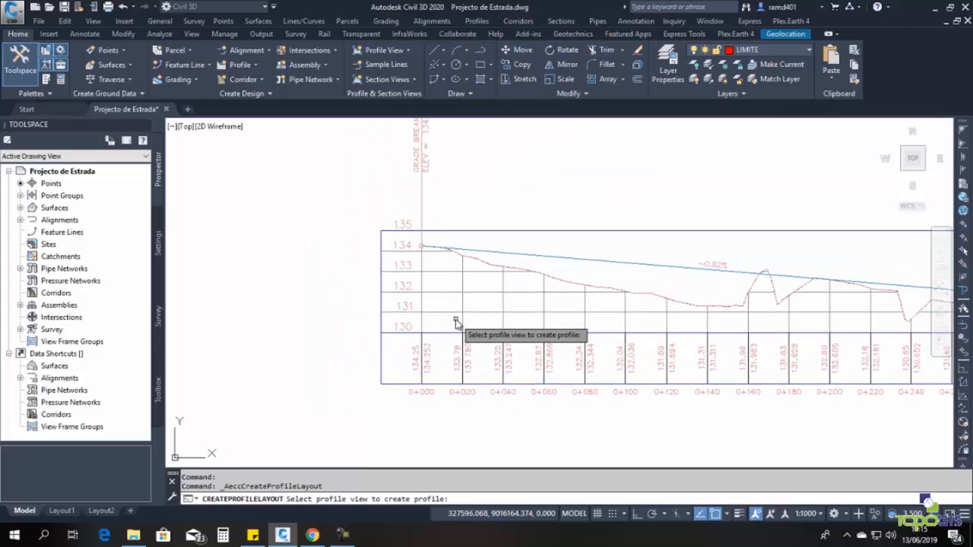
left_click(487, 293)
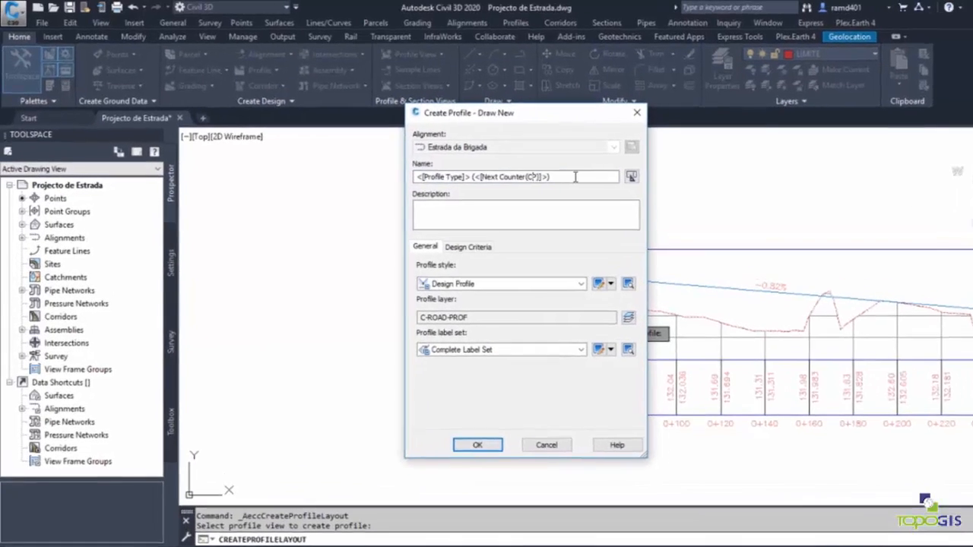
left_click_drag(529, 163, 309, 168)
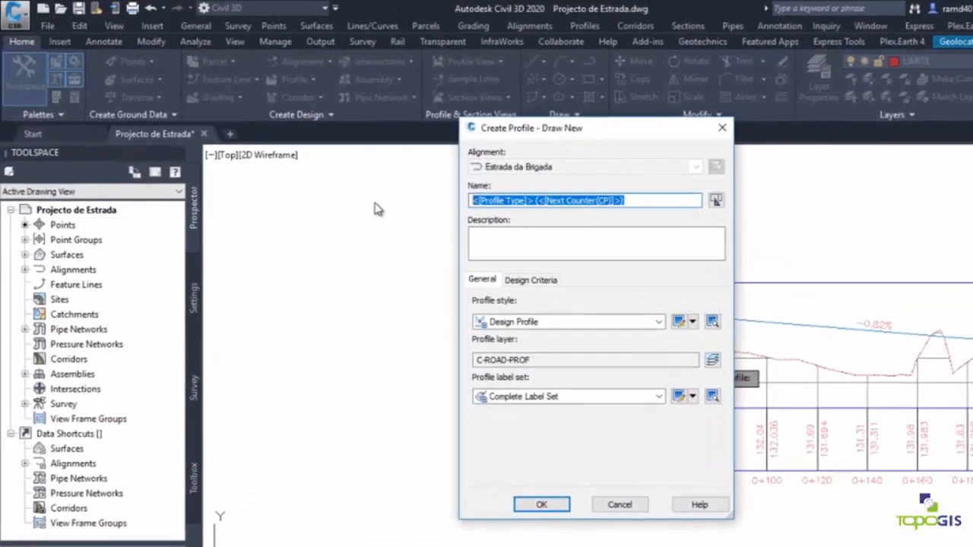
type("Sem dados")
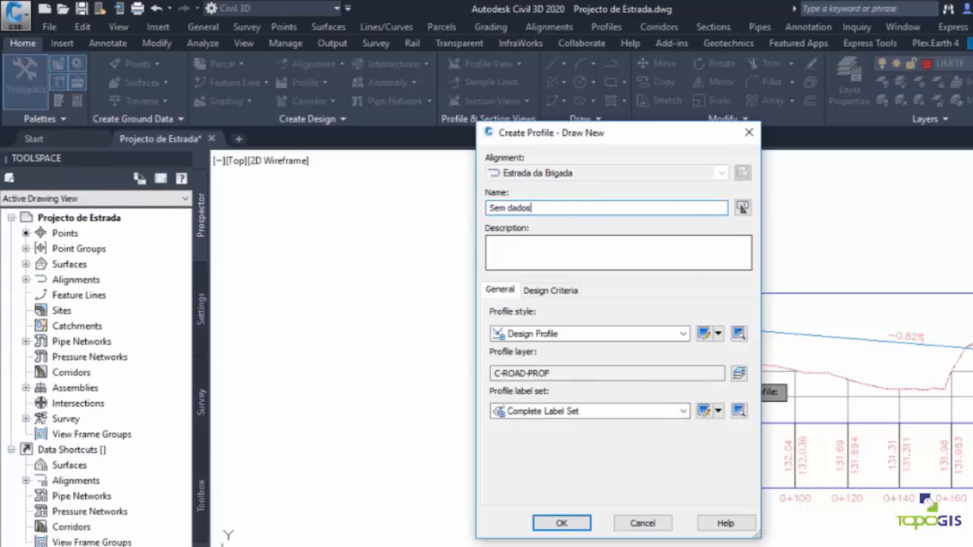
left_click(560, 523)
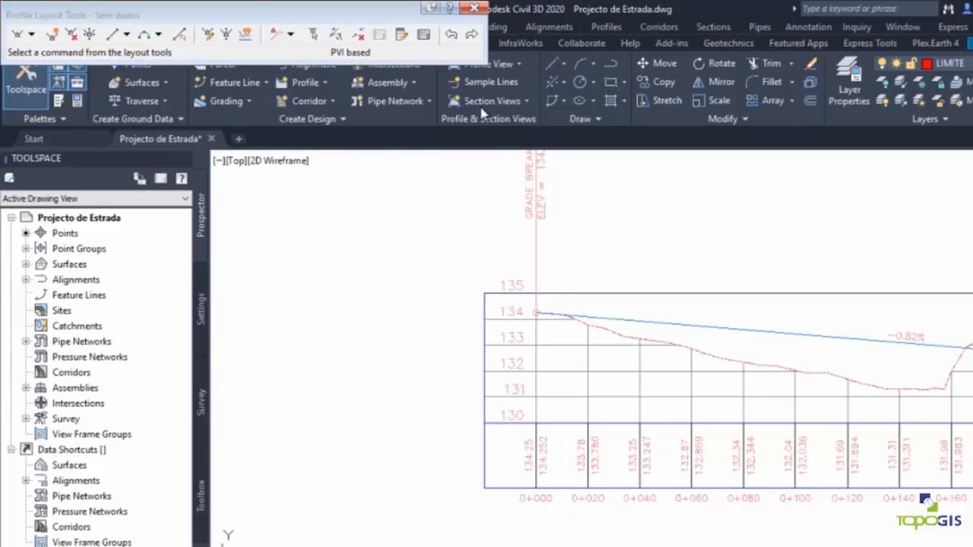
scroll(756, 332, "down", 6)
mouse_move(870, 334)
middle_mouse_down()
mouse_move(707, 312)
mouse_move(721, 328)
middle_mouse_up()
left_click(476, 10)
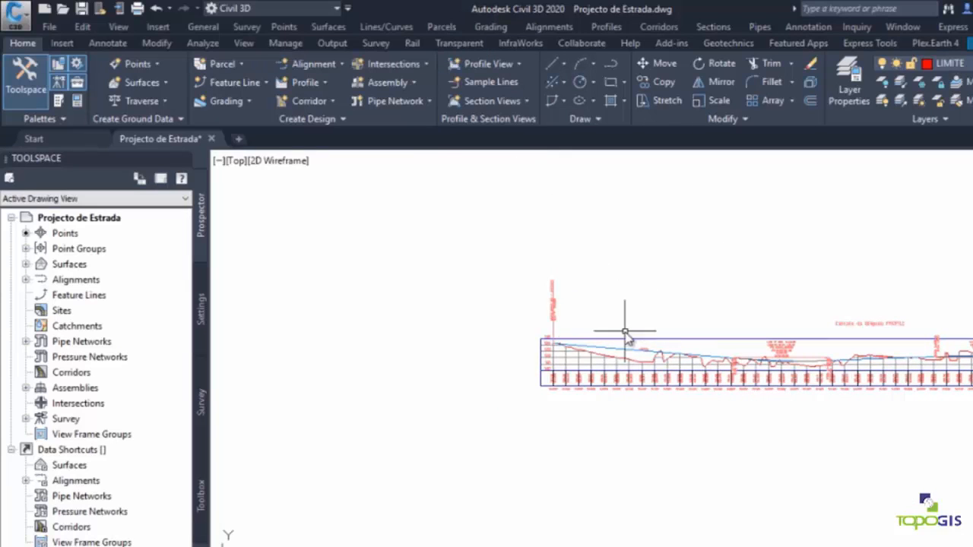
- Add a Profile Data band to the bottom of the Perfil Longitudinal profile view, accepting the default geometry points to label
scroll(479, 395, "up", 2)
scroll(684, 384, "up", 2)
scroll(569, 326, "up", 4)
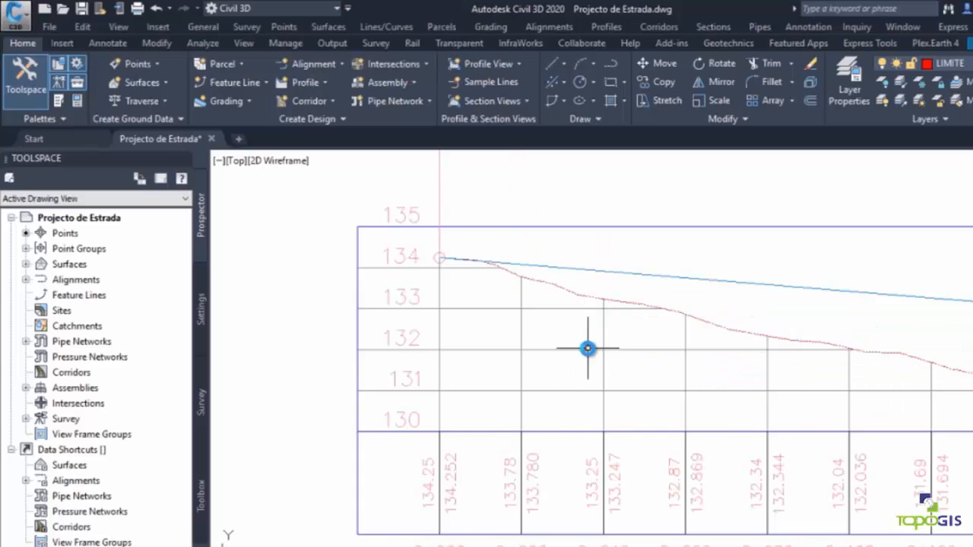
scroll(586, 347, "down", 4)
scroll(545, 367, "up", 4)
middle_click_drag(669, 359, 605, 335)
middle_click_drag(645, 304, 614, 323)
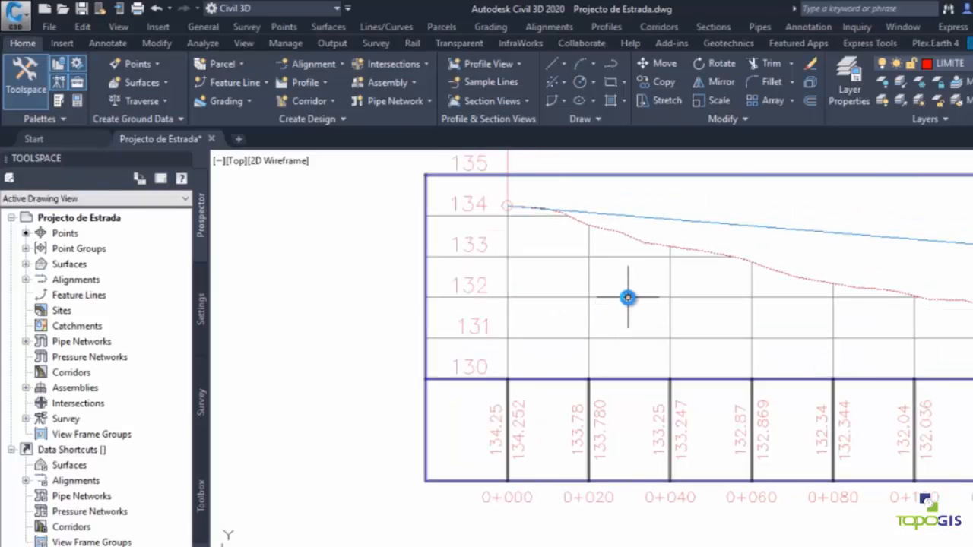
left_click(627, 297)
right_click(635, 273)
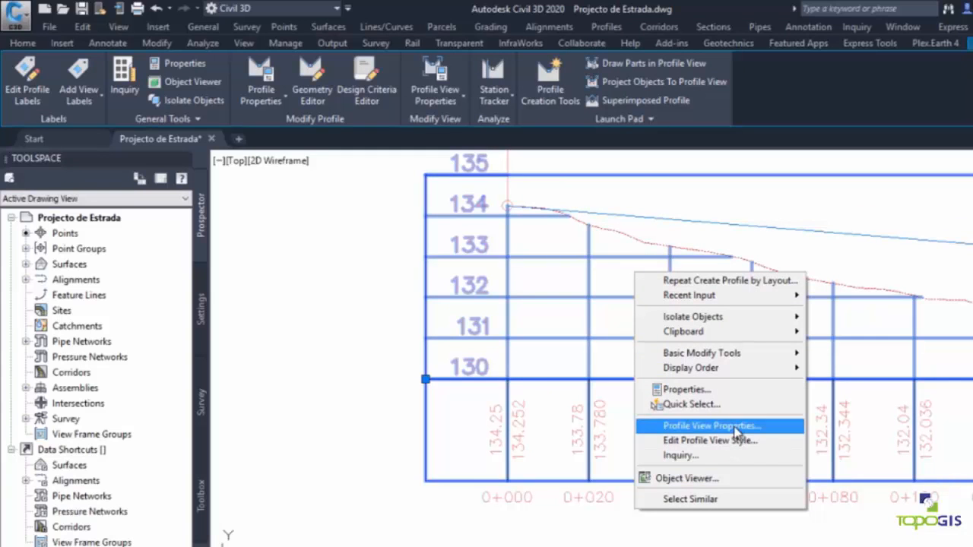
left_click(735, 427)
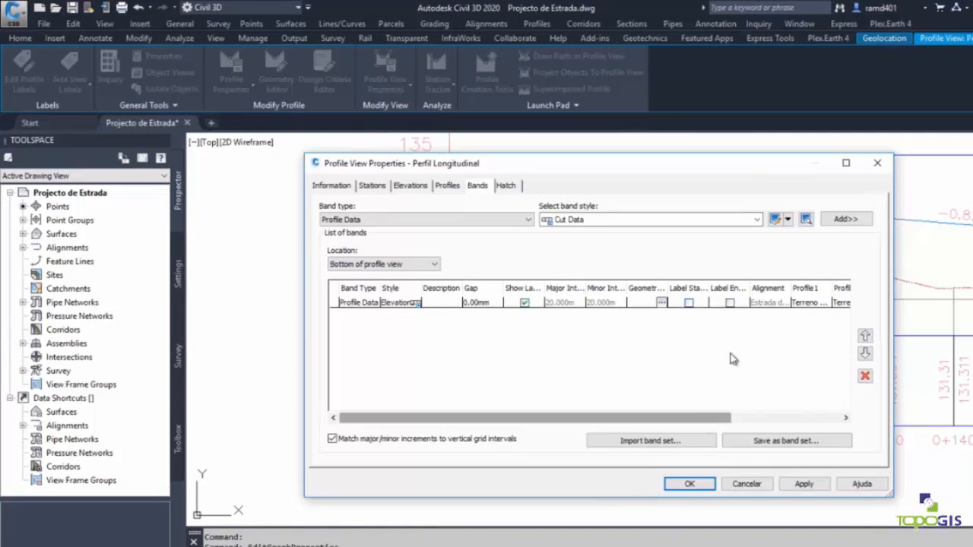
left_click(758, 220)
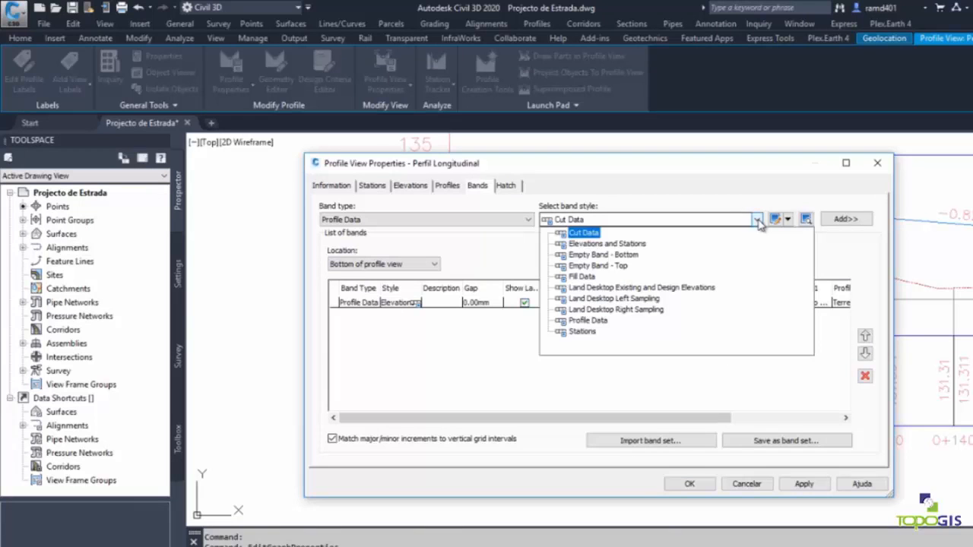
left_click(588, 320)
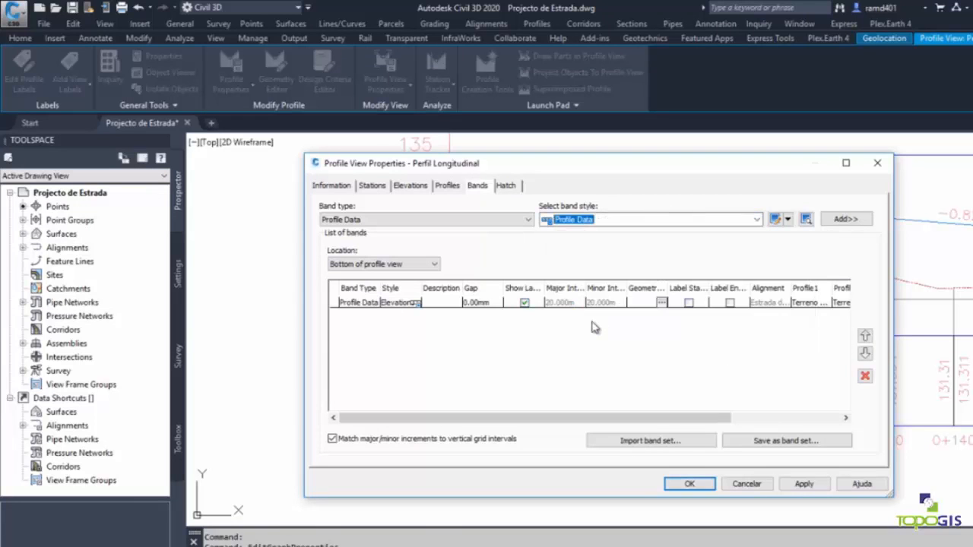
left_click(850, 220)
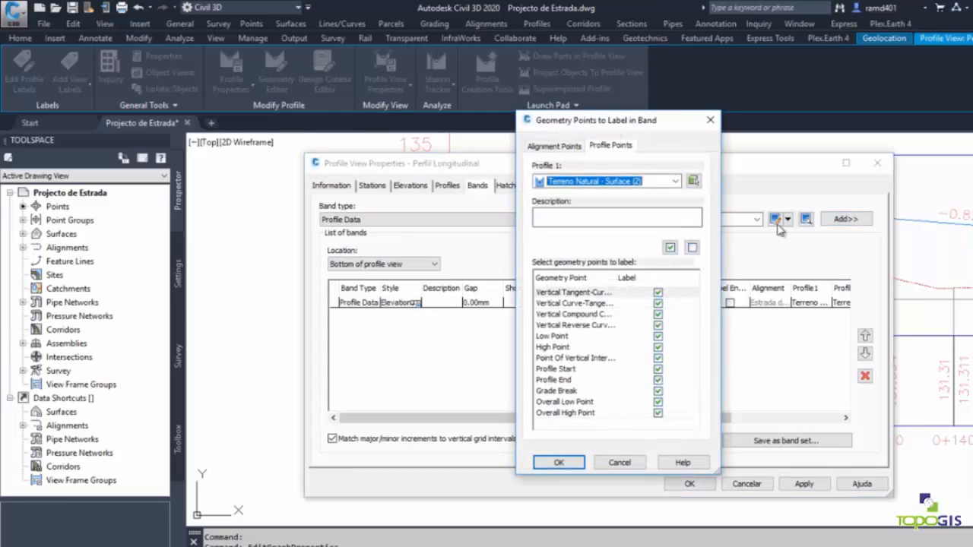
left_click(560, 463)
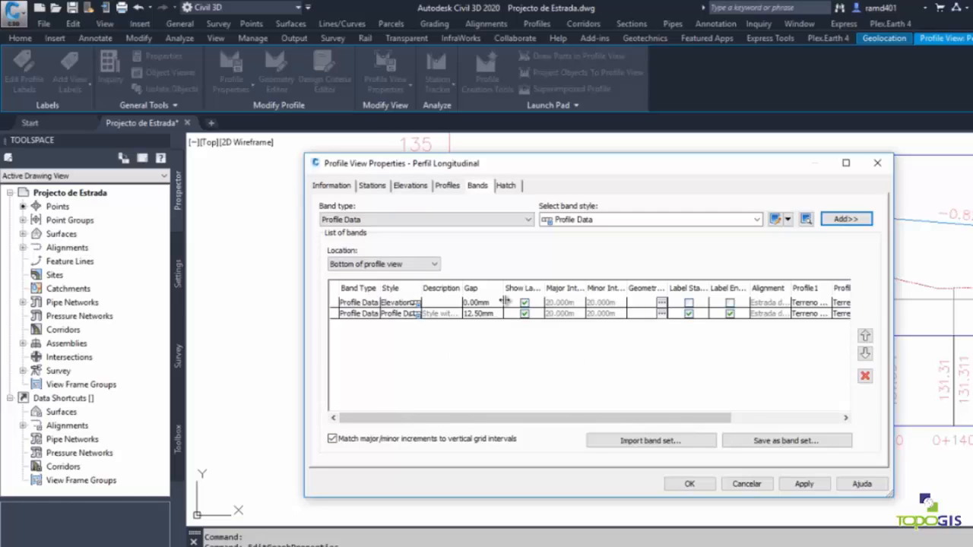
- Set Profile1 of the newly added Profile Data band to Razante
left_click_drag(495, 421, 693, 420)
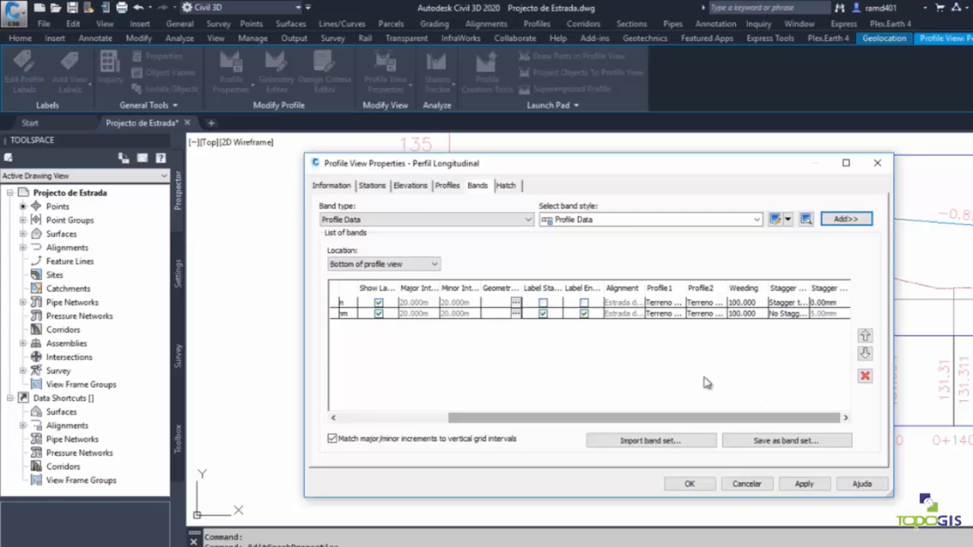
left_click(661, 313)
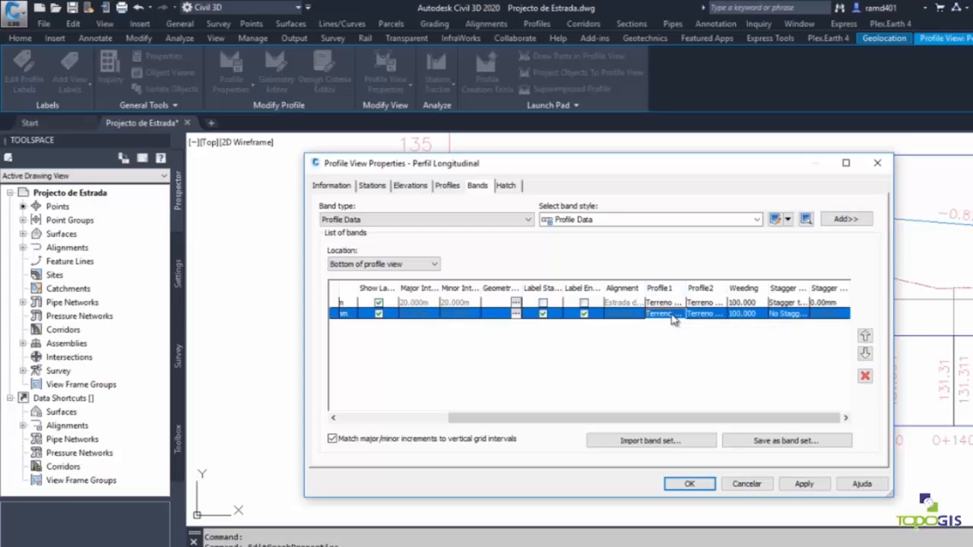
left_click(663, 314)
left_click(664, 337)
- Set Profile2 to Sem dados for both bands in the band list
left_click(711, 304)
left_click(711, 304)
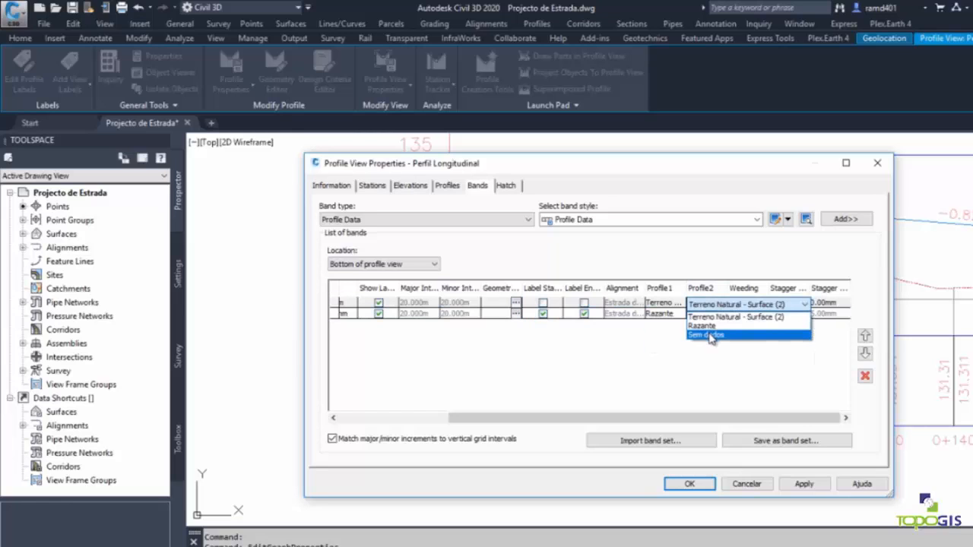
left_click(709, 335)
left_click(711, 314)
left_click(710, 314)
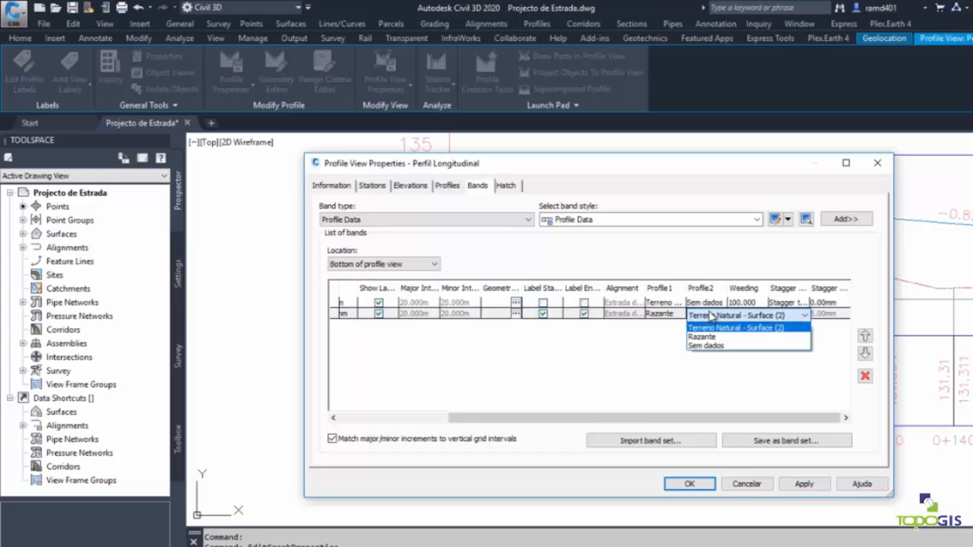
left_click(709, 347)
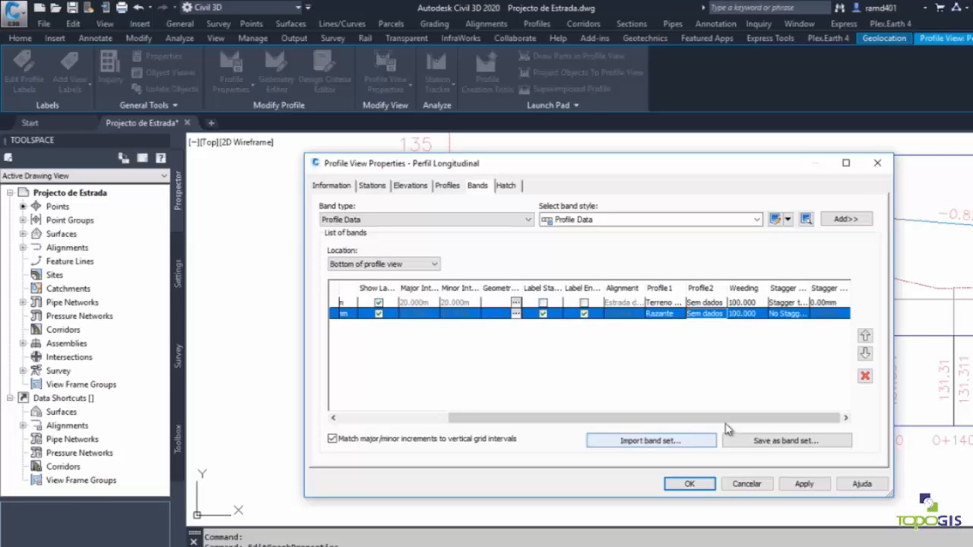
- Change the band title text of the Elevations and Stations band style to "Cota do terreno"
left_click_drag(738, 422, 632, 419)
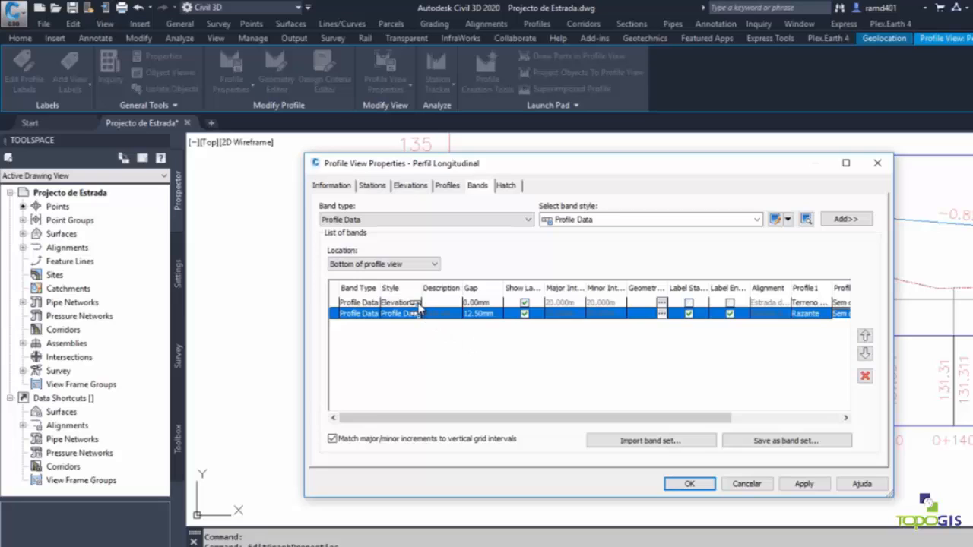
left_click(418, 302)
left_click(417, 304)
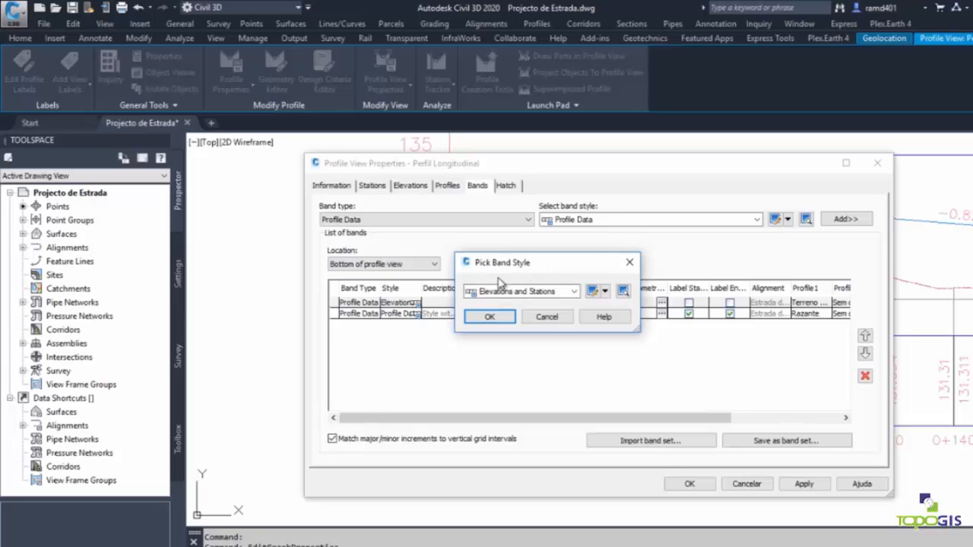
left_click(592, 291)
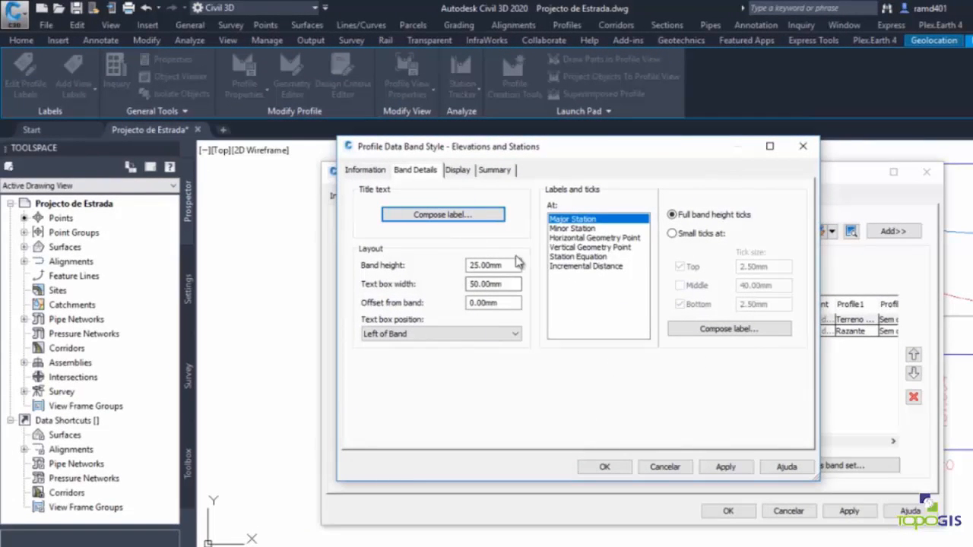
left_click(454, 215)
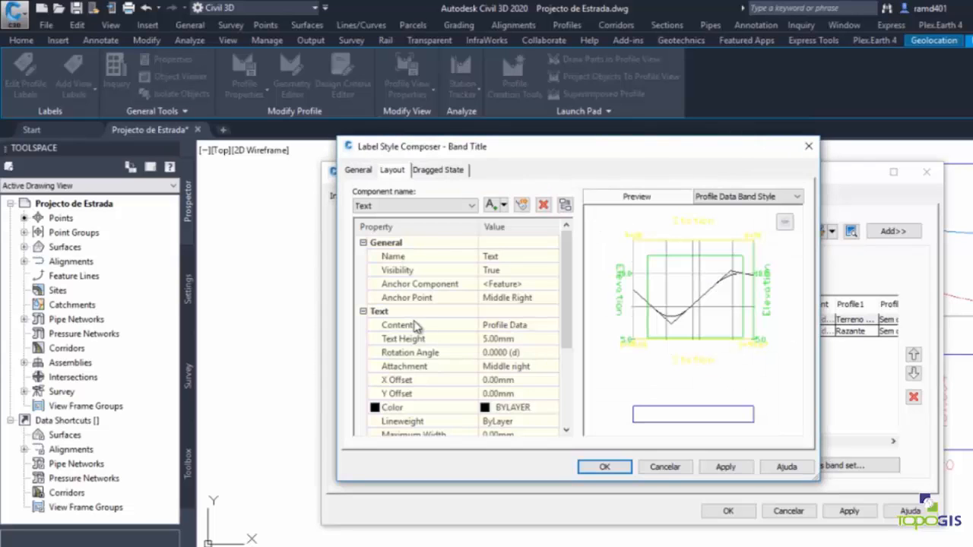
left_click(523, 326)
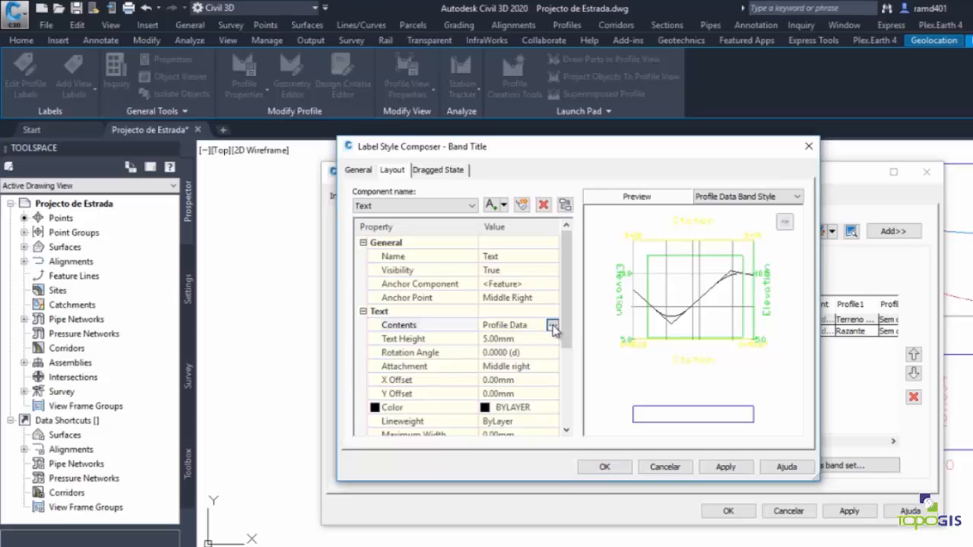
left_click(552, 325)
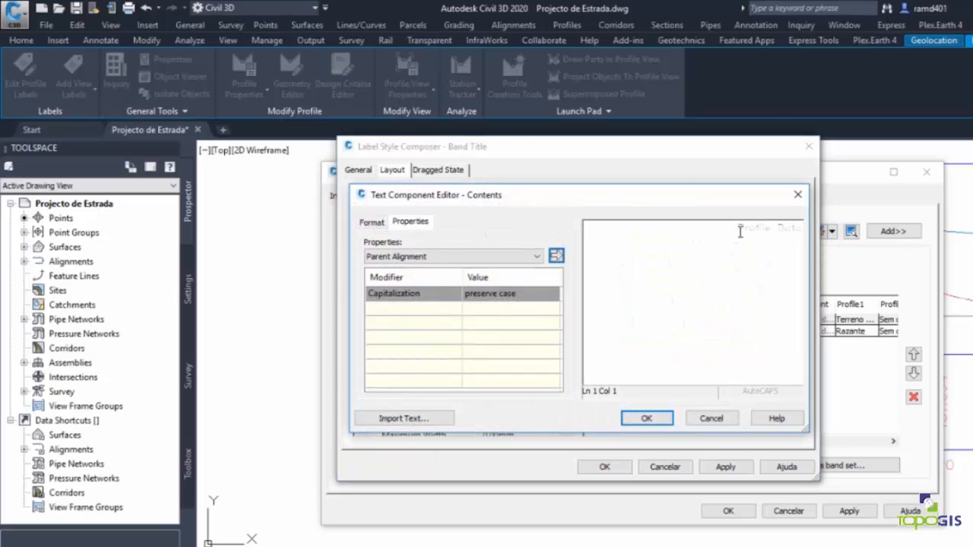
left_click_drag(735, 227, 796, 233)
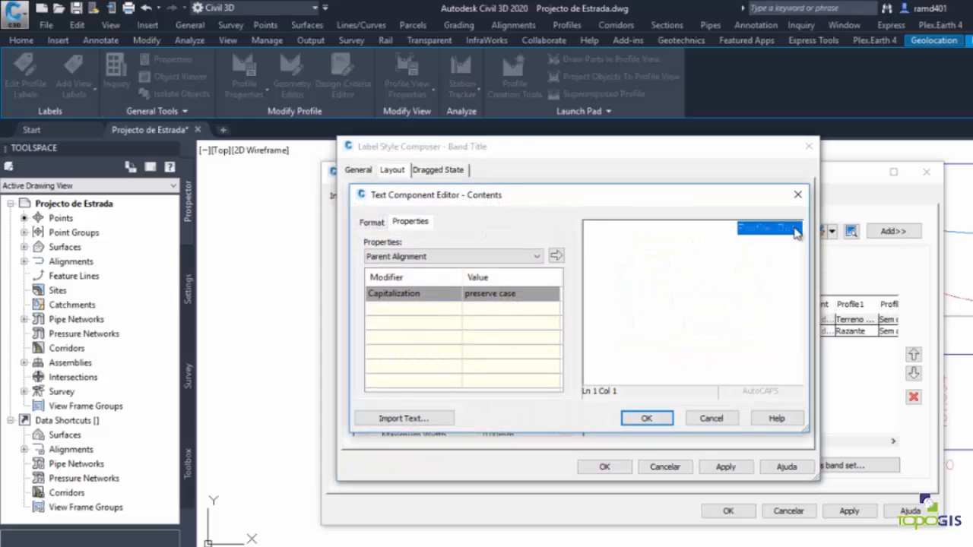
key("Delete")
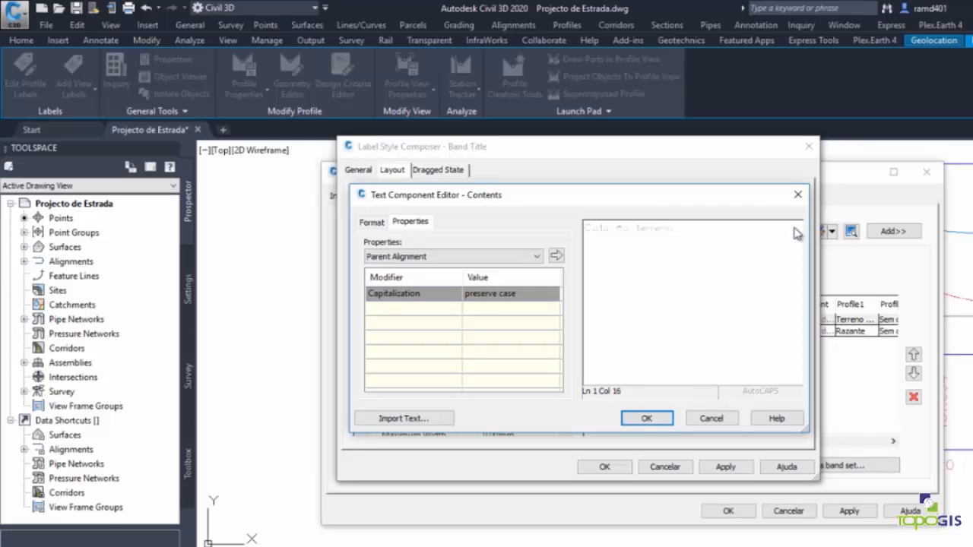
left_click(644, 419)
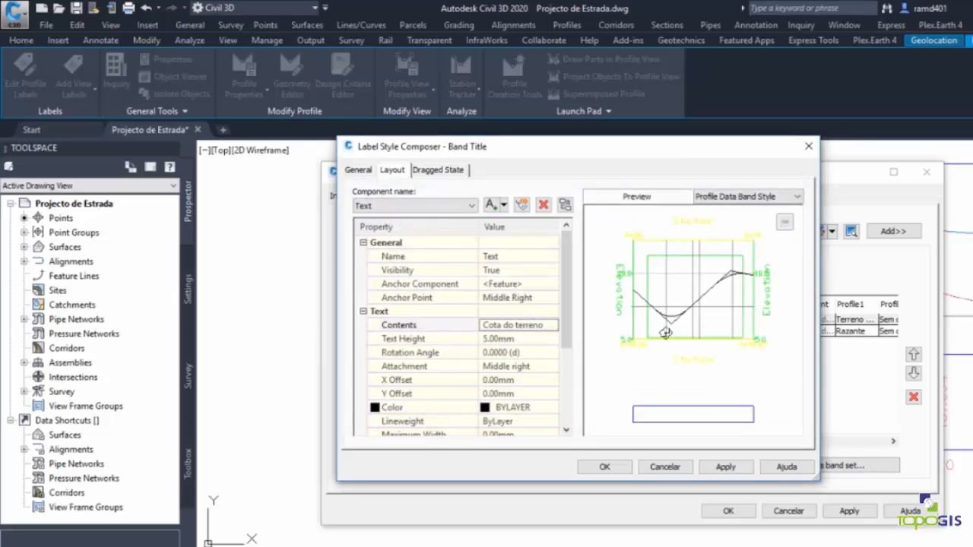
- Set the Cota do terreno band title's text height to 3 mm and accept the label
left_click(521, 339)
type("3")
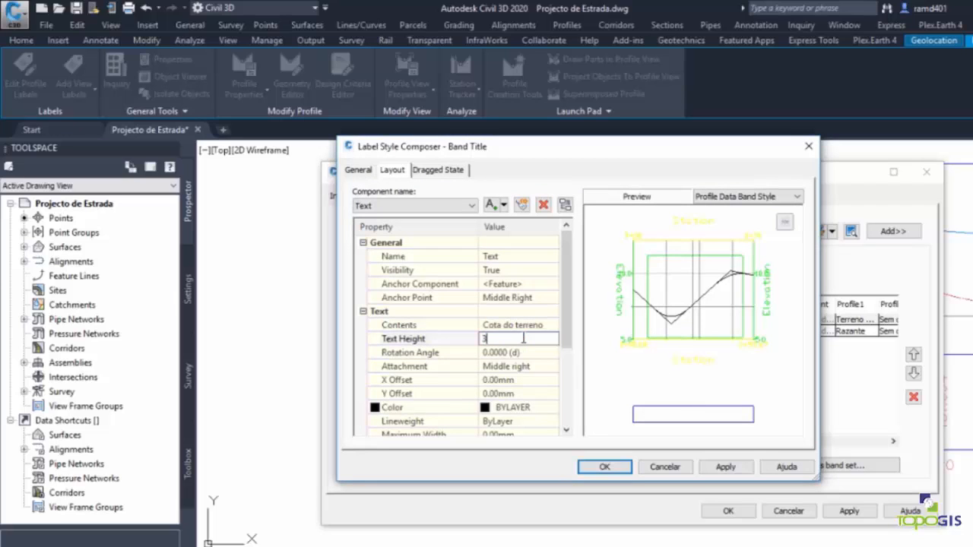
key("Return")
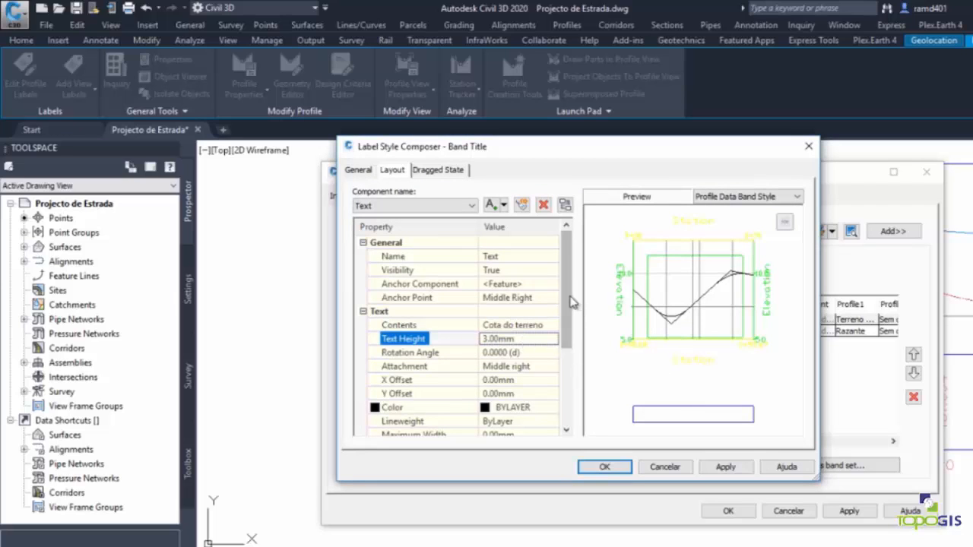
left_click(604, 467)
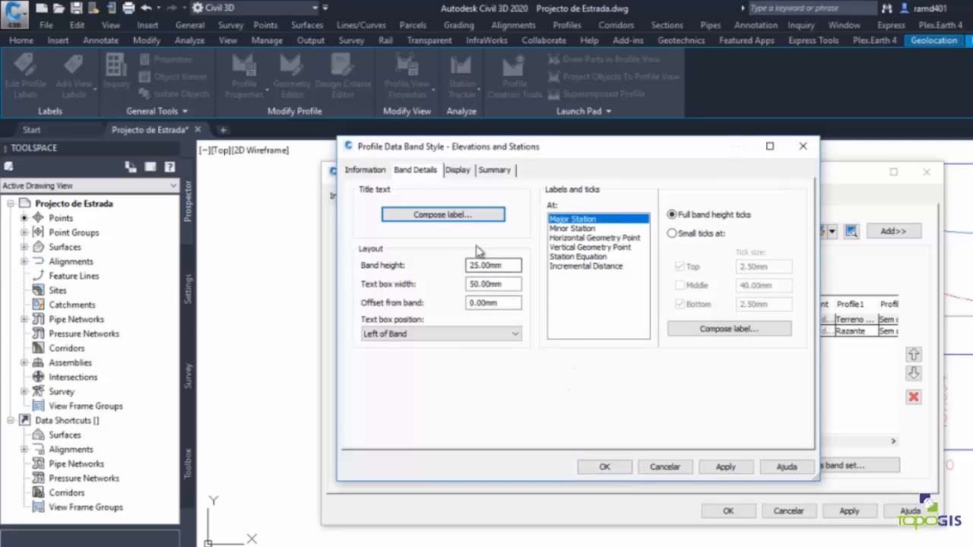
- Turn on visibility of both band title box components in the Elevations and Stations style and accept the style
left_click(459, 171)
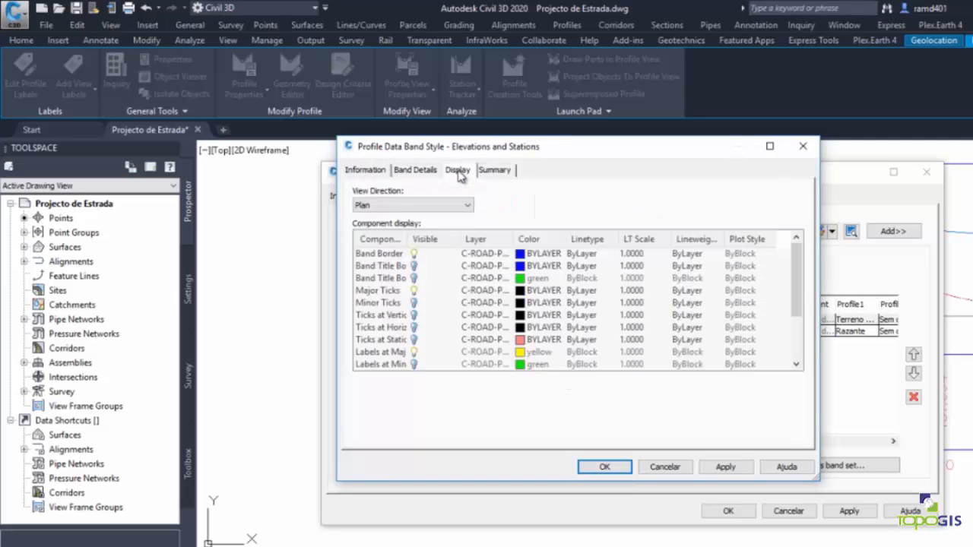
left_click(414, 266)
left_click(416, 278)
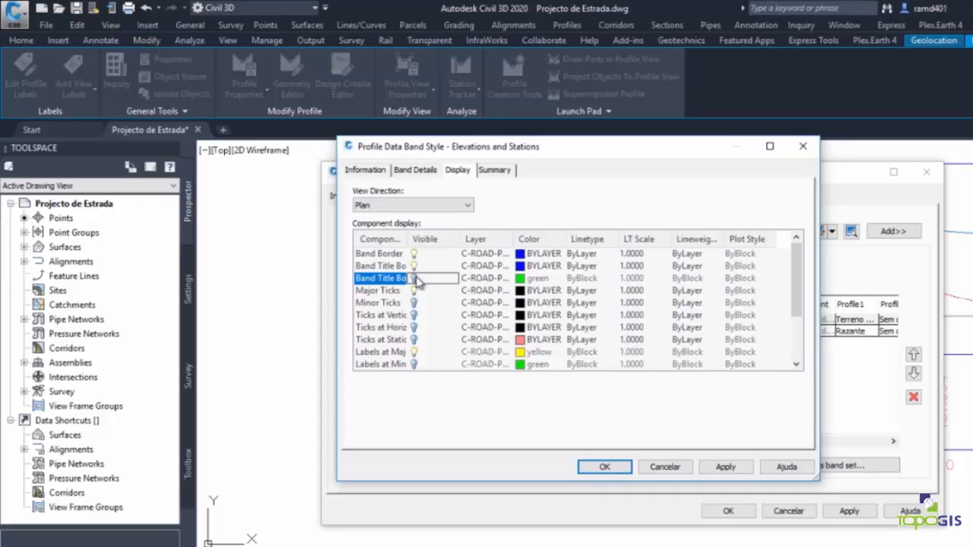
left_click(604, 468)
left_click(516, 334)
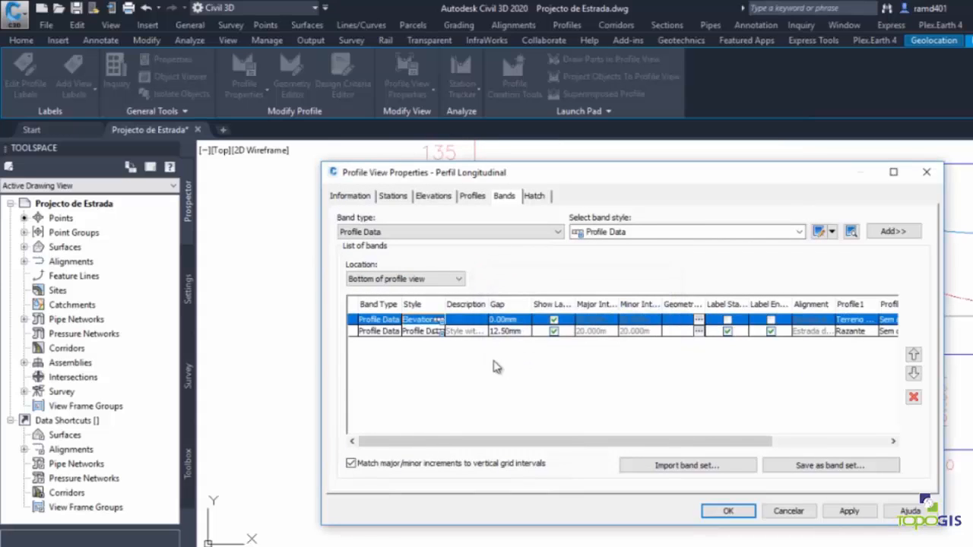
- Change the band title text of the Razante band's Profile Data style to "Cota do Projecto"
left_click(441, 333)
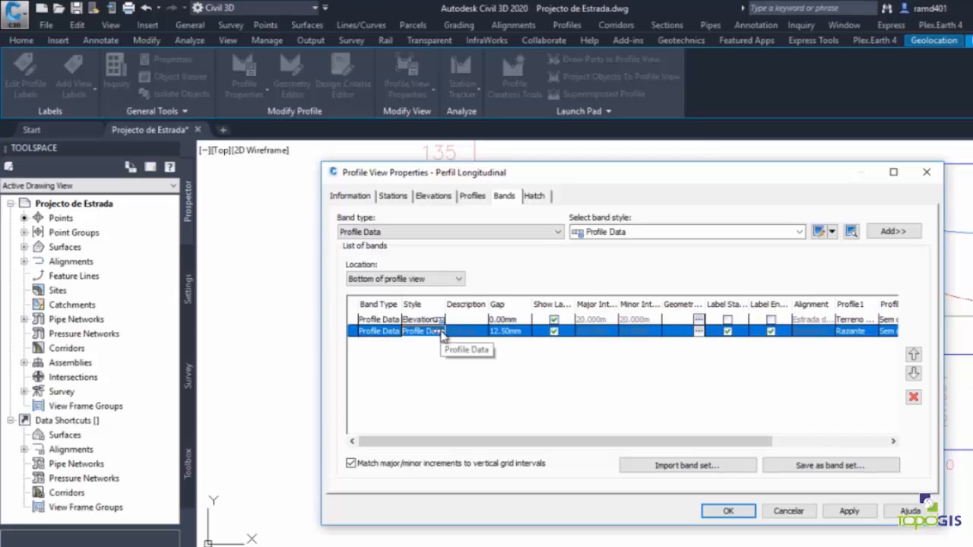
left_click(440, 332)
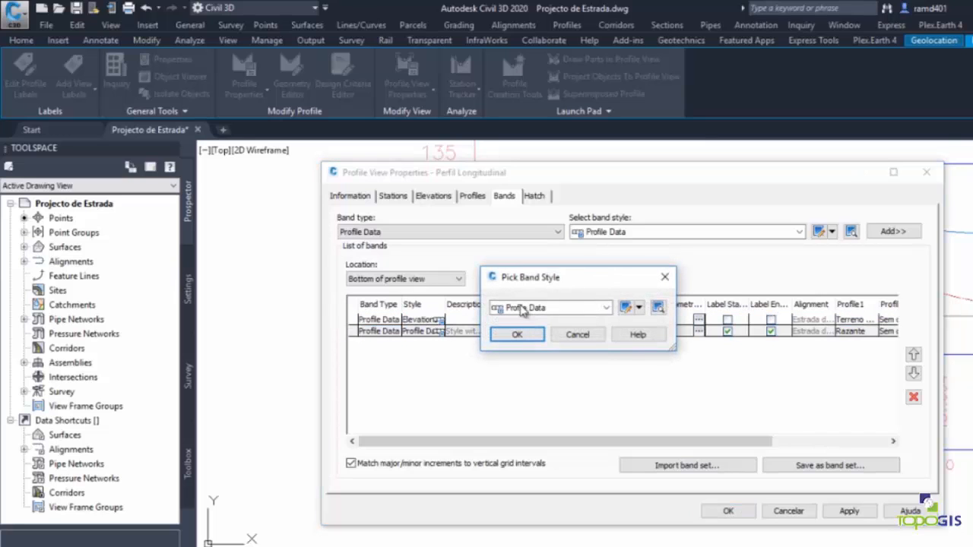
left_click(624, 308)
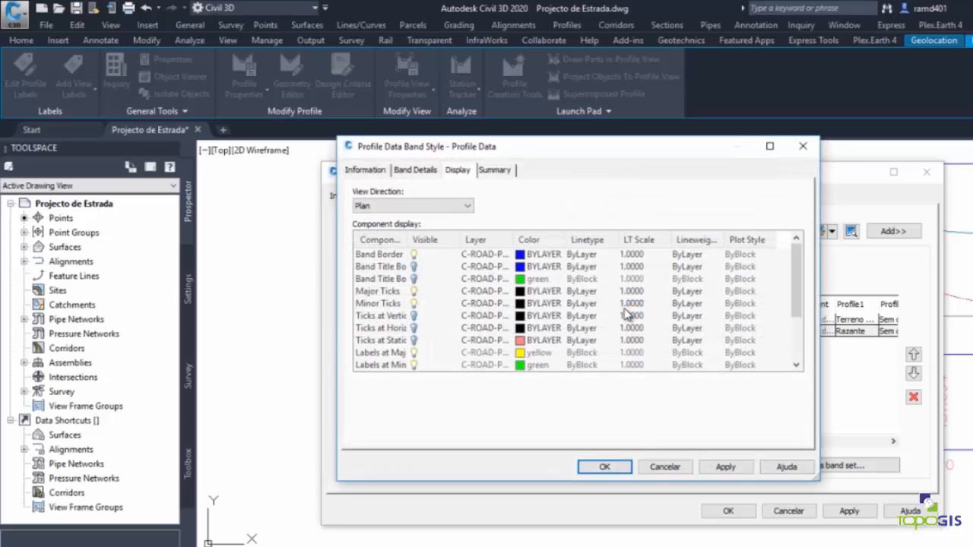
left_click(416, 172)
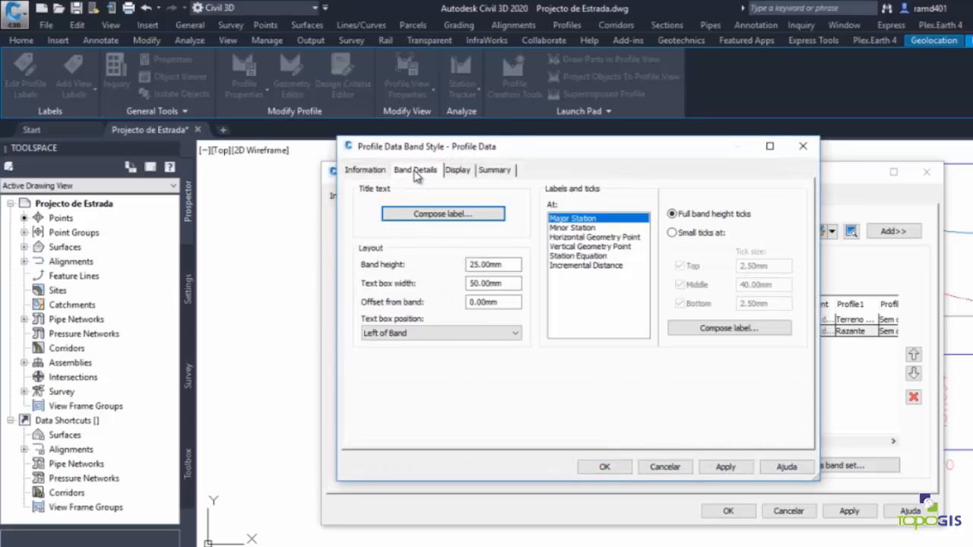
left_click(443, 214)
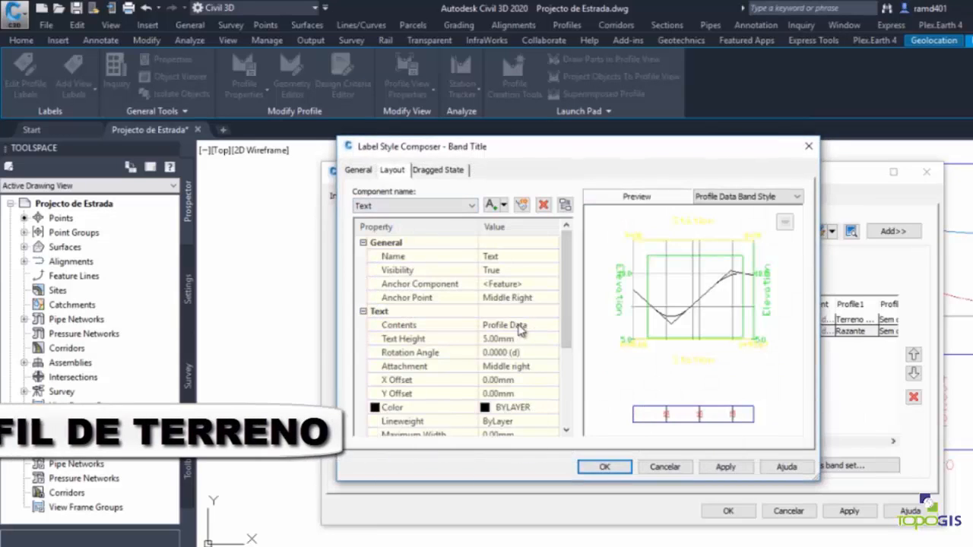
left_click(517, 327)
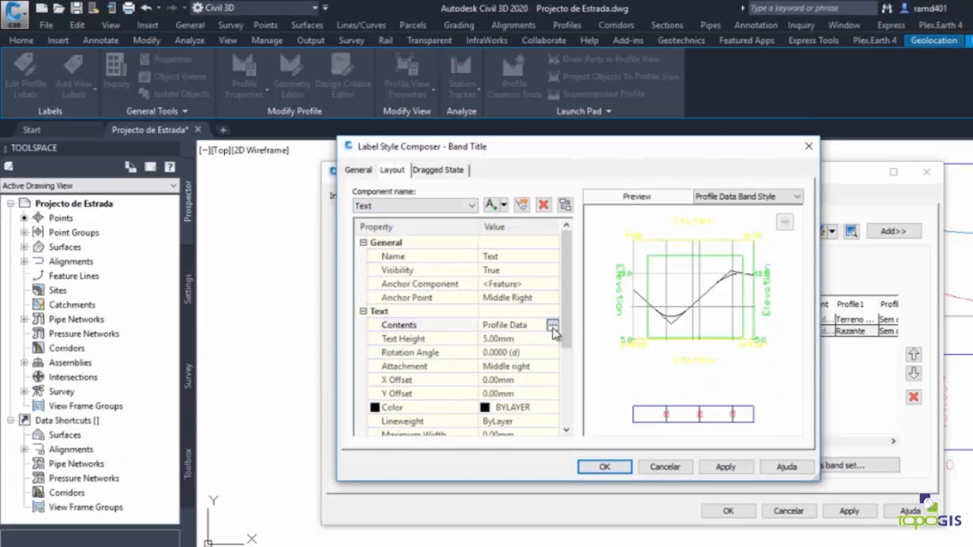
left_click(553, 326)
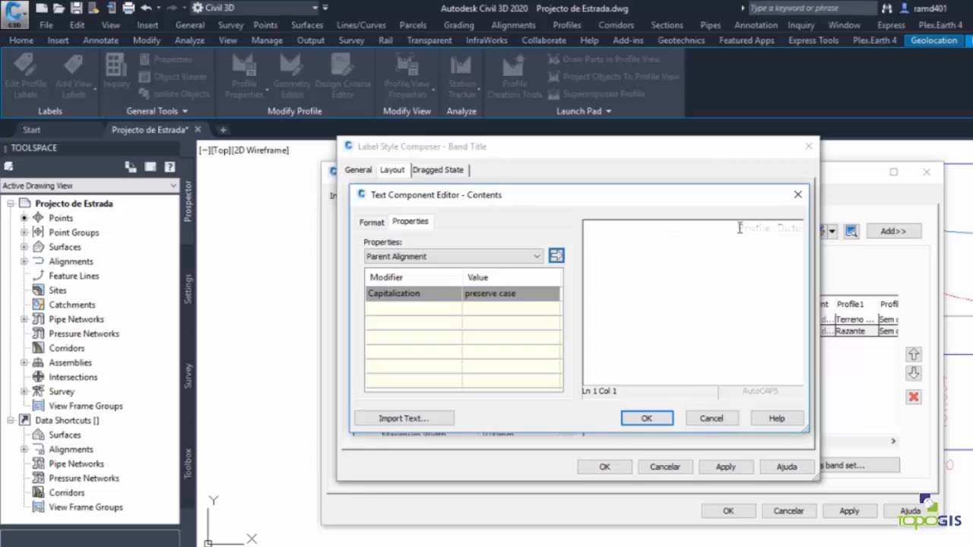
left_click_drag(739, 227, 802, 228)
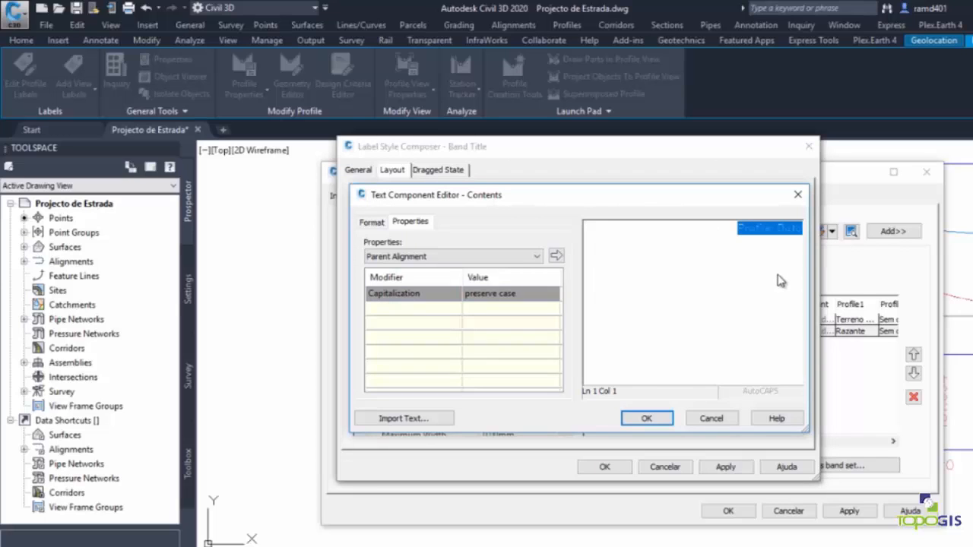
key("Delete")
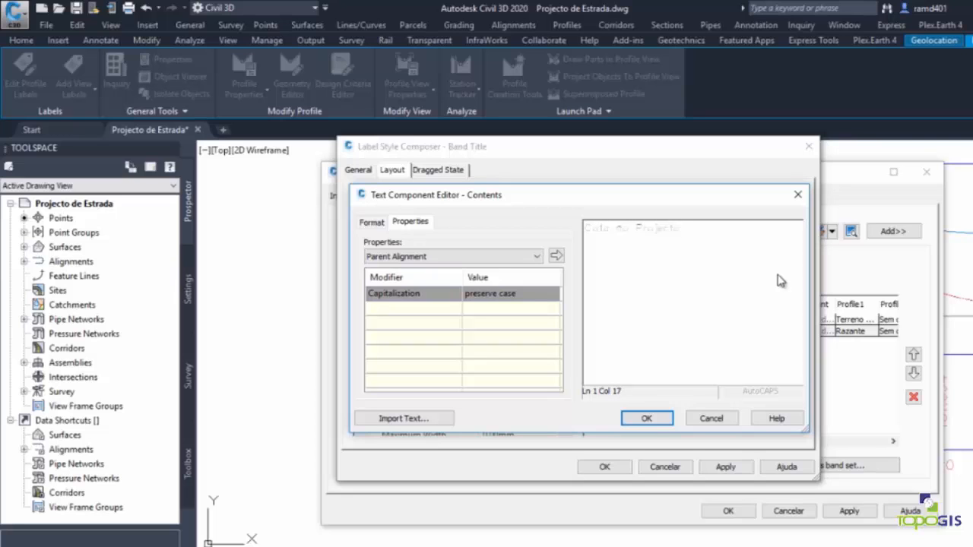
left_click(646, 418)
- Set the Cota do Projecto band title's text height to 3 mm and accept the label
left_click(524, 339)
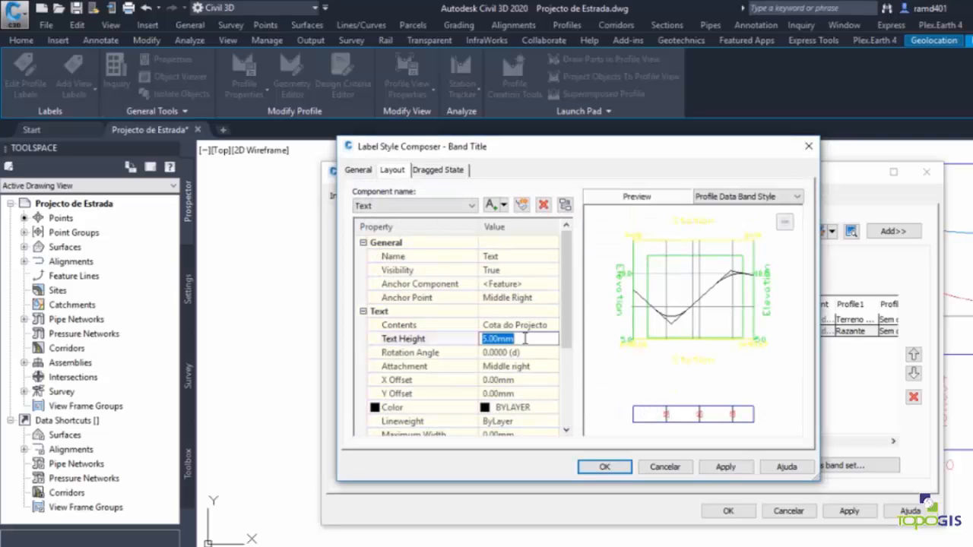
type("3")
key("Return")
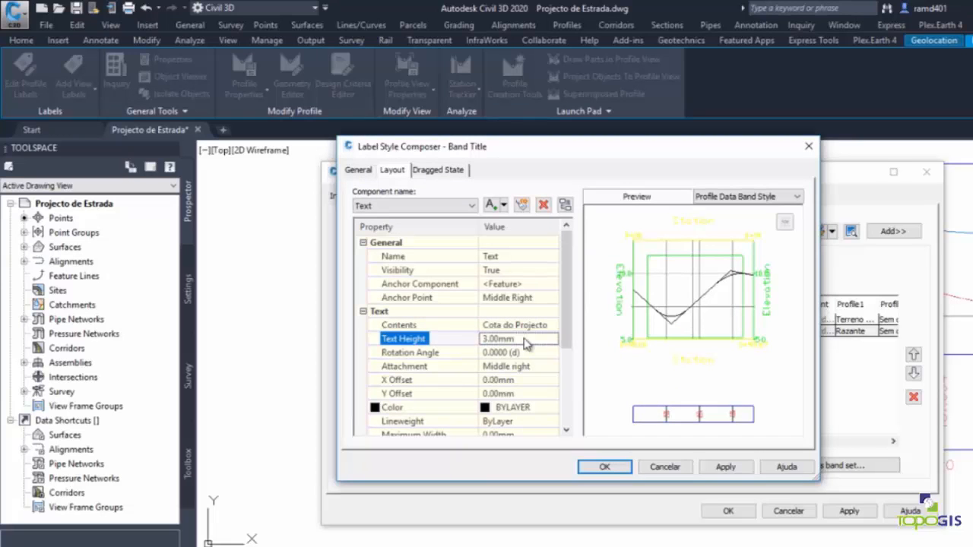
left_click(606, 468)
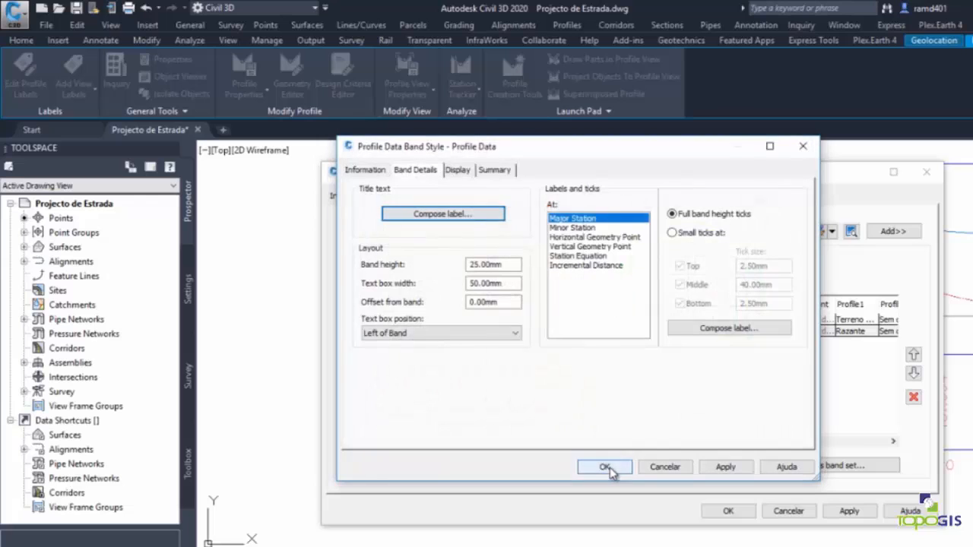
- Make both band title box components visible in the Profile Data style and apply the band settings to the Perfil Longitudinal profile view
left_click(459, 170)
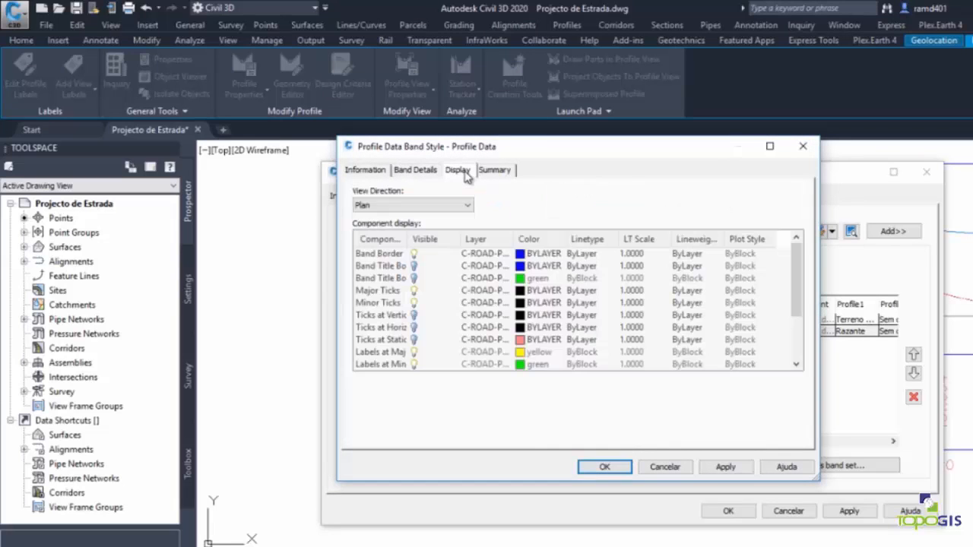
left_click(414, 266)
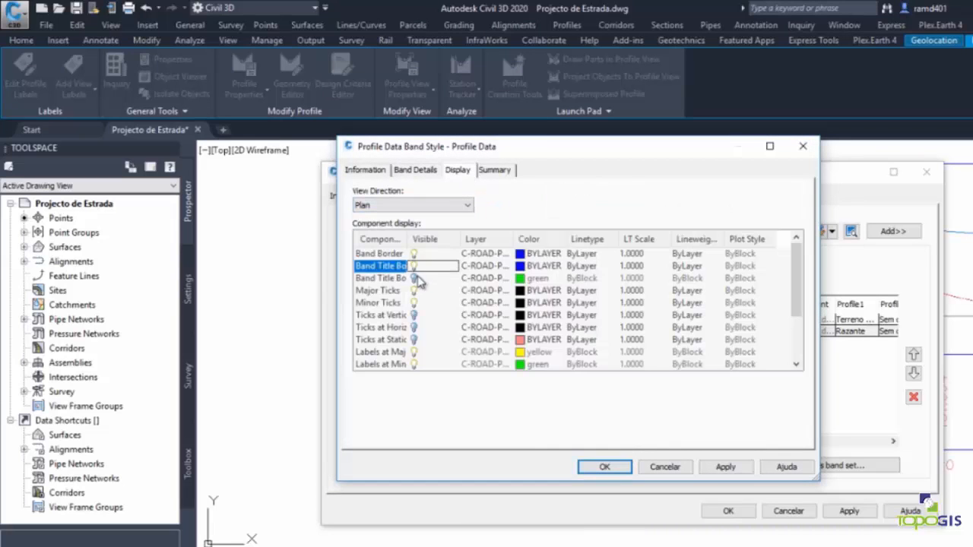
left_click(414, 278)
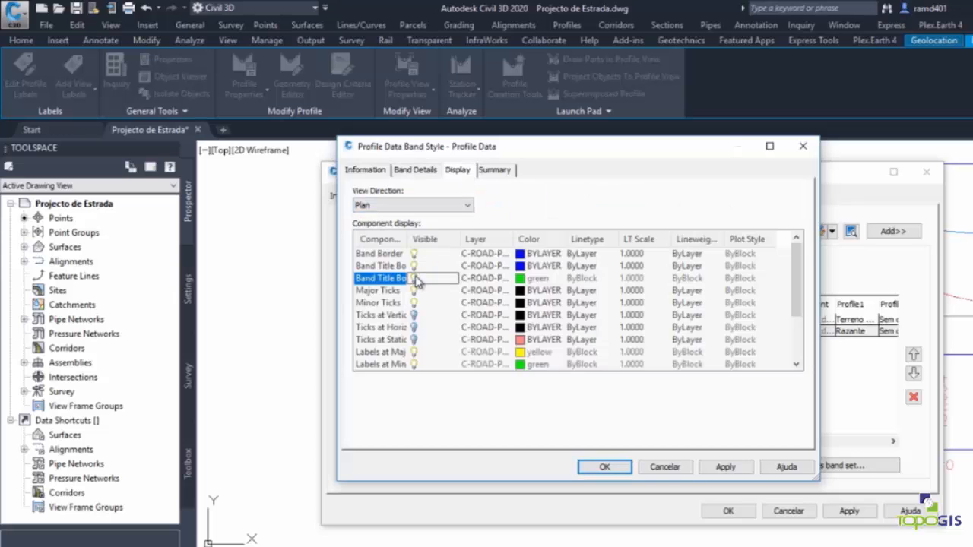
left_click(605, 466)
left_click(517, 334)
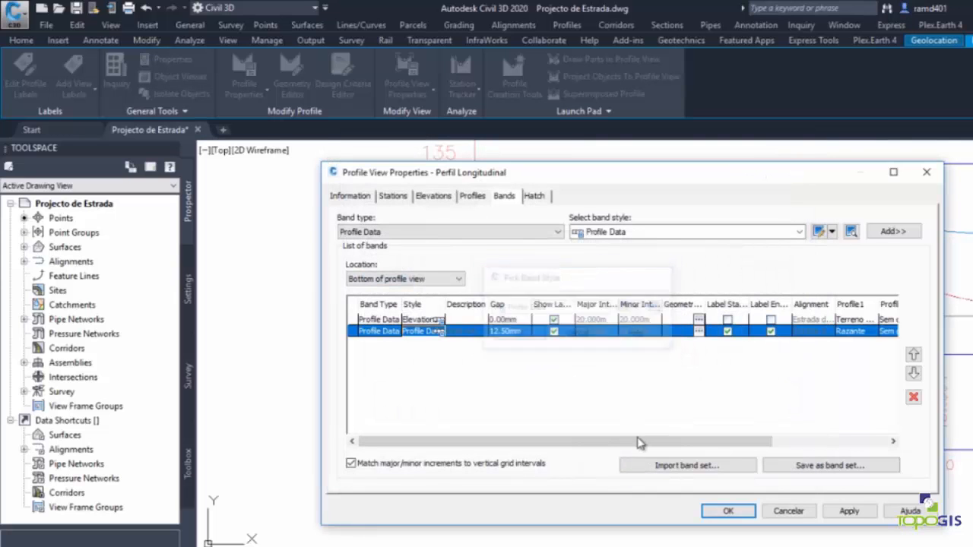
left_click(728, 511)
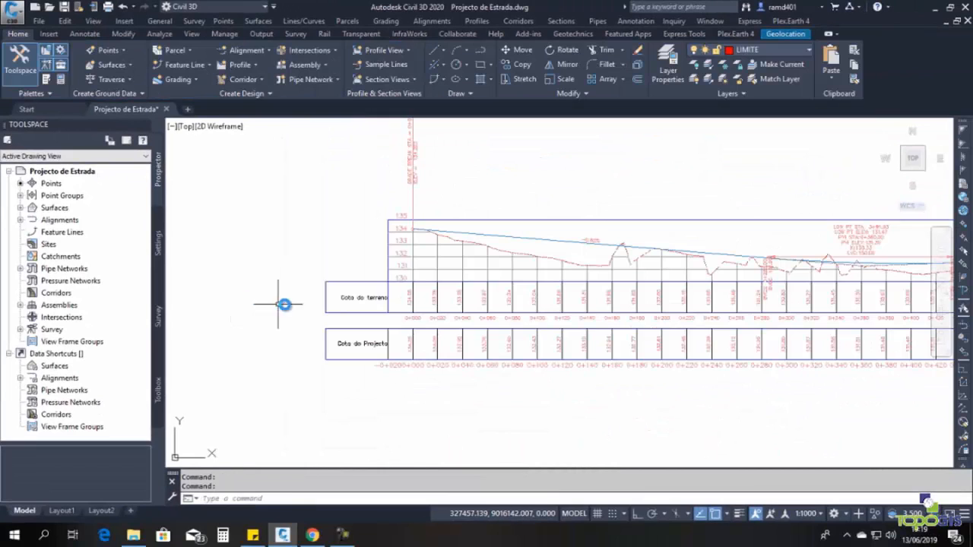
scroll(350, 297, "up", 2)
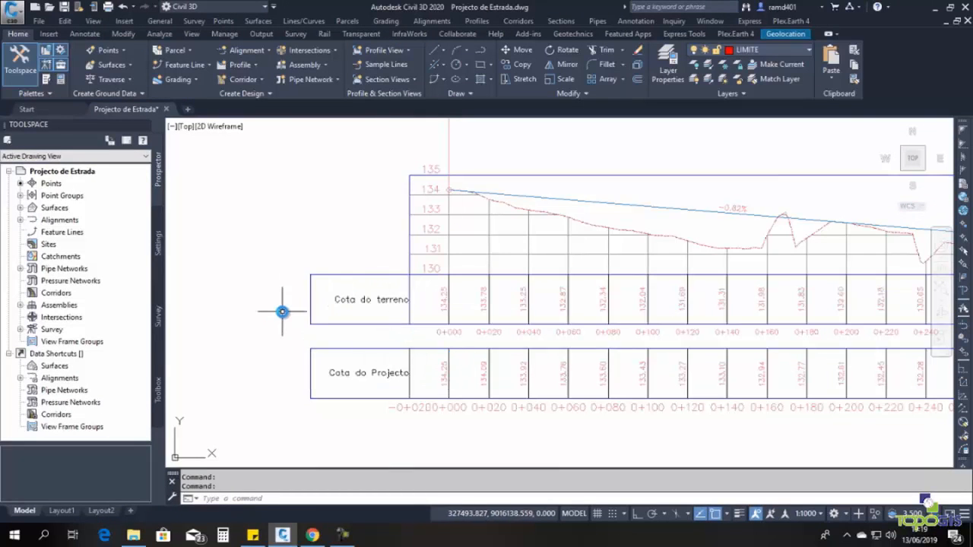
middle_click_drag(530, 306, 454, 306)
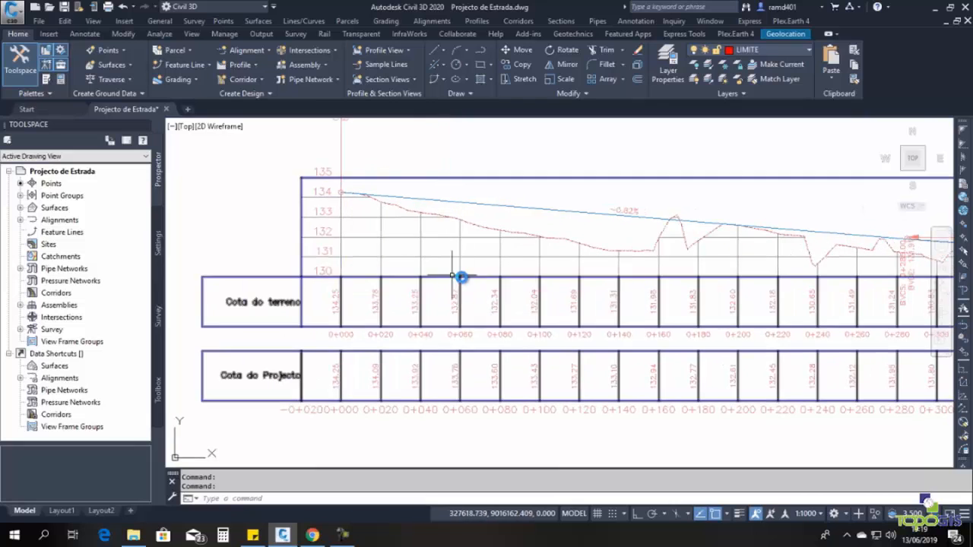
middle_click_drag(591, 295, 440, 297)
middle_click_drag(701, 310, 437, 301)
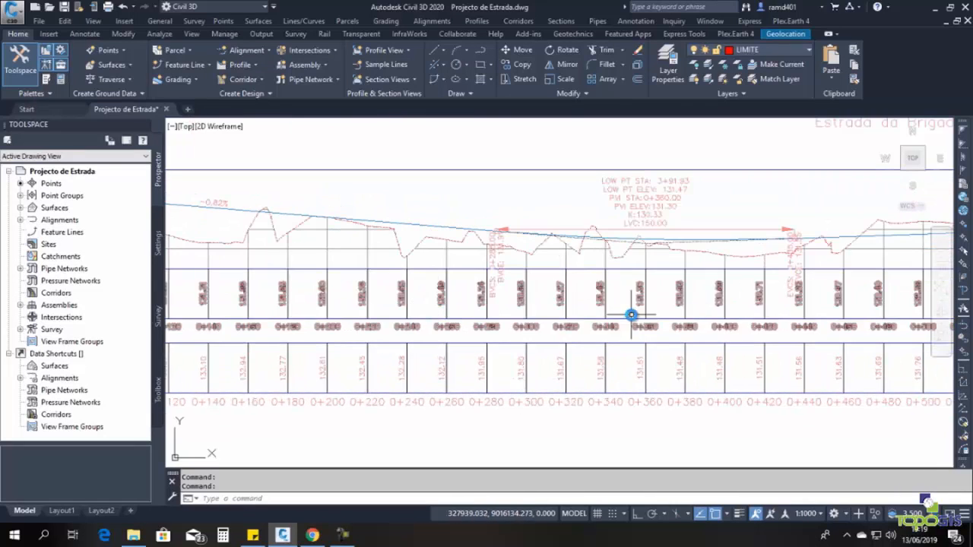
- Examine the Cota do terreno and Cota do Projecto bands, comparing ground and design elevations with both profile lines around station 0+120
scroll(495, 289, "down", 4)
scroll(430, 321, "up", 4)
middle_click_drag(493, 334, 453, 341)
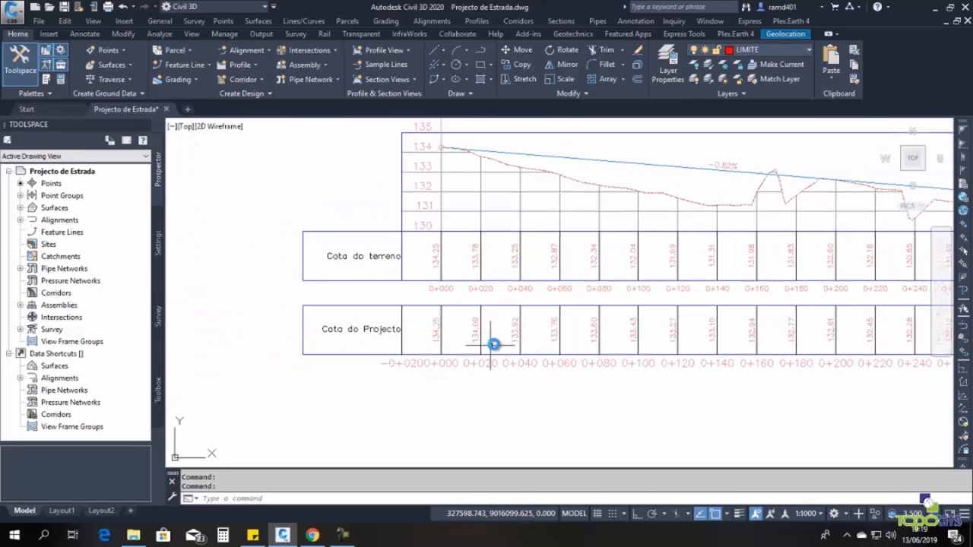
middle_click_drag(760, 342, 600, 364)
scroll(524, 322, "up", 5)
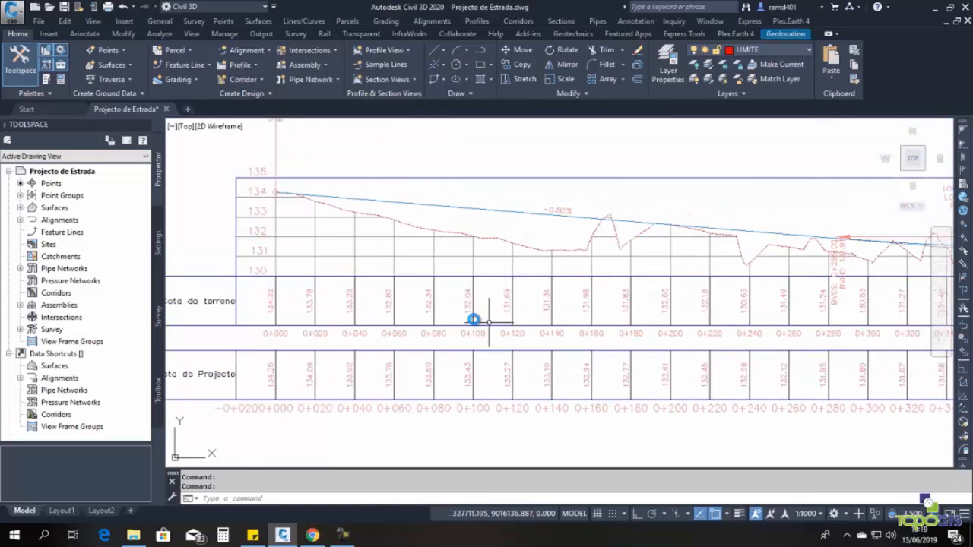
scroll(527, 297, "down", 5)
scroll(506, 302, "up", 4)
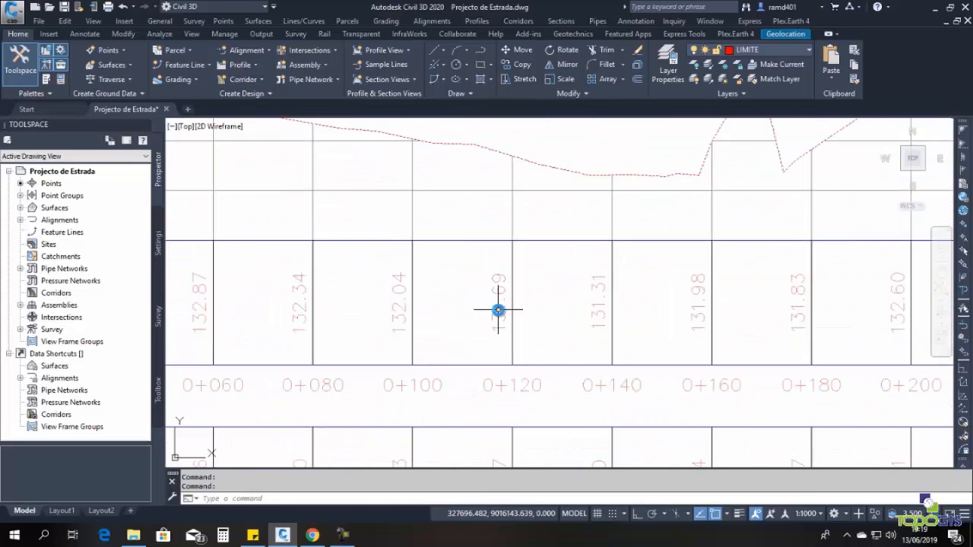
scroll(500, 311, "down", 2)
middle_click_drag(524, 327, 511, 348)
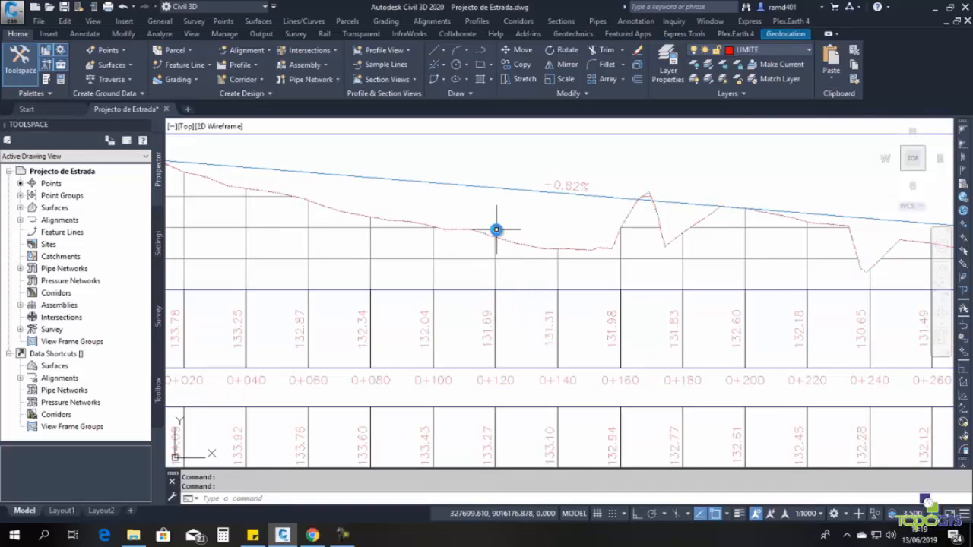
mouse_move(495, 235)
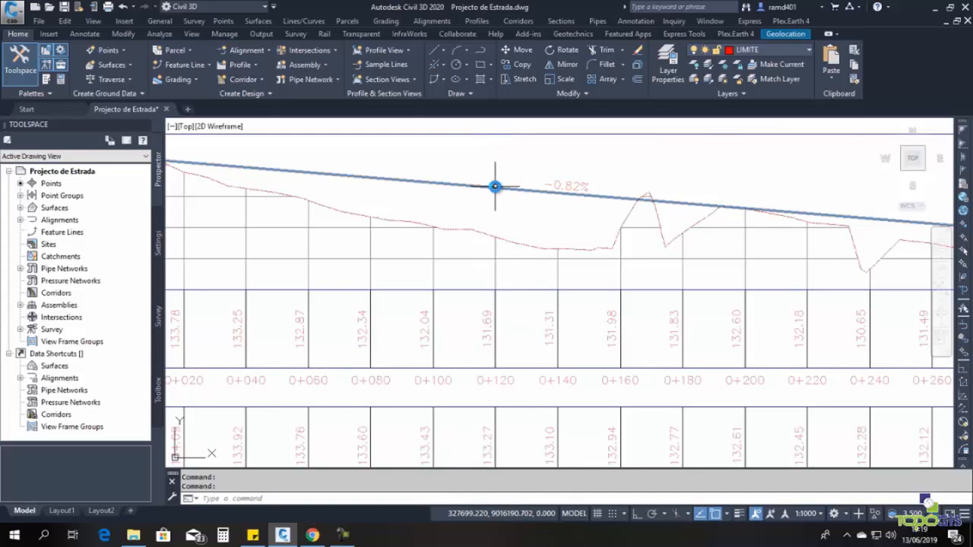
middle_click_drag(505, 287, 501, 222)
middle_click_drag(489, 348, 490, 367)
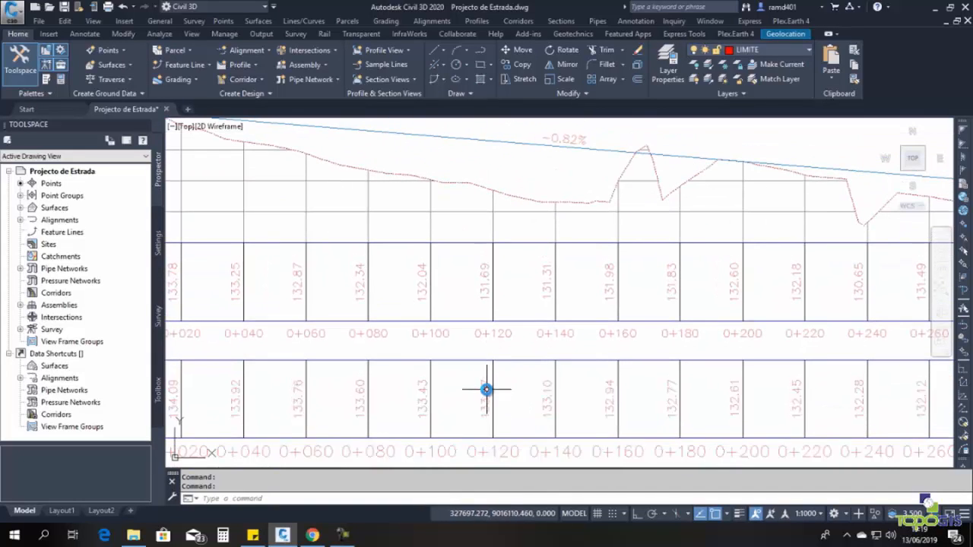
- Review the full length of the Estrada da Brigada profile view and its two titled data bands from start to end station
scroll(491, 387, "down", 5)
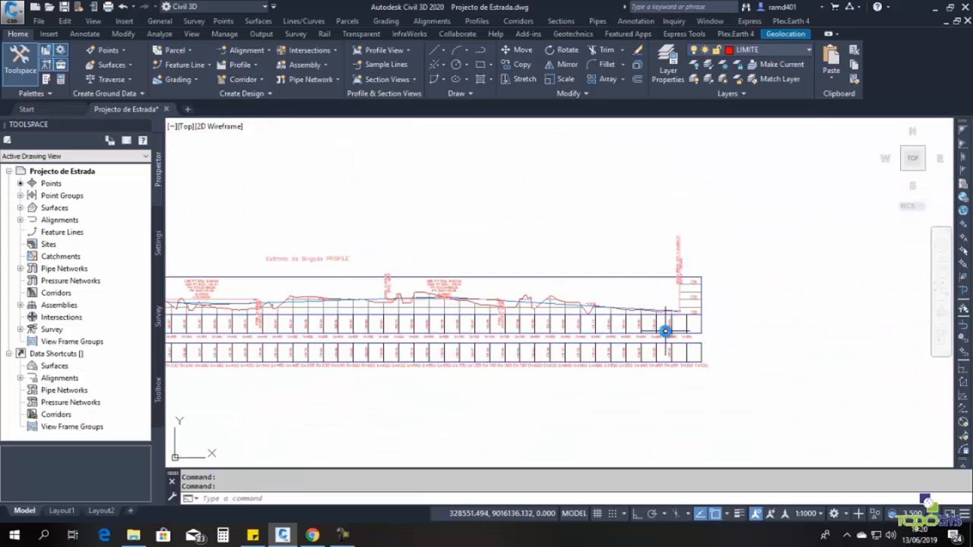
mouse_move(494, 330)
middle_mouse_down()
mouse_move(645, 332)
mouse_move(532, 345)
mouse_move(607, 346)
middle_mouse_up()
mouse_move(282, 347)
middle_mouse_down()
mouse_move(402, 346)
mouse_move(484, 330)
middle_mouse_up()
scroll(646, 337, "down", 2)
middle_click_drag(646, 337, 529, 364)
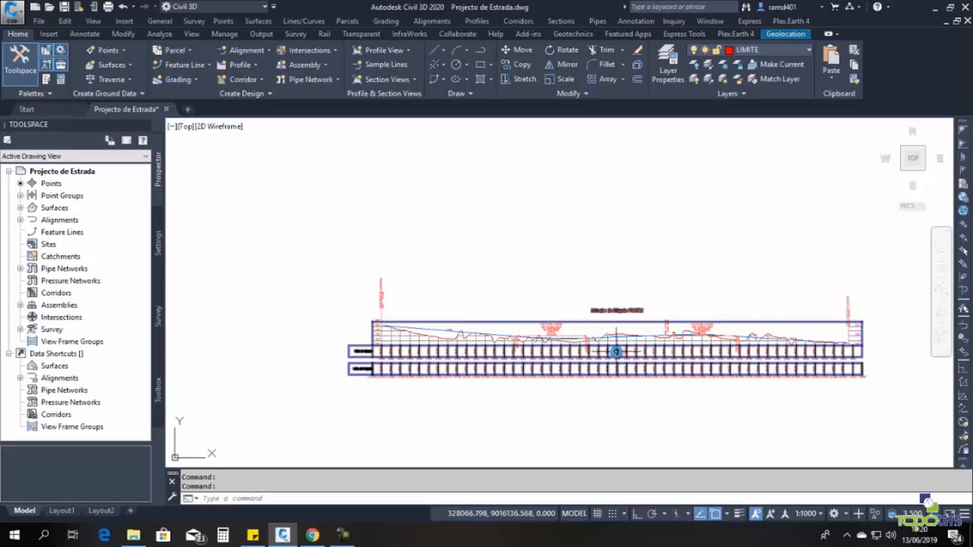
scroll(325, 395, "up", 7)
scroll(473, 354, "down", 7)
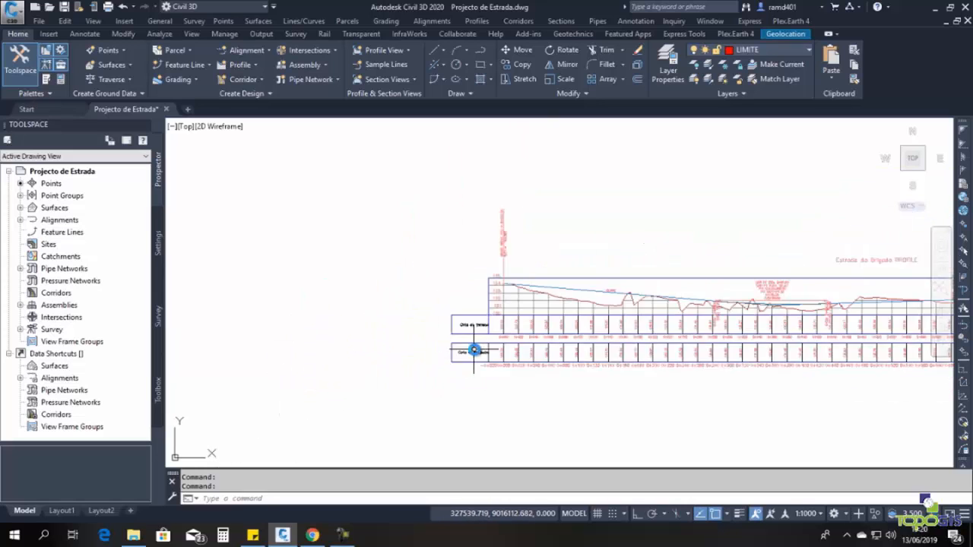
scroll(745, 308, "up", 5)
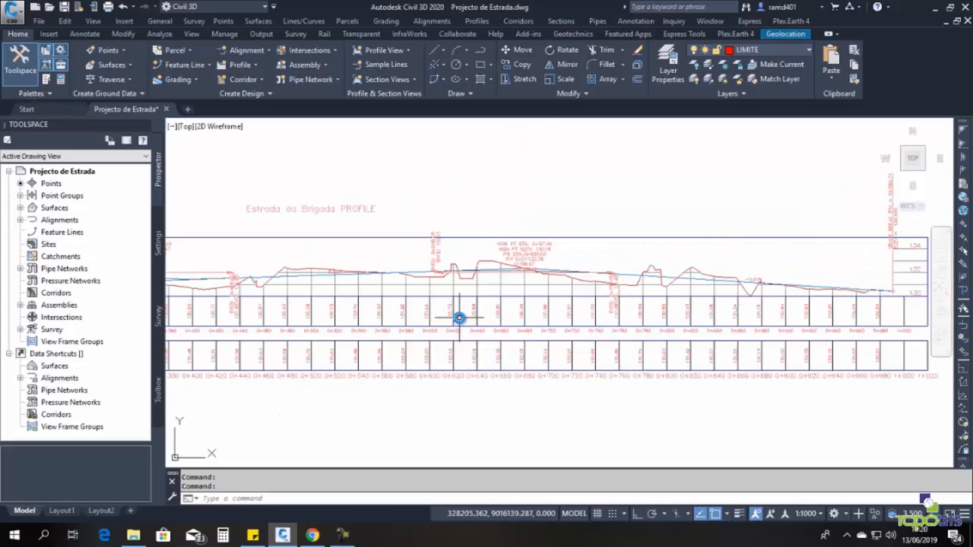
scroll(471, 322, "down", 5)
scroll(419, 321, "up", 4)
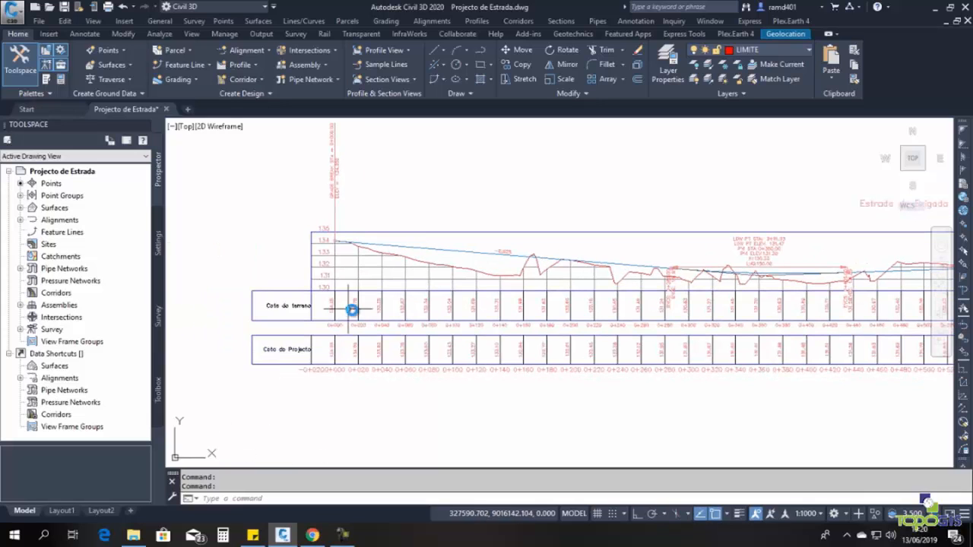
scroll(367, 301, "up", 1)
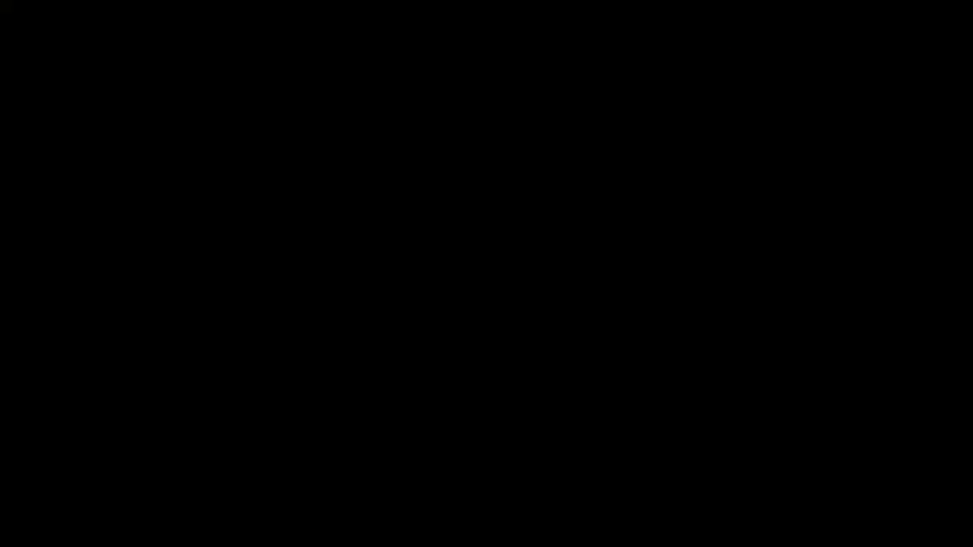